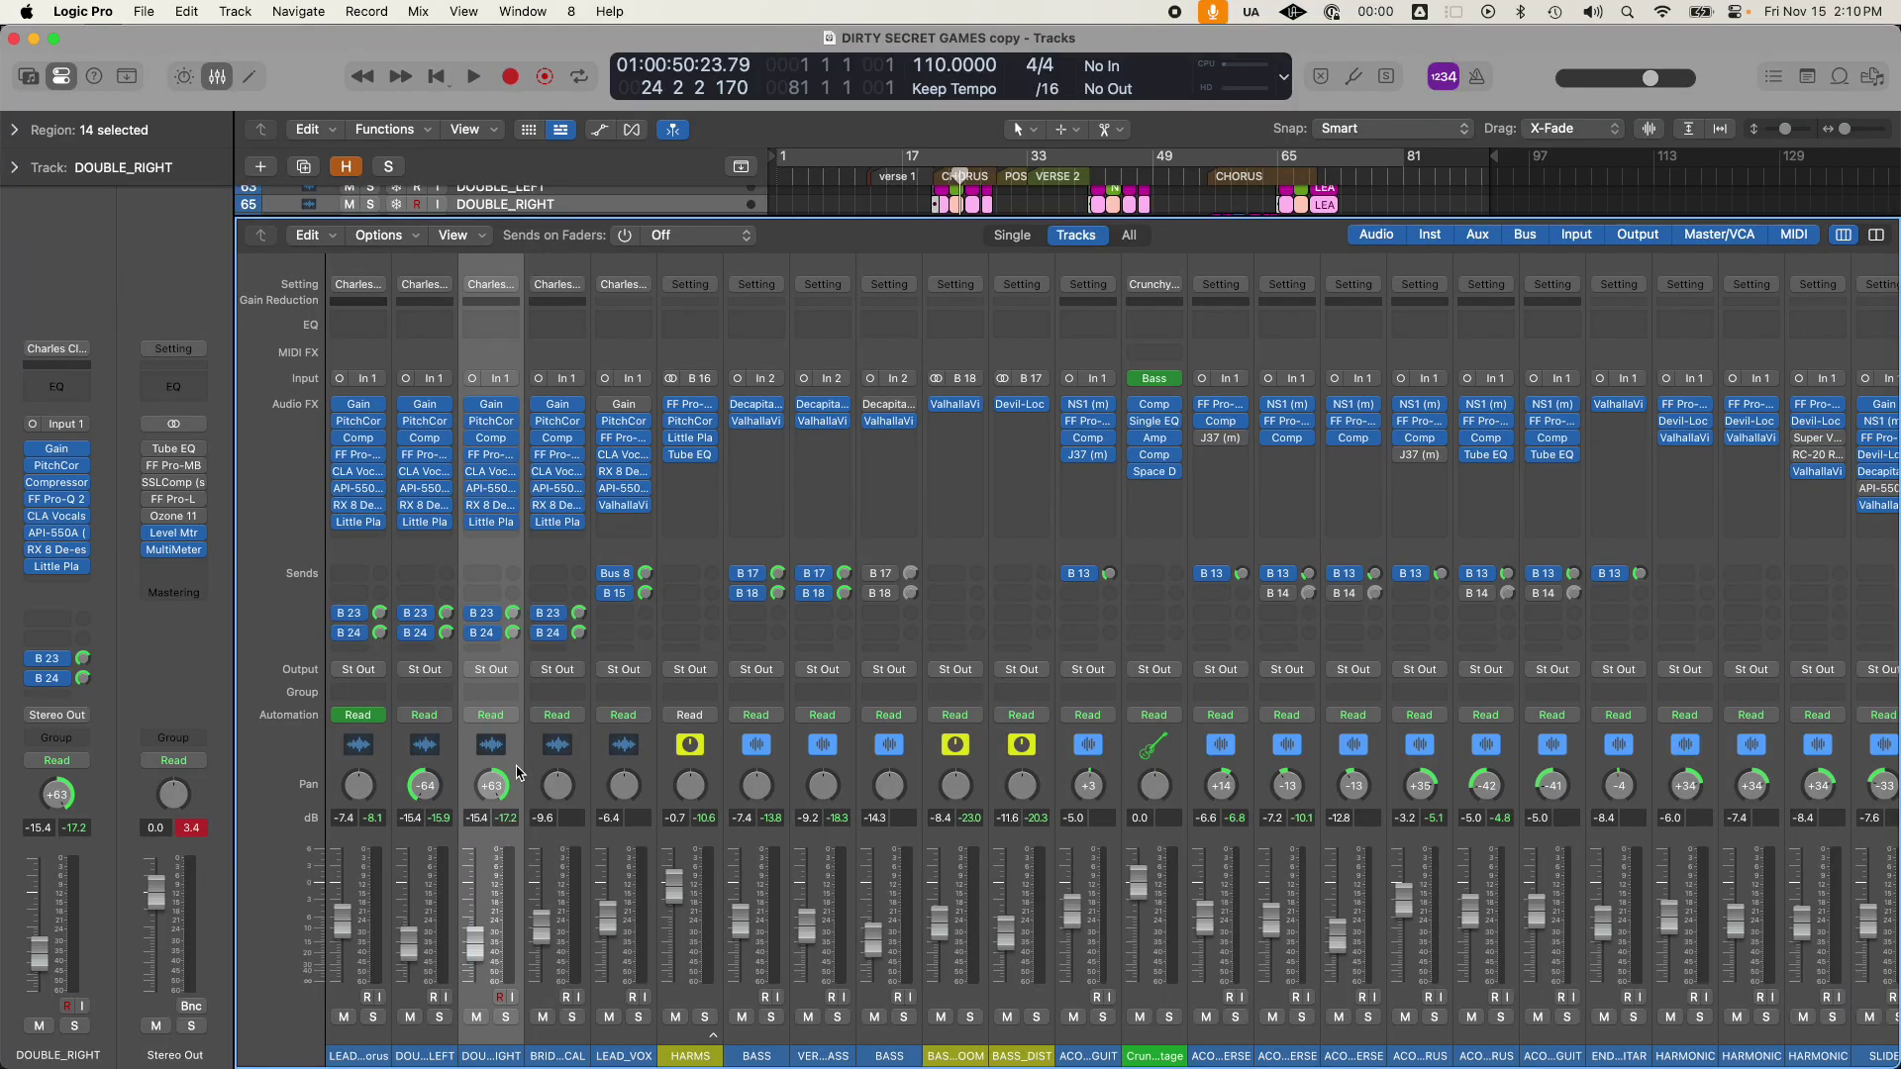
Hide the mixer to view all tracks, then bring it back with BRIDGE_VOCAL selected.
{"action": "left_click", "coordinate": [591, 760], "text": "shift"}
{"action": "mouse_move", "coordinate": [591, 760]}
{"action": "left_mouse_down"}
{"action": "mouse_move", "coordinate": [715, 774]}
{"action": "mouse_move", "coordinate": [559, 769]}
{"action": "mouse_move", "coordinate": [581, 742]}
{"action": "left_mouse_up"}
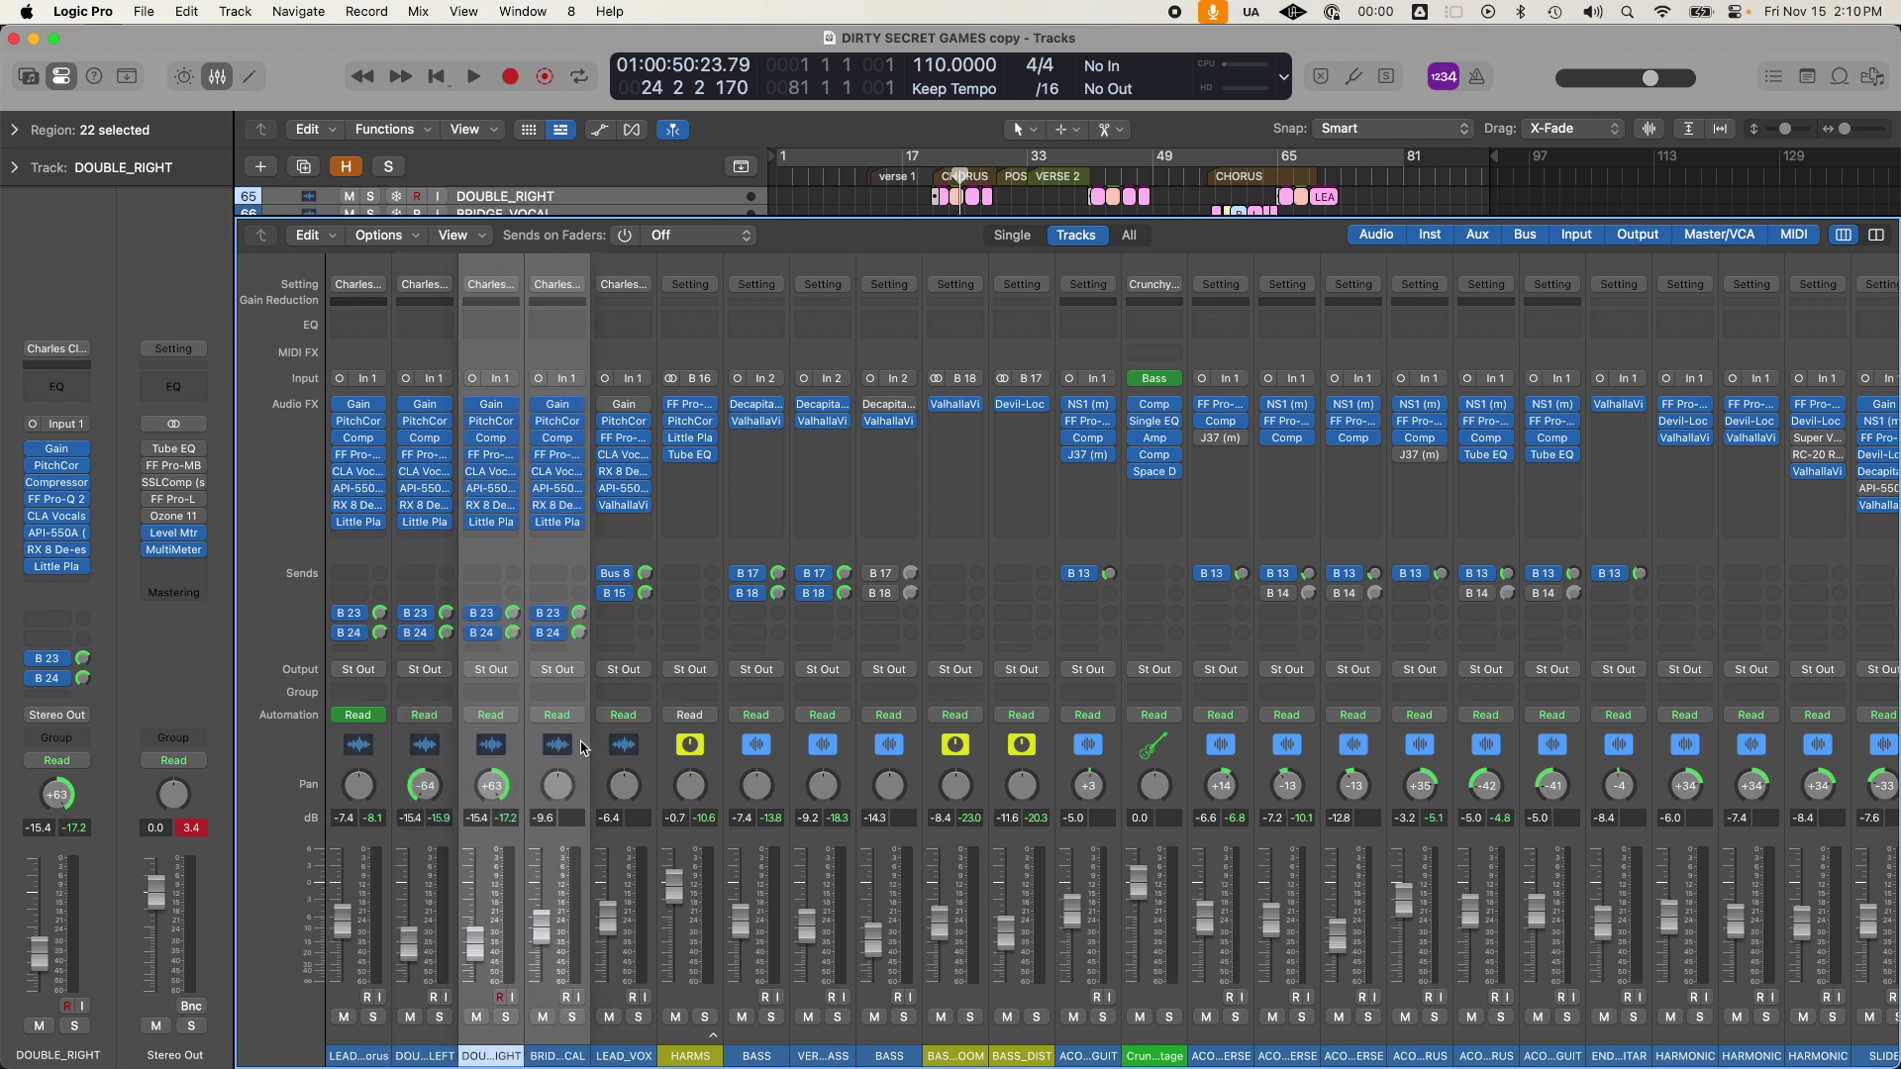
{"action": "key", "text": "x"}
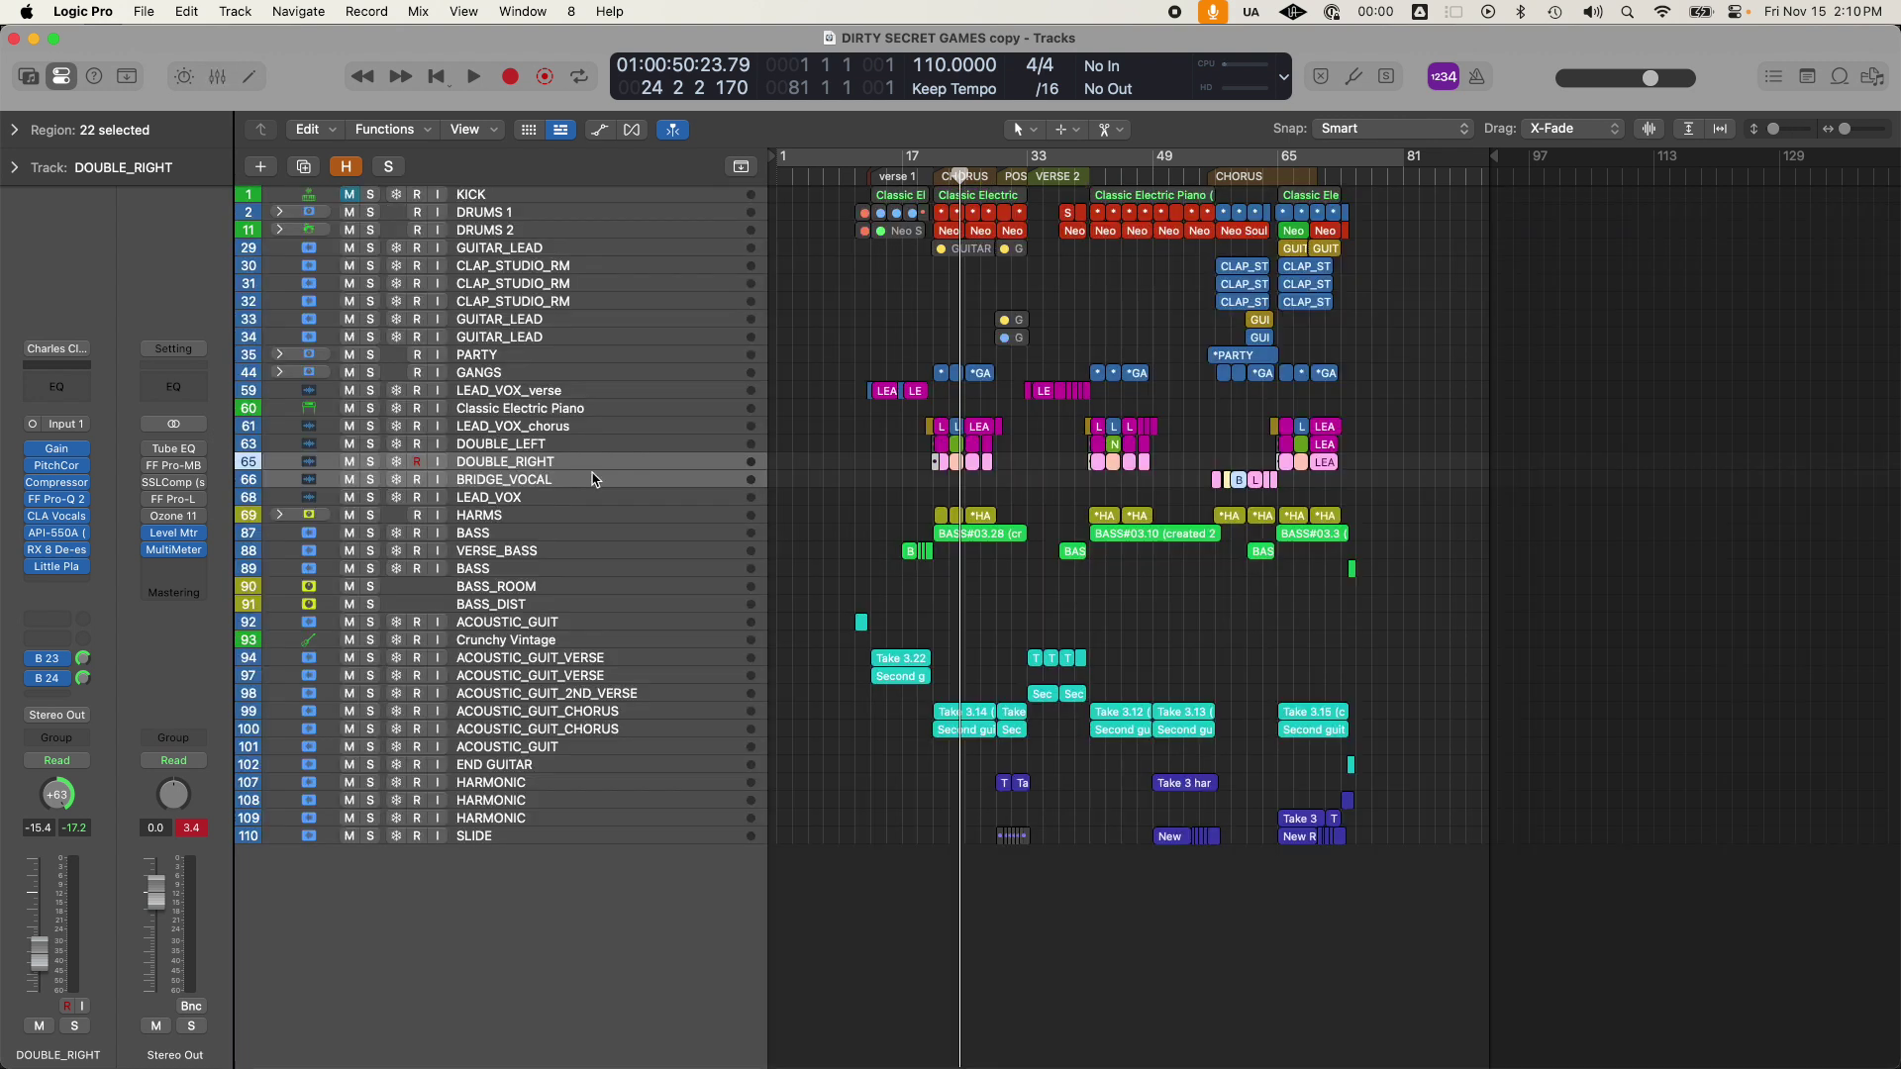
{"action": "mouse_move", "coordinate": [588, 469]}
{"action": "left_mouse_down"}
{"action": "mouse_move", "coordinate": [594, 556]}
{"action": "mouse_move", "coordinate": [594, 476]}
{"action": "left_mouse_up"}
{"action": "key", "text": "x"}
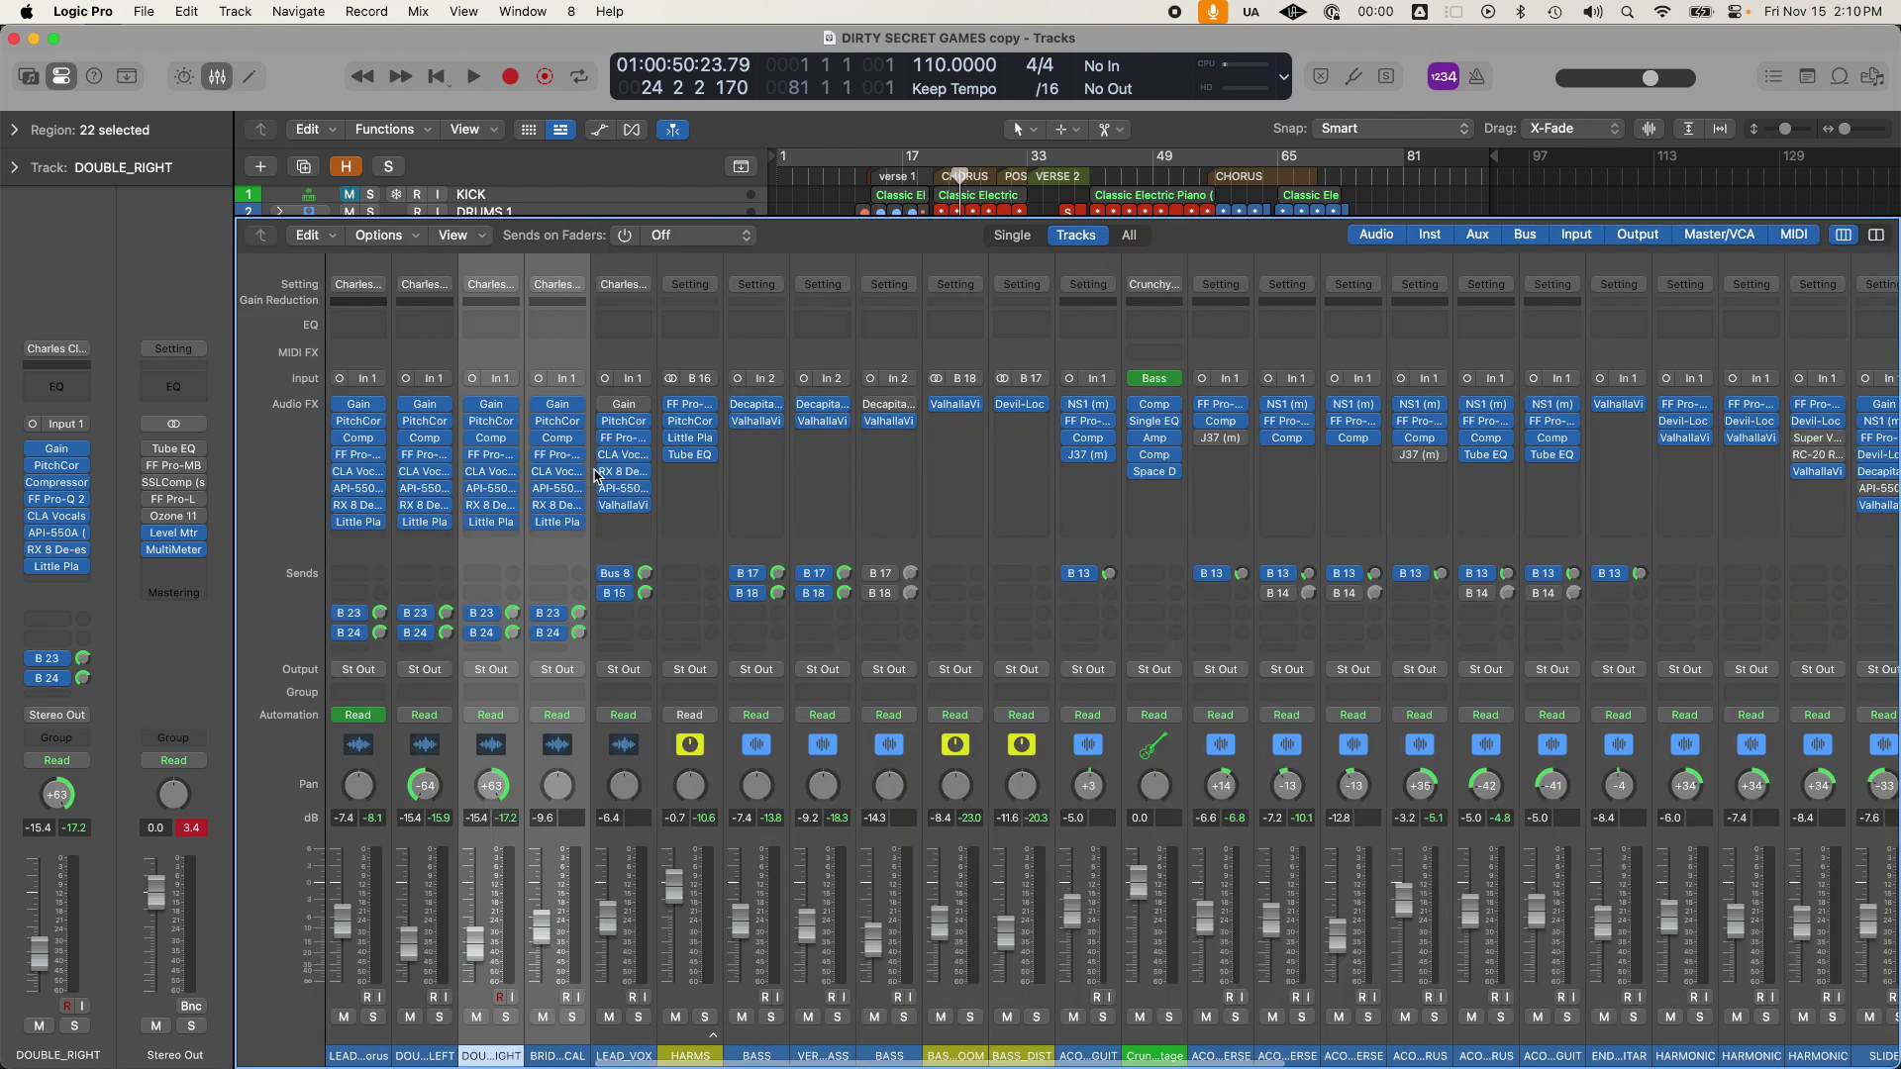
{"action": "left_click", "coordinate": [584, 767]}
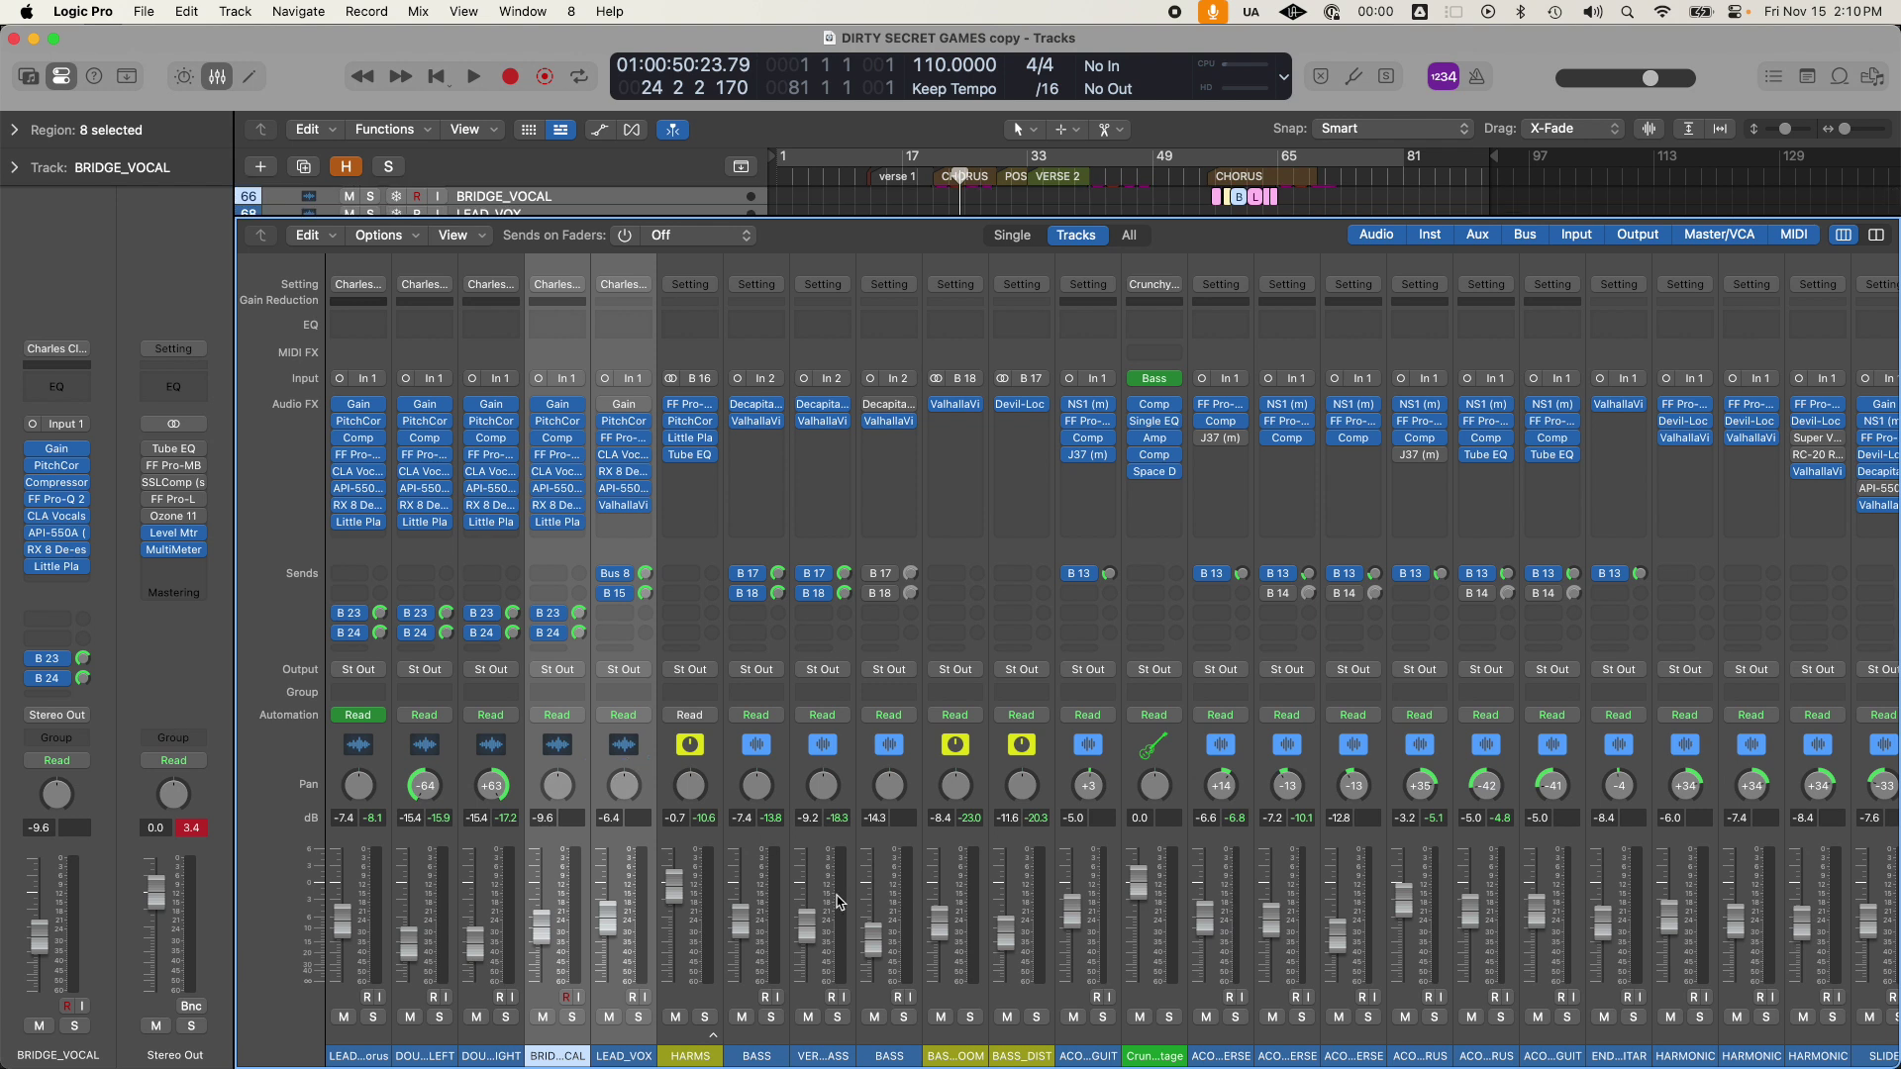
{"action": "scroll", "coordinate": [836, 901], "scroll_direction": "right", "scroll_amount": 15}
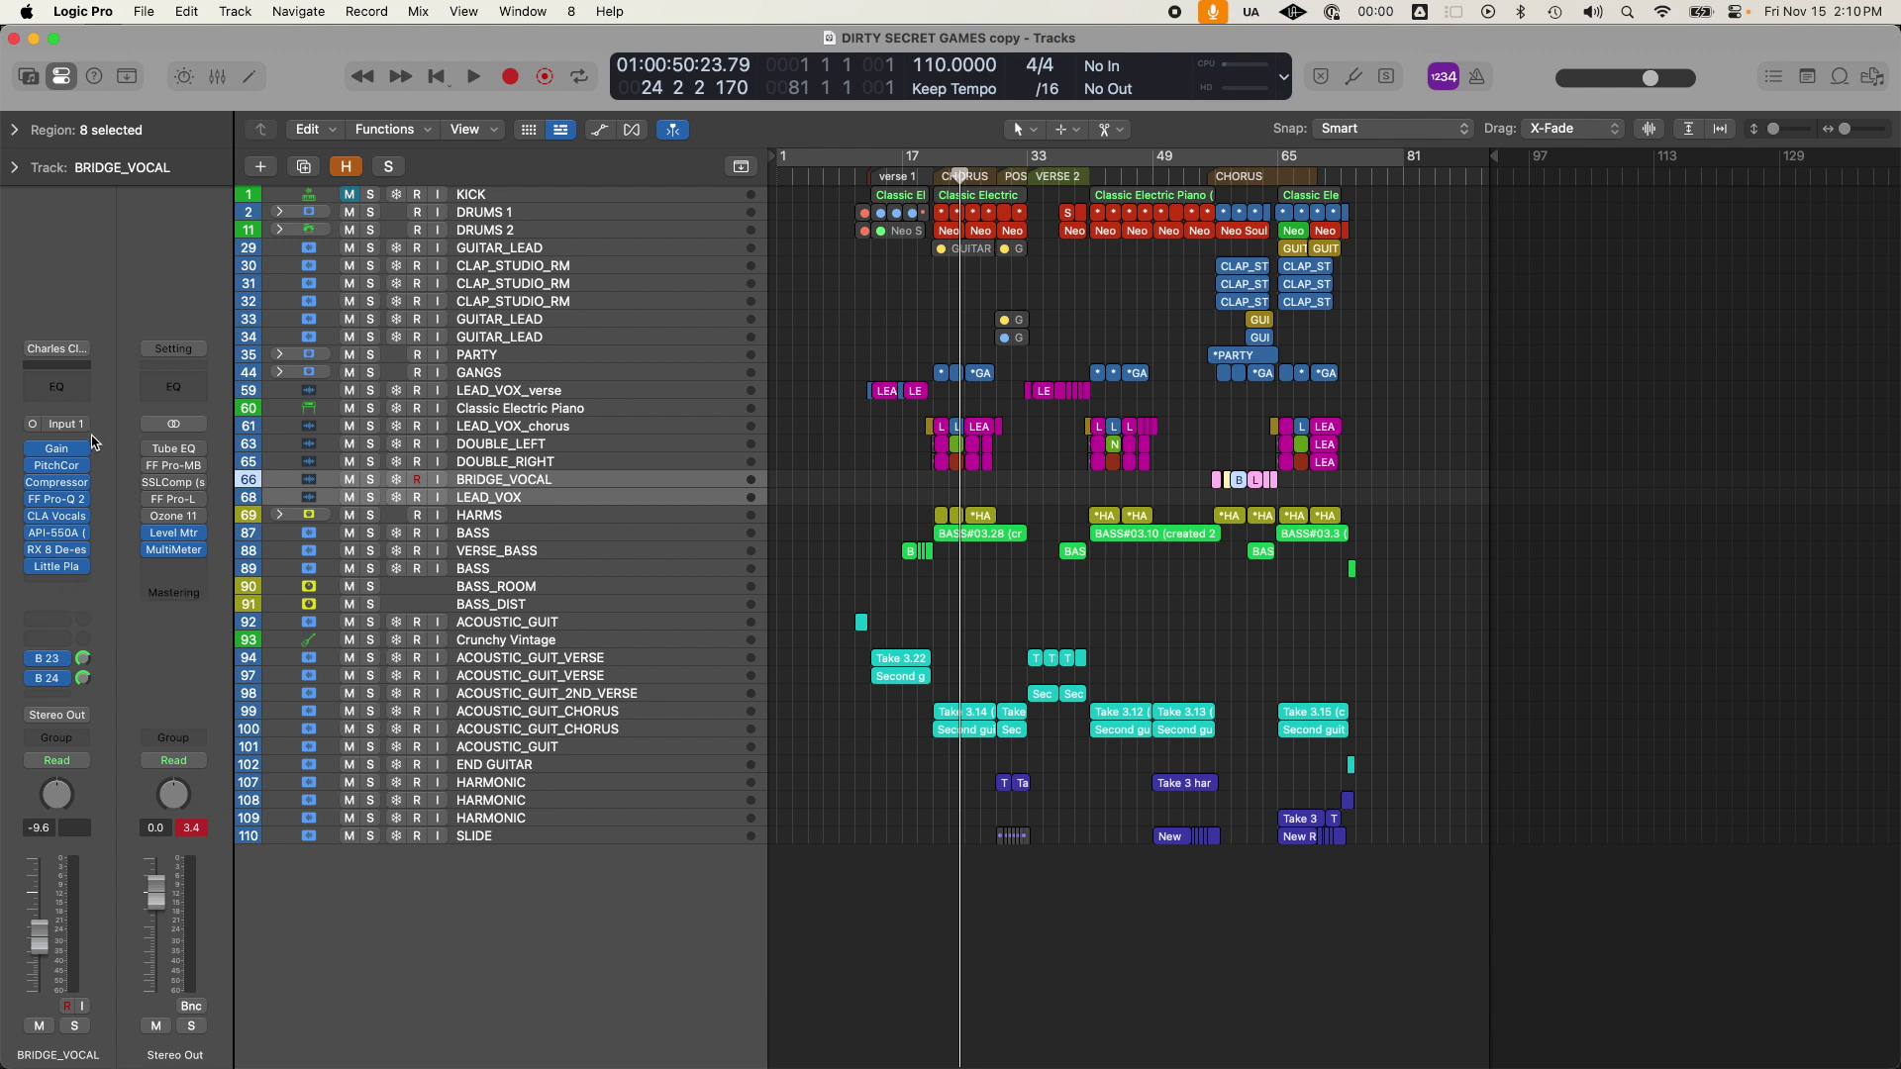
Search BRIDGE_VOCAL's empty effect slot for 'va' and 'copm' plug-ins, adding nothing.
{"action": "left_click", "coordinate": [78, 586]}
{"action": "mouse_move", "coordinate": [79, 586]}
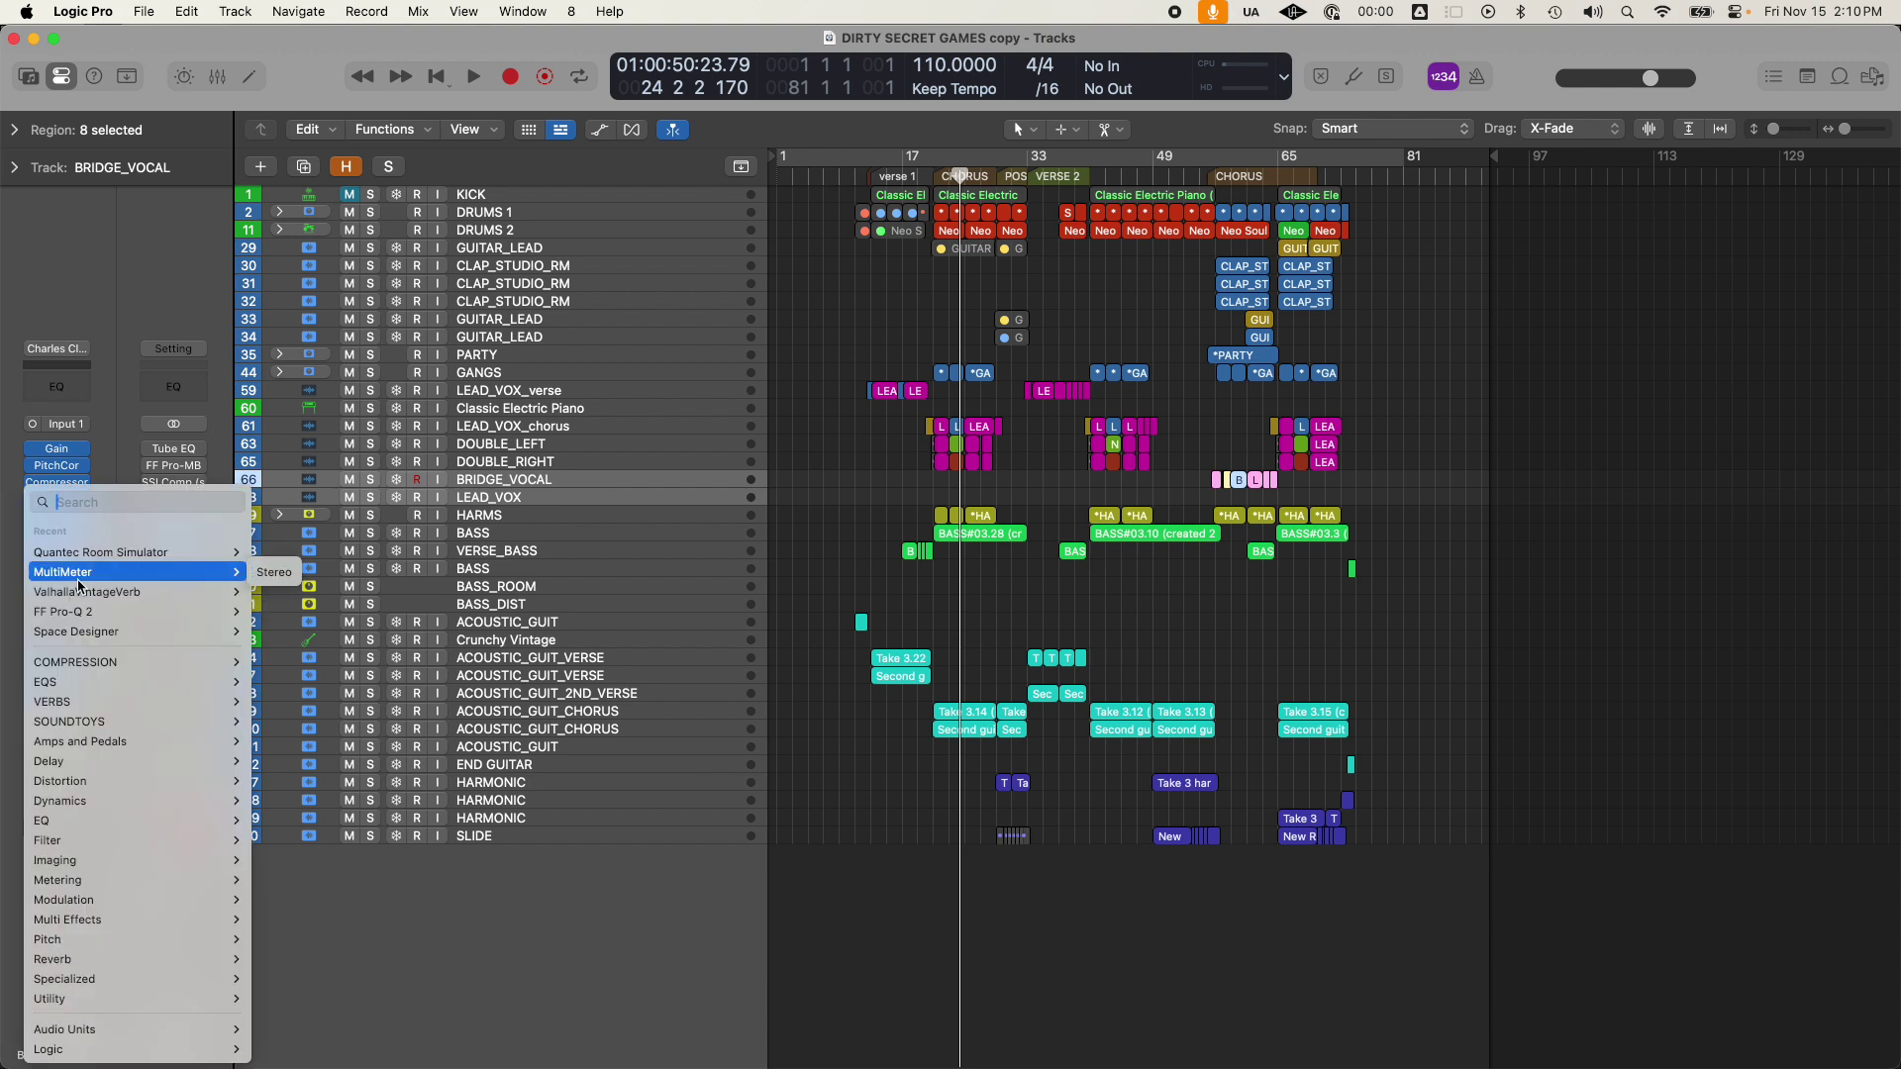
{"action": "type", "text": "val"}
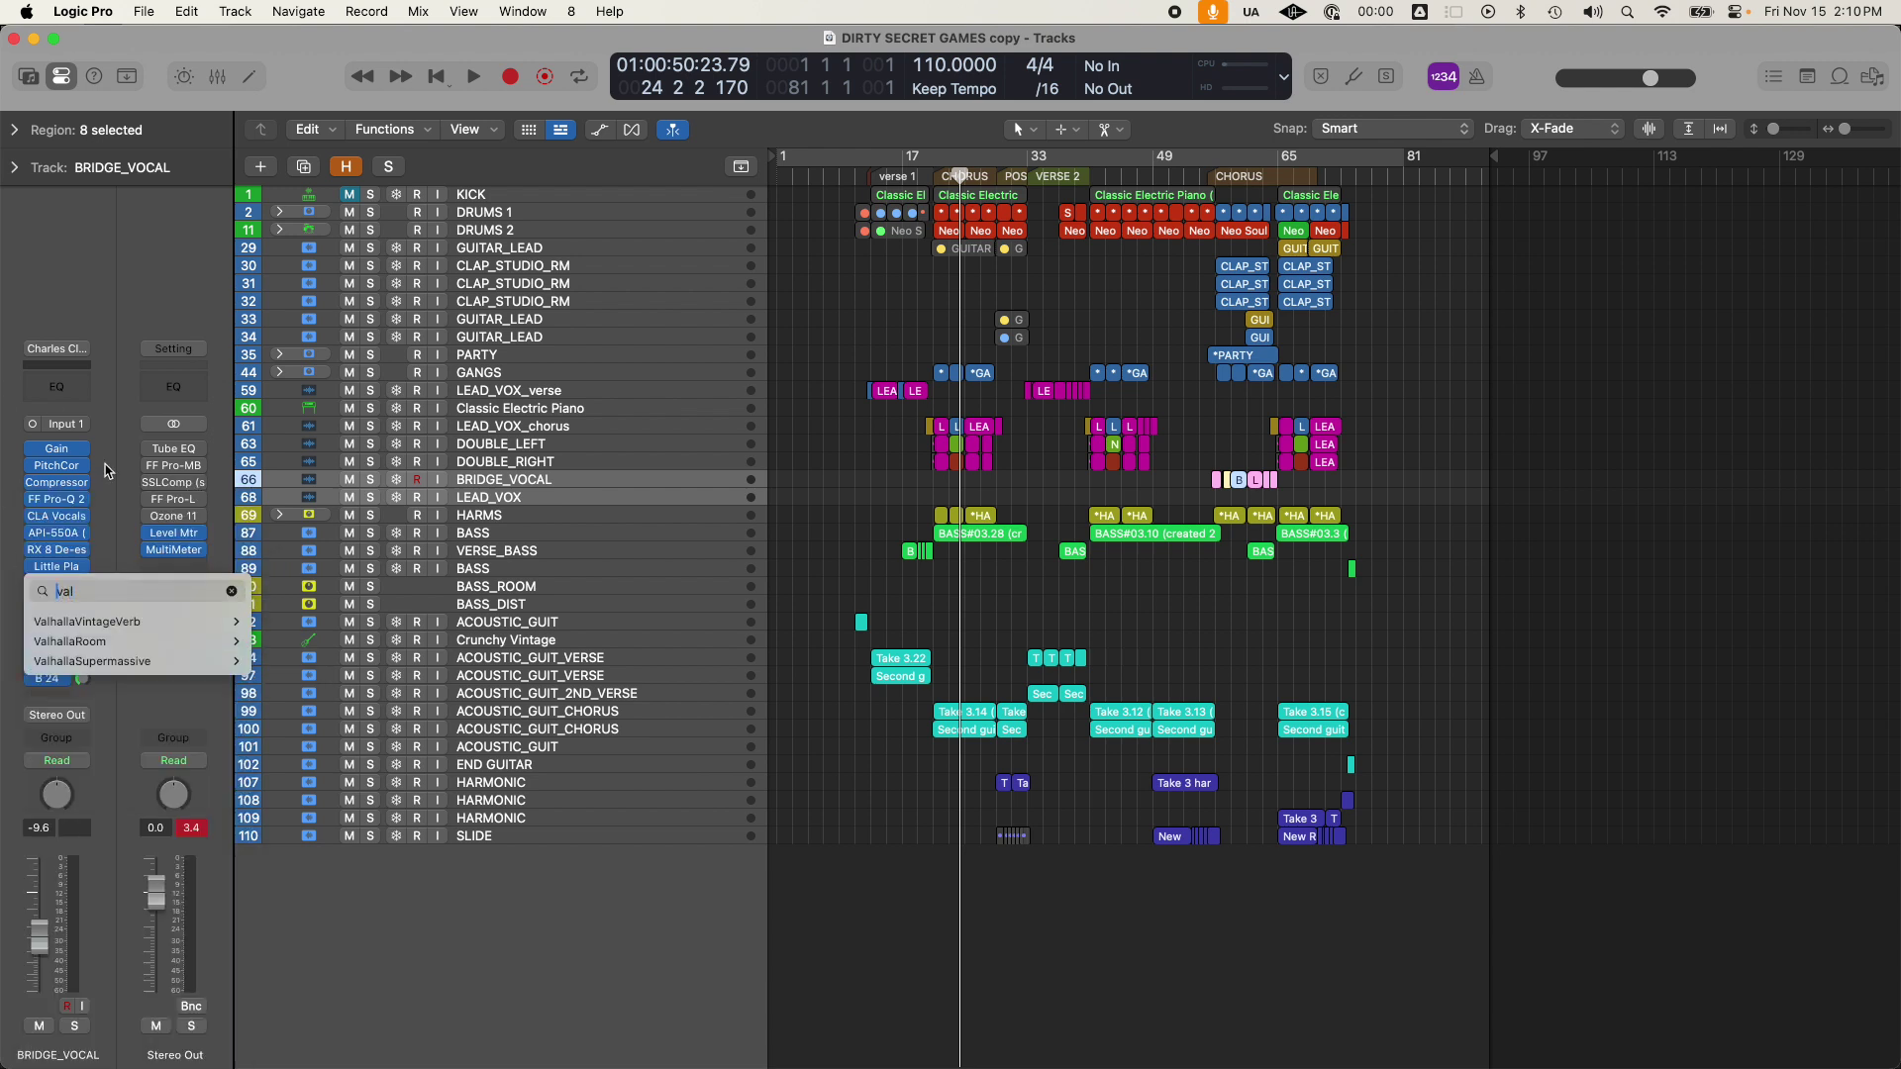
{"action": "key", "text": "super+a"}
{"action": "type", "text": "copm"}
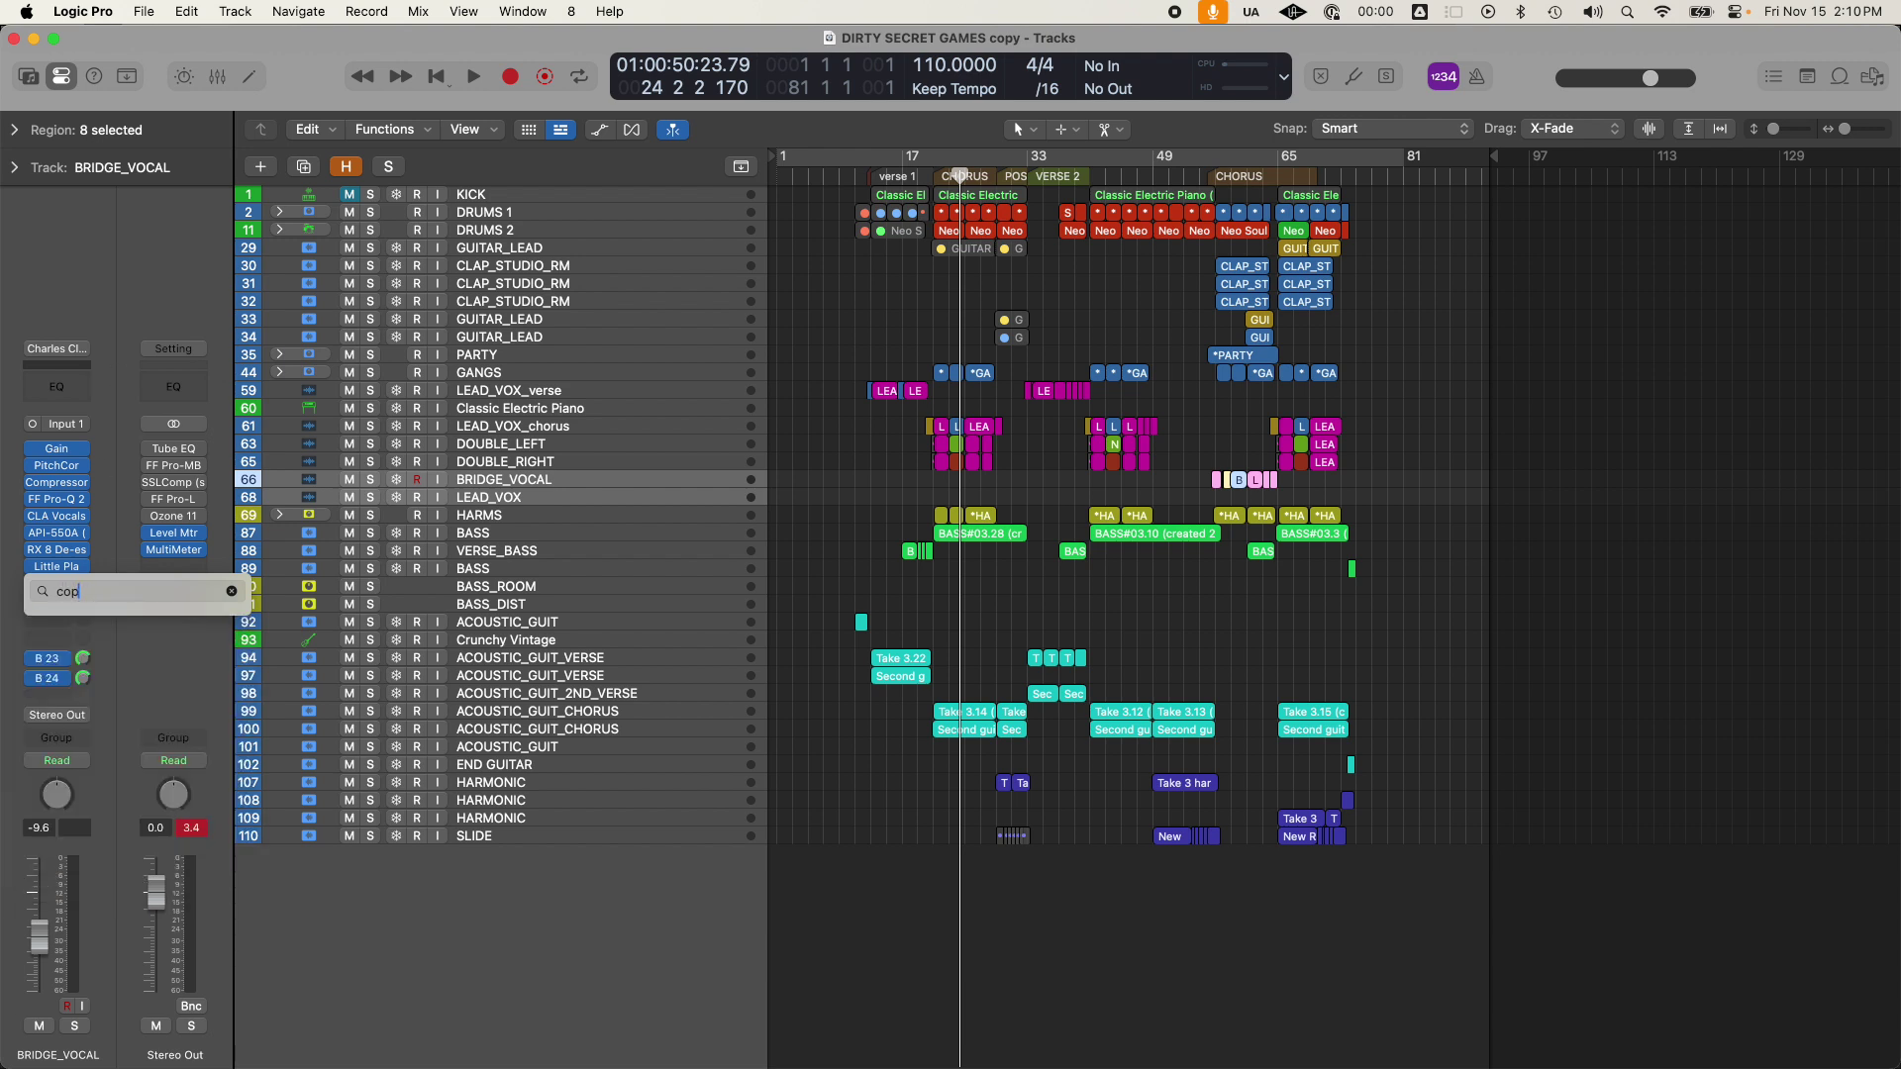
{"action": "key", "text": "BackSpace"}
{"action": "key", "text": "BackSpace"}
{"action": "key", "text": "BackSpace"}
{"action": "key", "text": "Escape"}
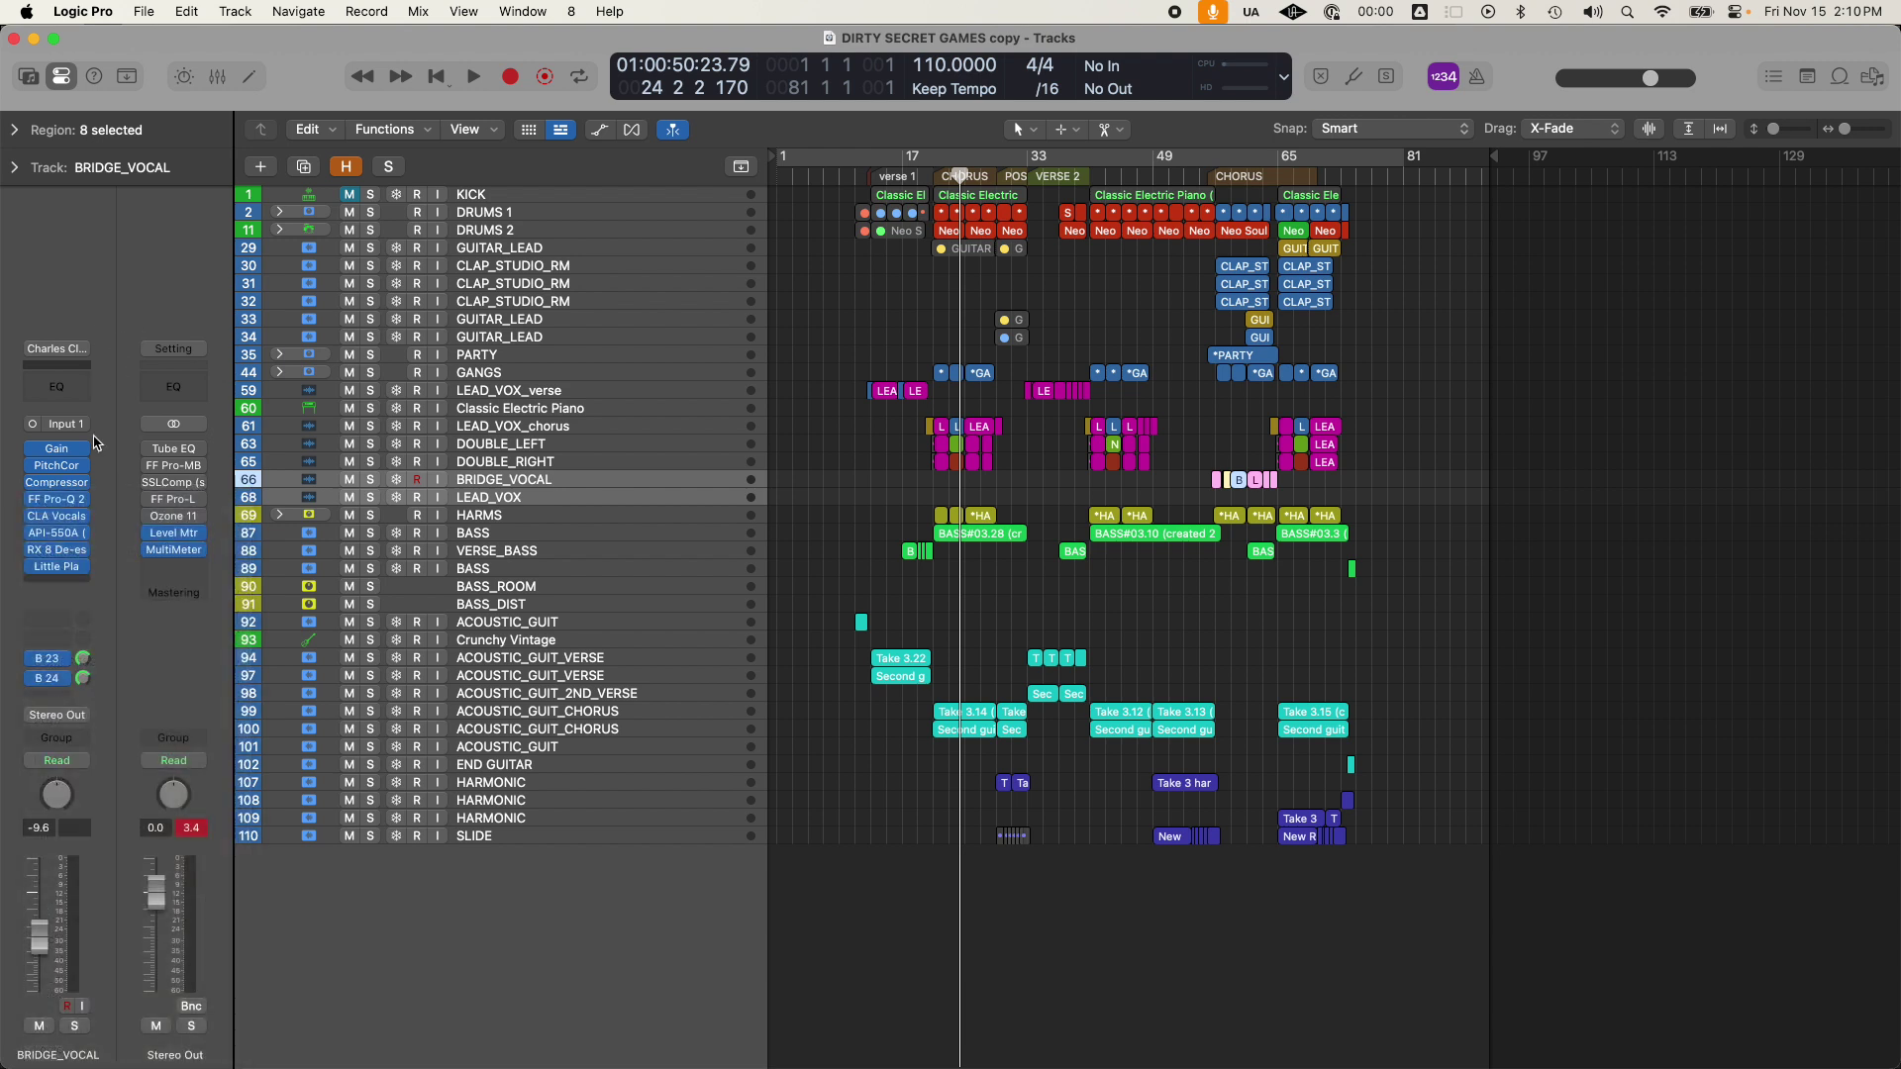
Browse the effect plug-in categories again and close the list without adding a plug-in.
{"action": "left_click", "coordinate": [71, 584]}
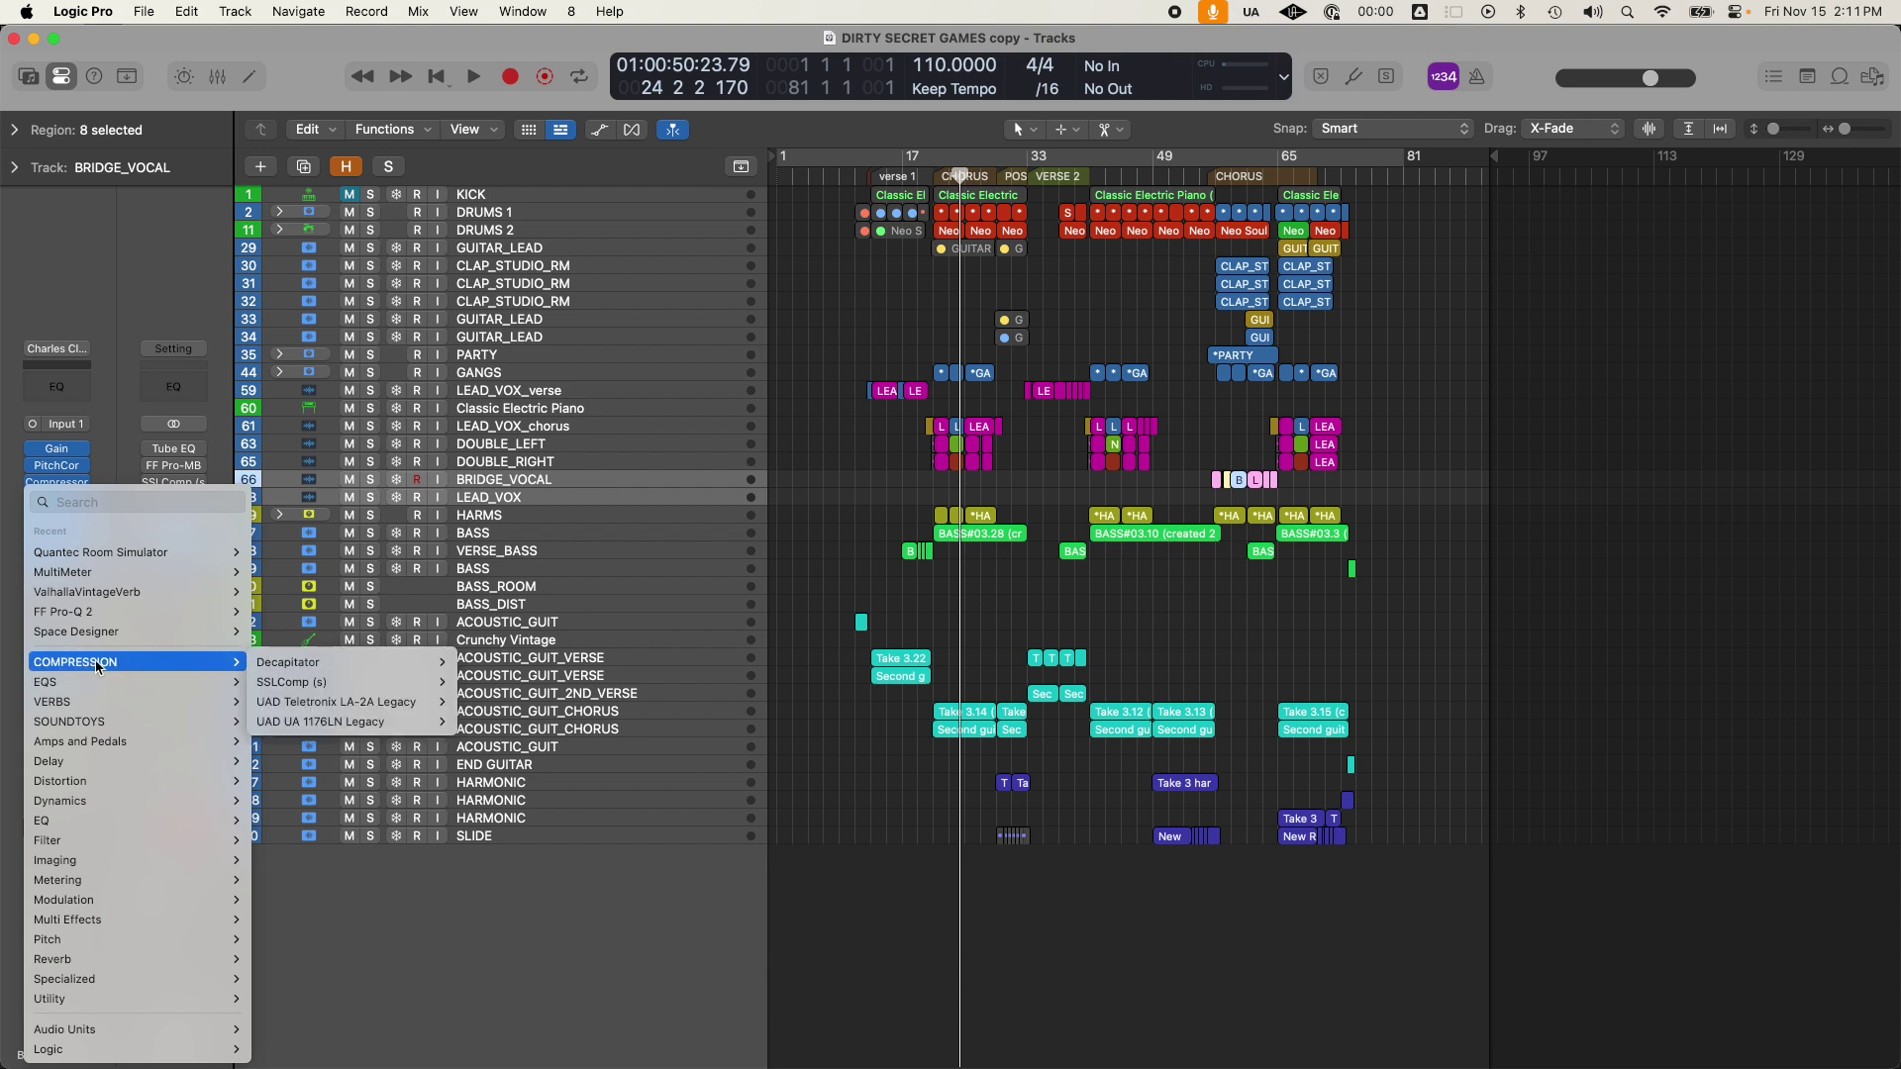
{"action": "mouse_move", "coordinate": [104, 729]}
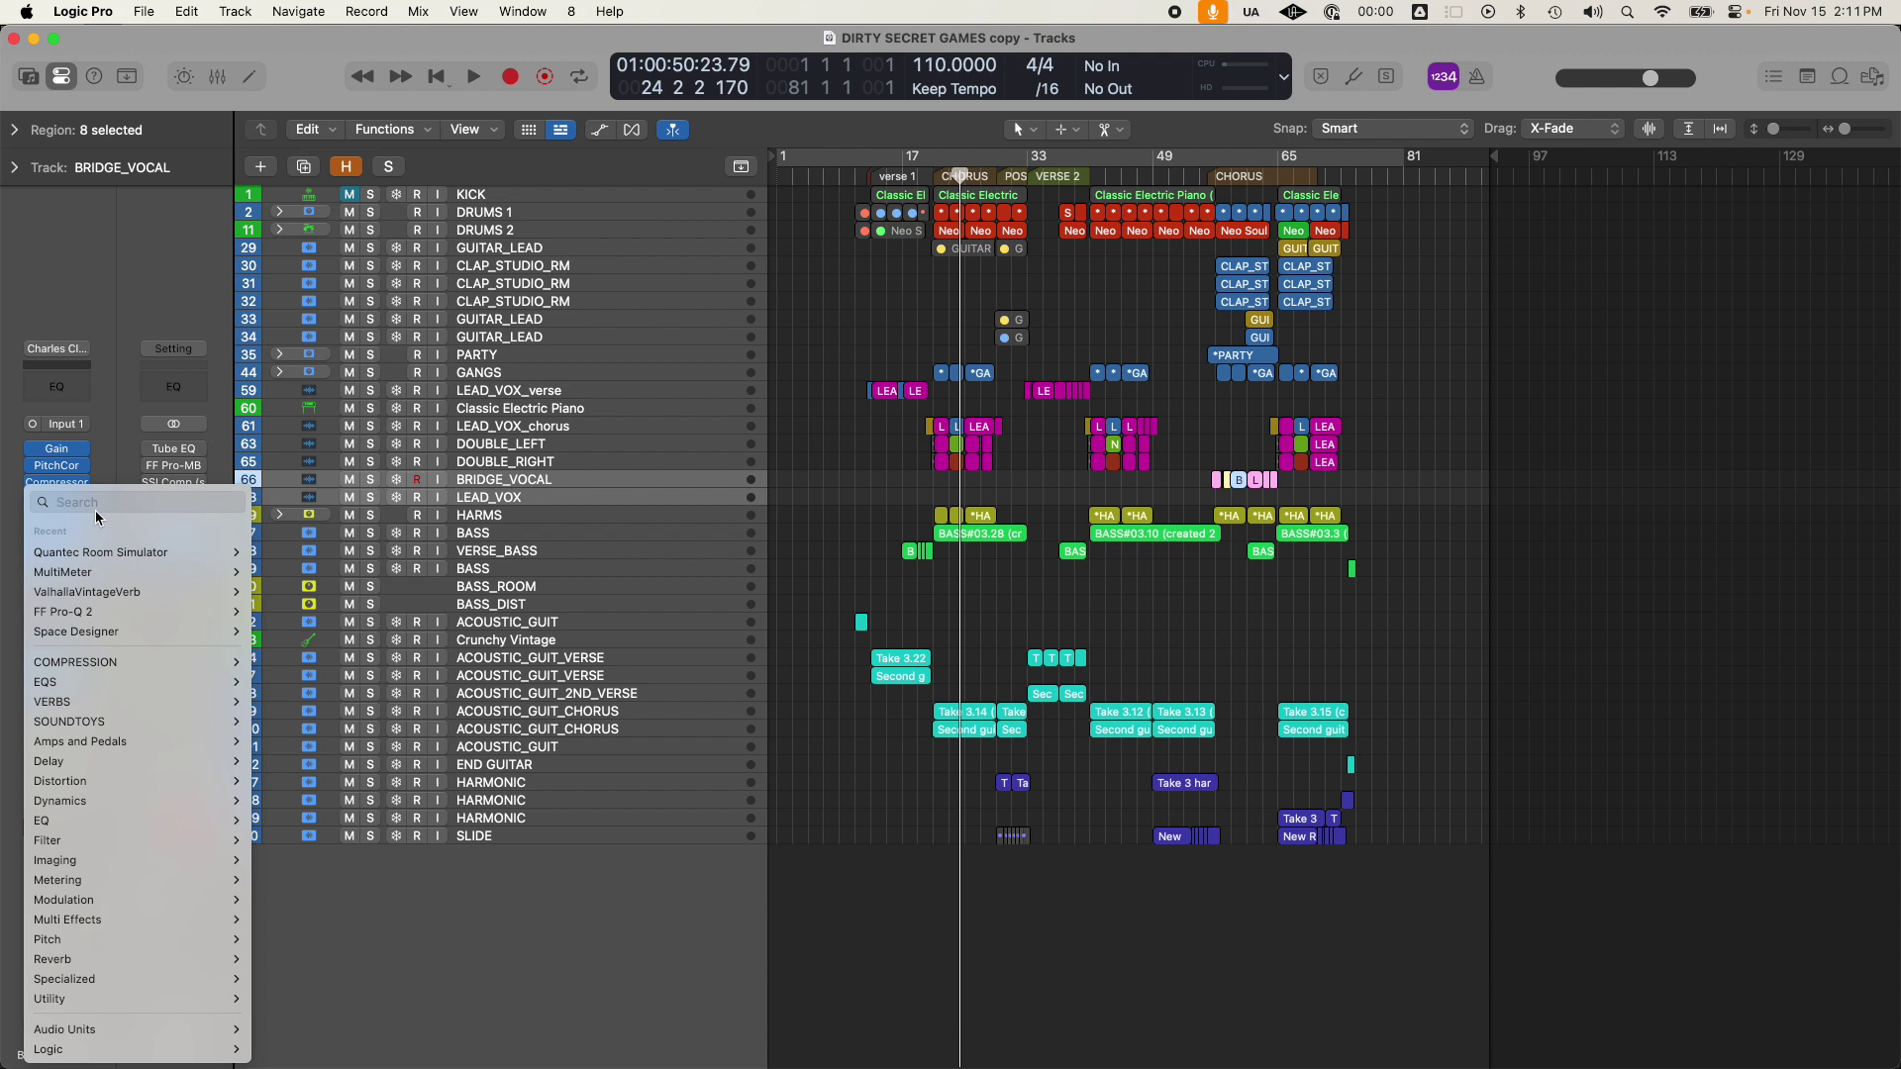
{"action": "left_click", "coordinate": [116, 420]}
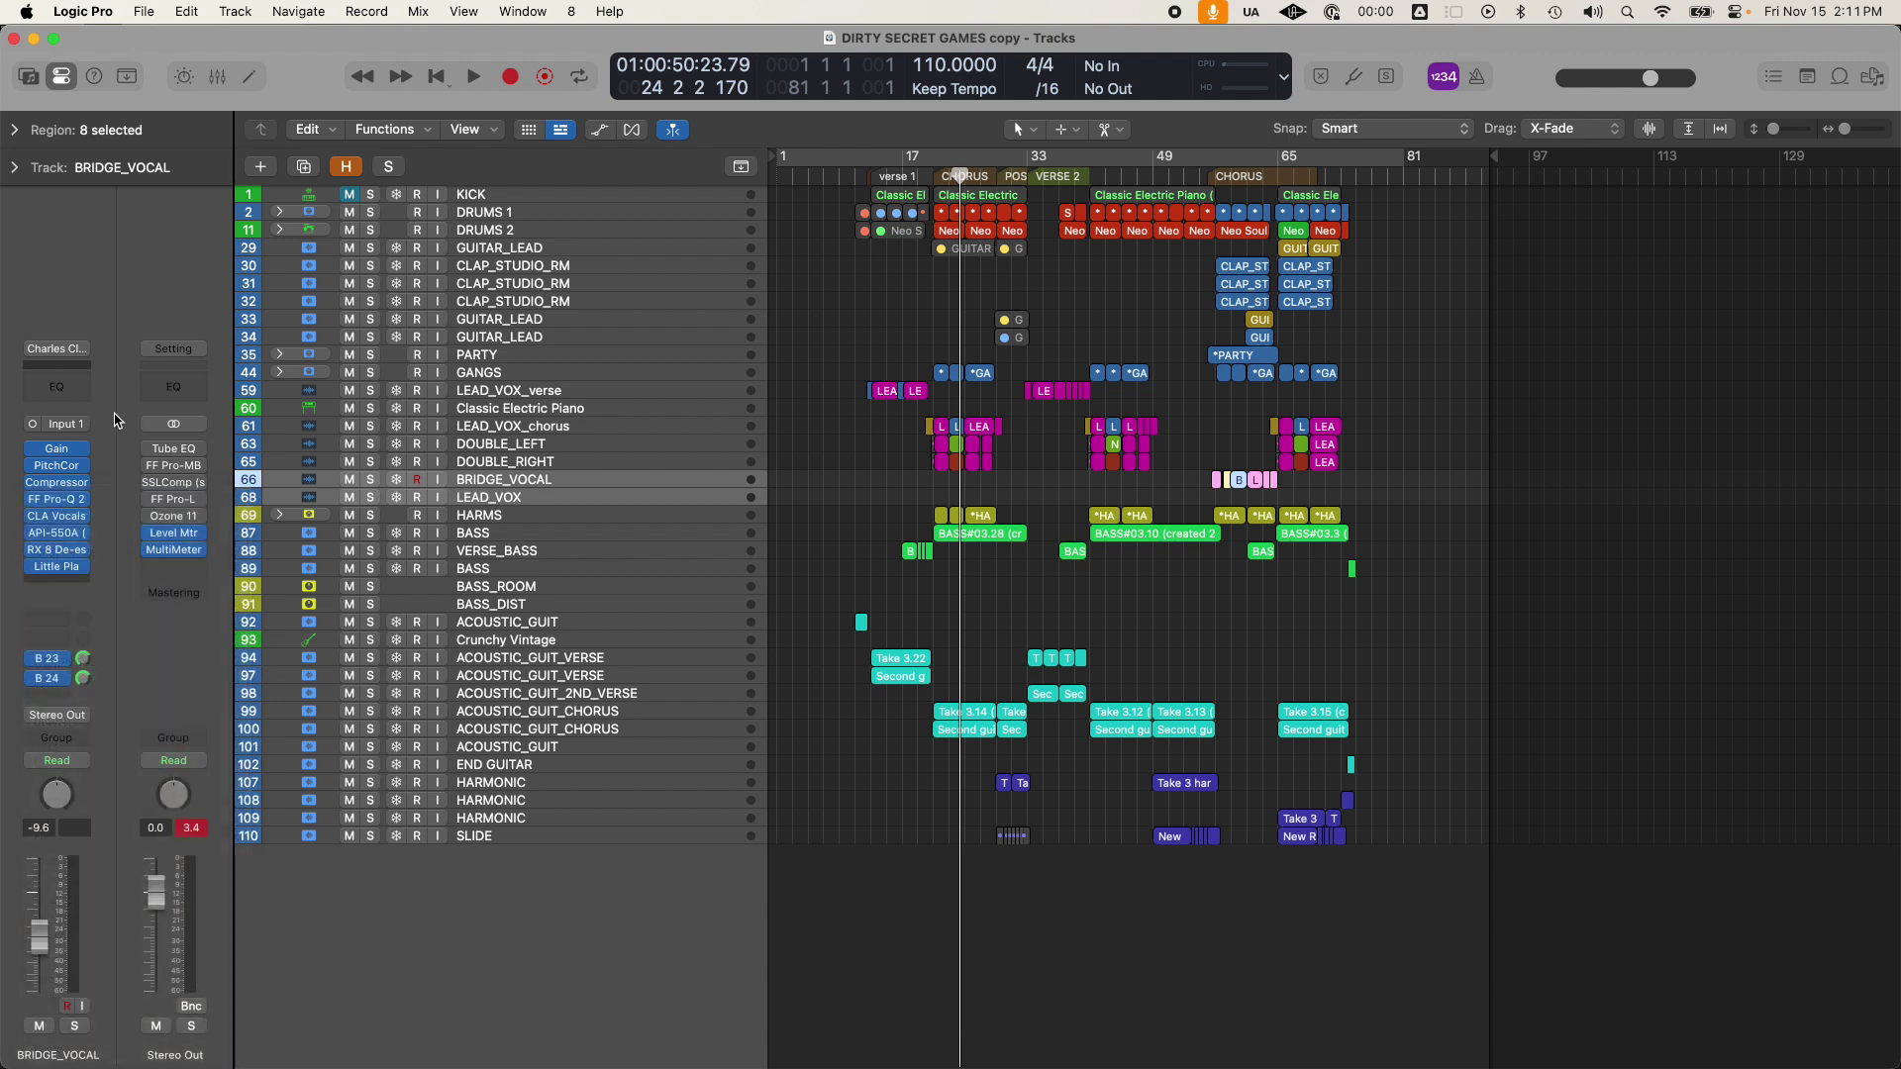
{"action": "left_click", "coordinate": [236, 10]}
Create a Classic Electric Piano track and search instruments for 'jun' and 'pl', keeping E-Piano.
{"action": "left_click", "coordinate": [196, 304]}
{"action": "left_click", "coordinate": [87, 482]}
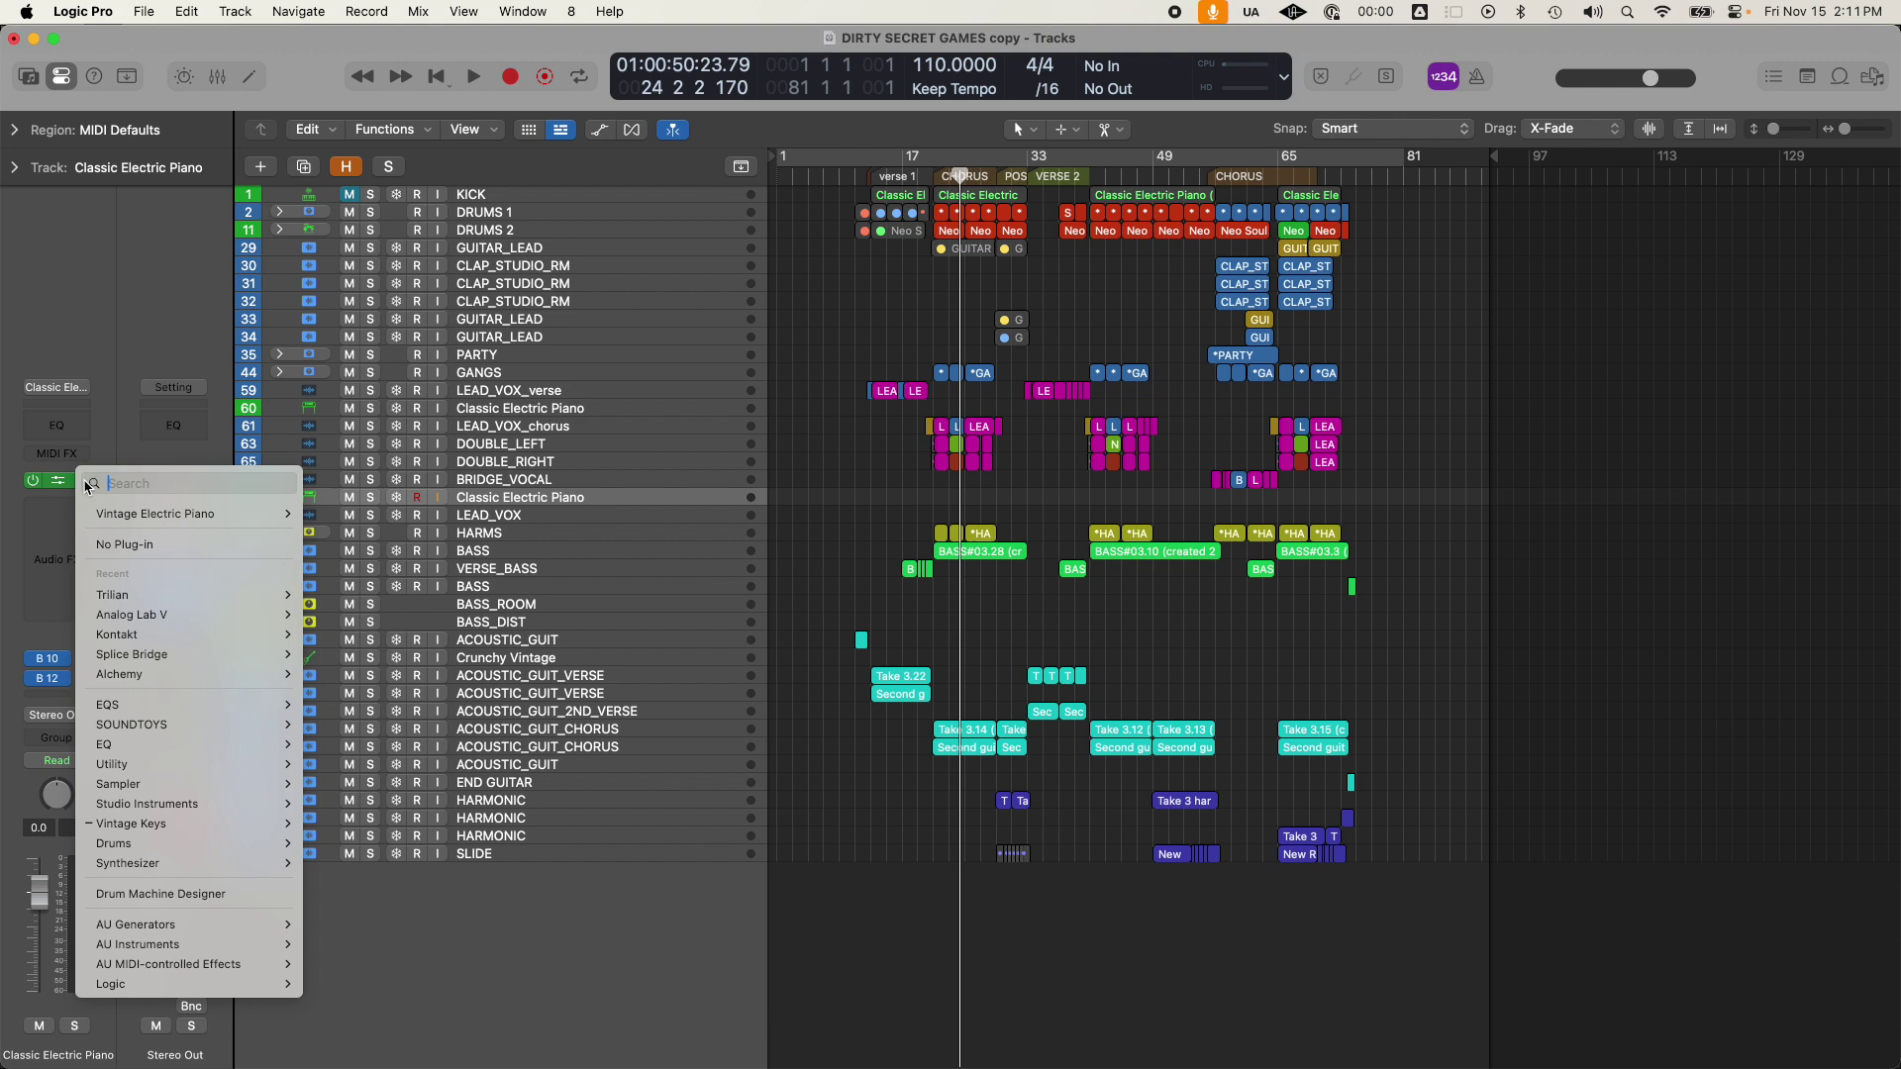
{"action": "type", "text": "juno"}
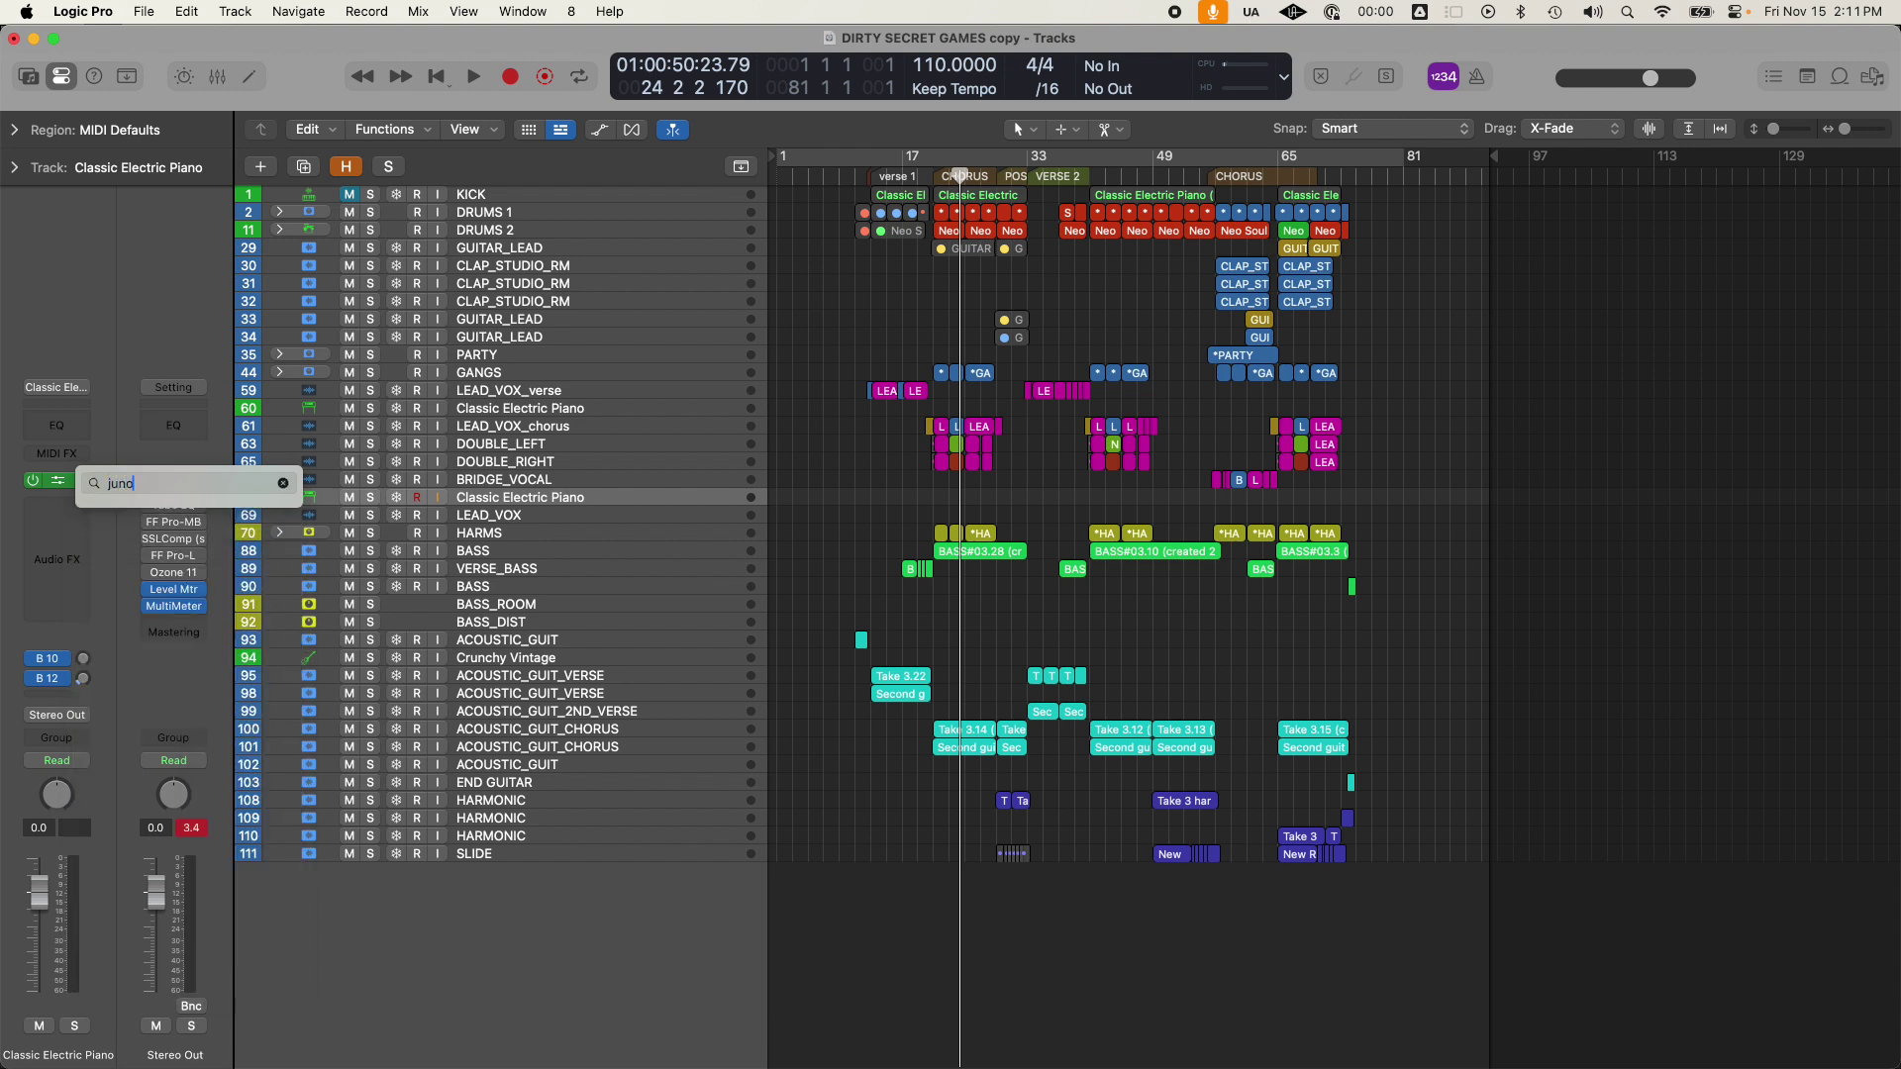
{"action": "key", "text": "BackSpace"}
{"action": "key", "text": "BackSpace"}
{"action": "key", "text": "BackSpace"}
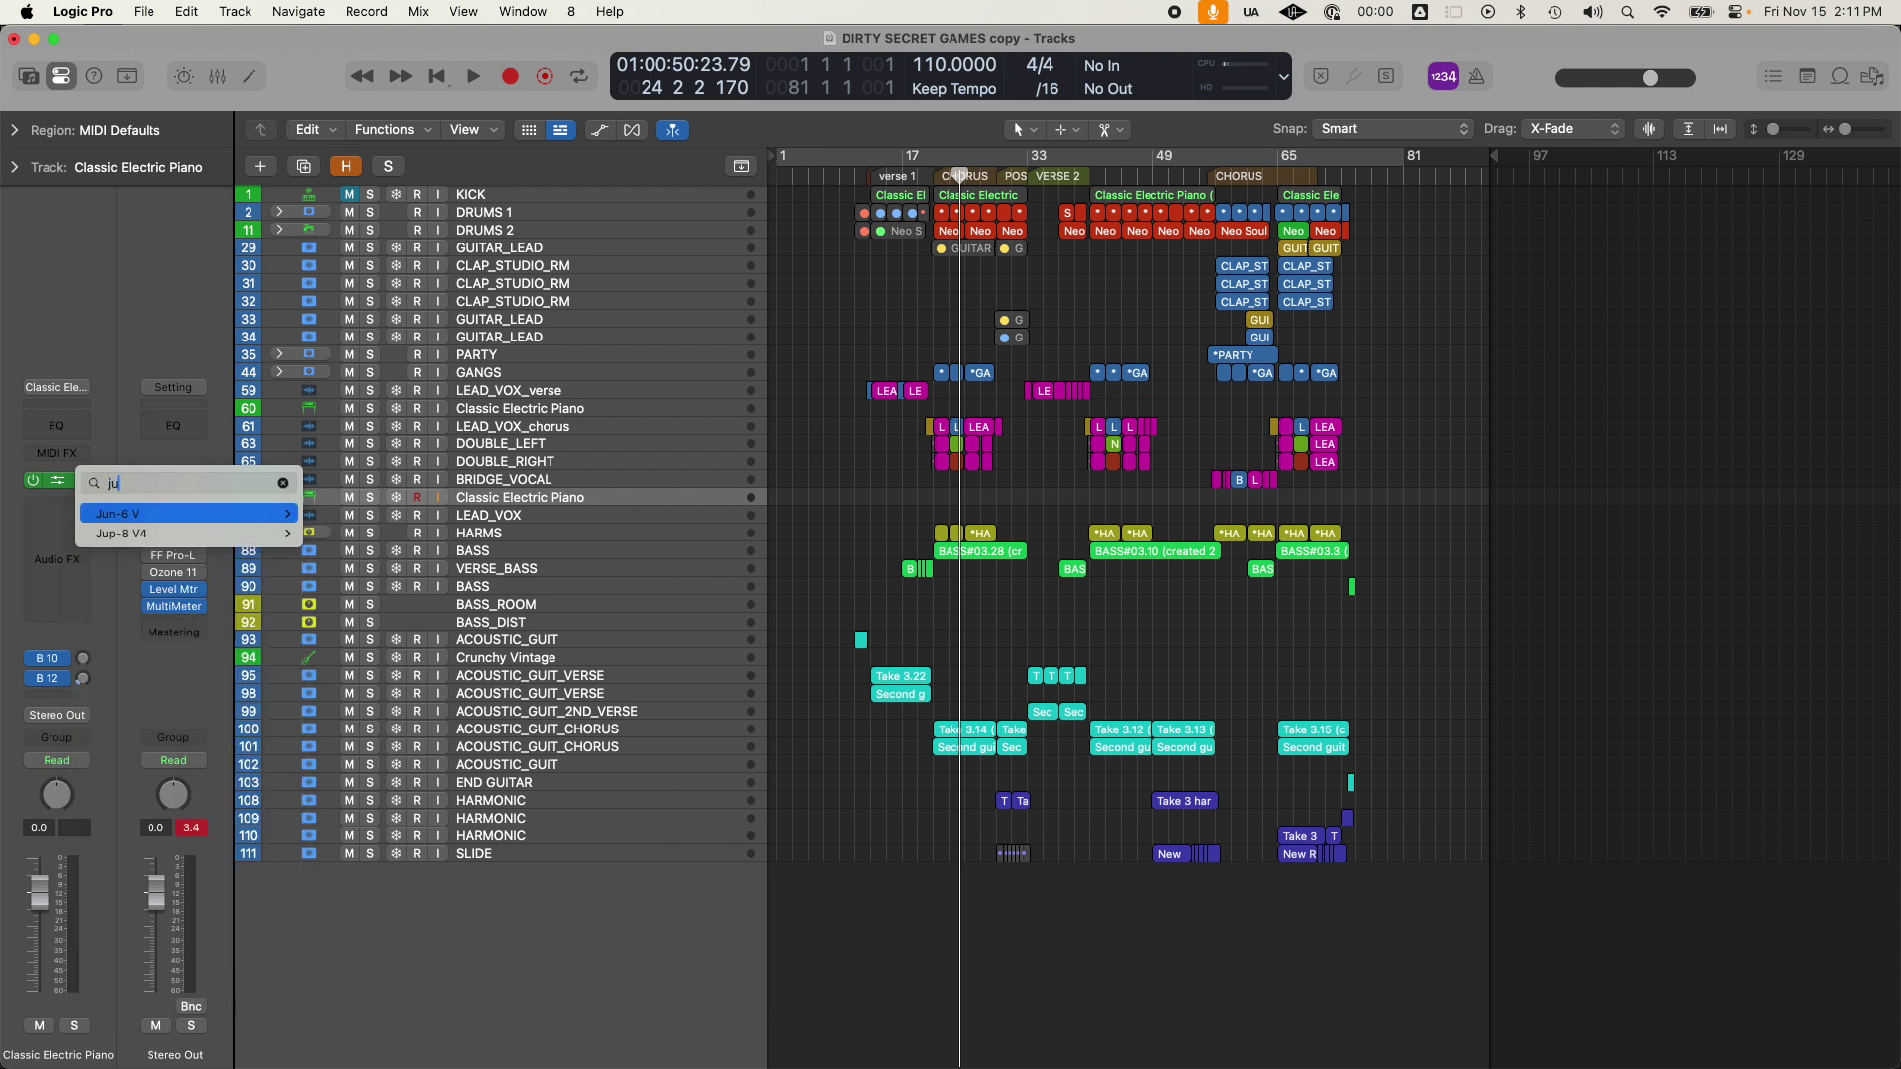
{"action": "type", "text": "pl"}
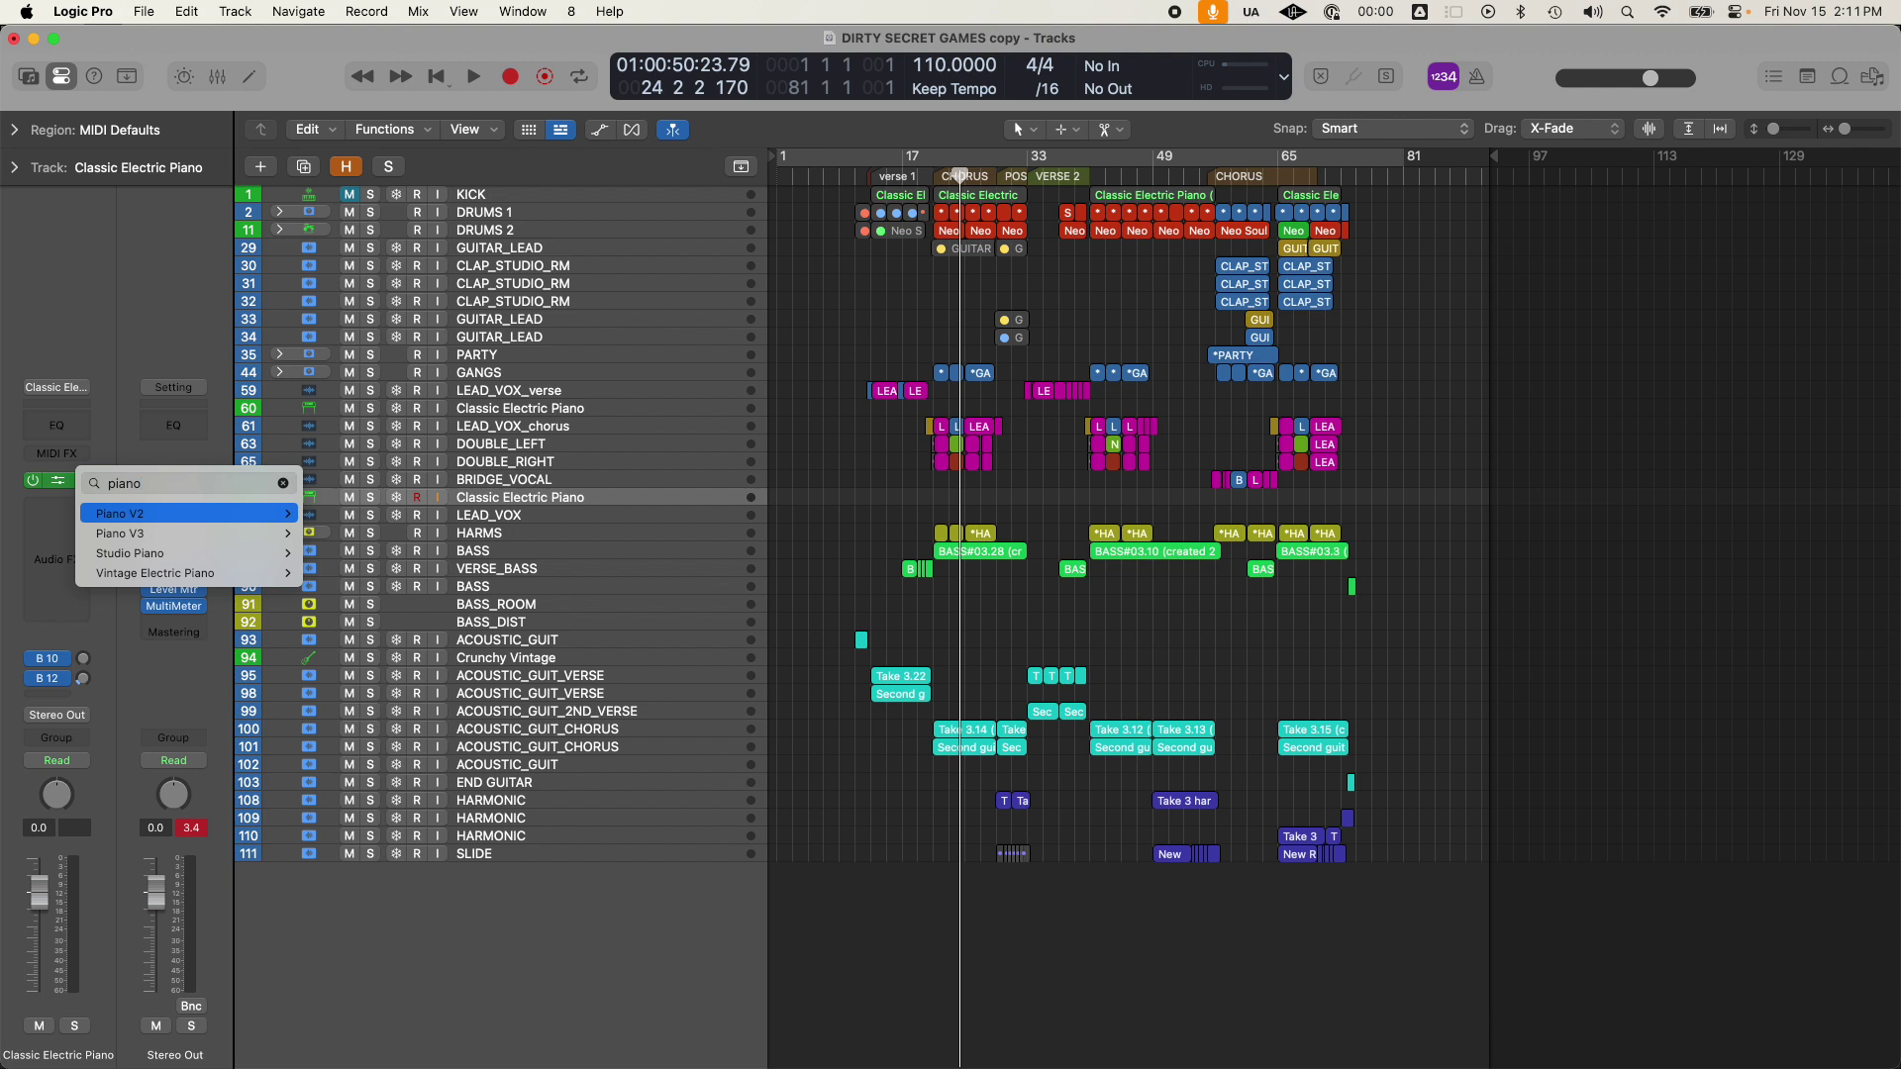
{"action": "key", "text": "Escape"}
{"action": "left_click", "coordinate": [131, 430]}
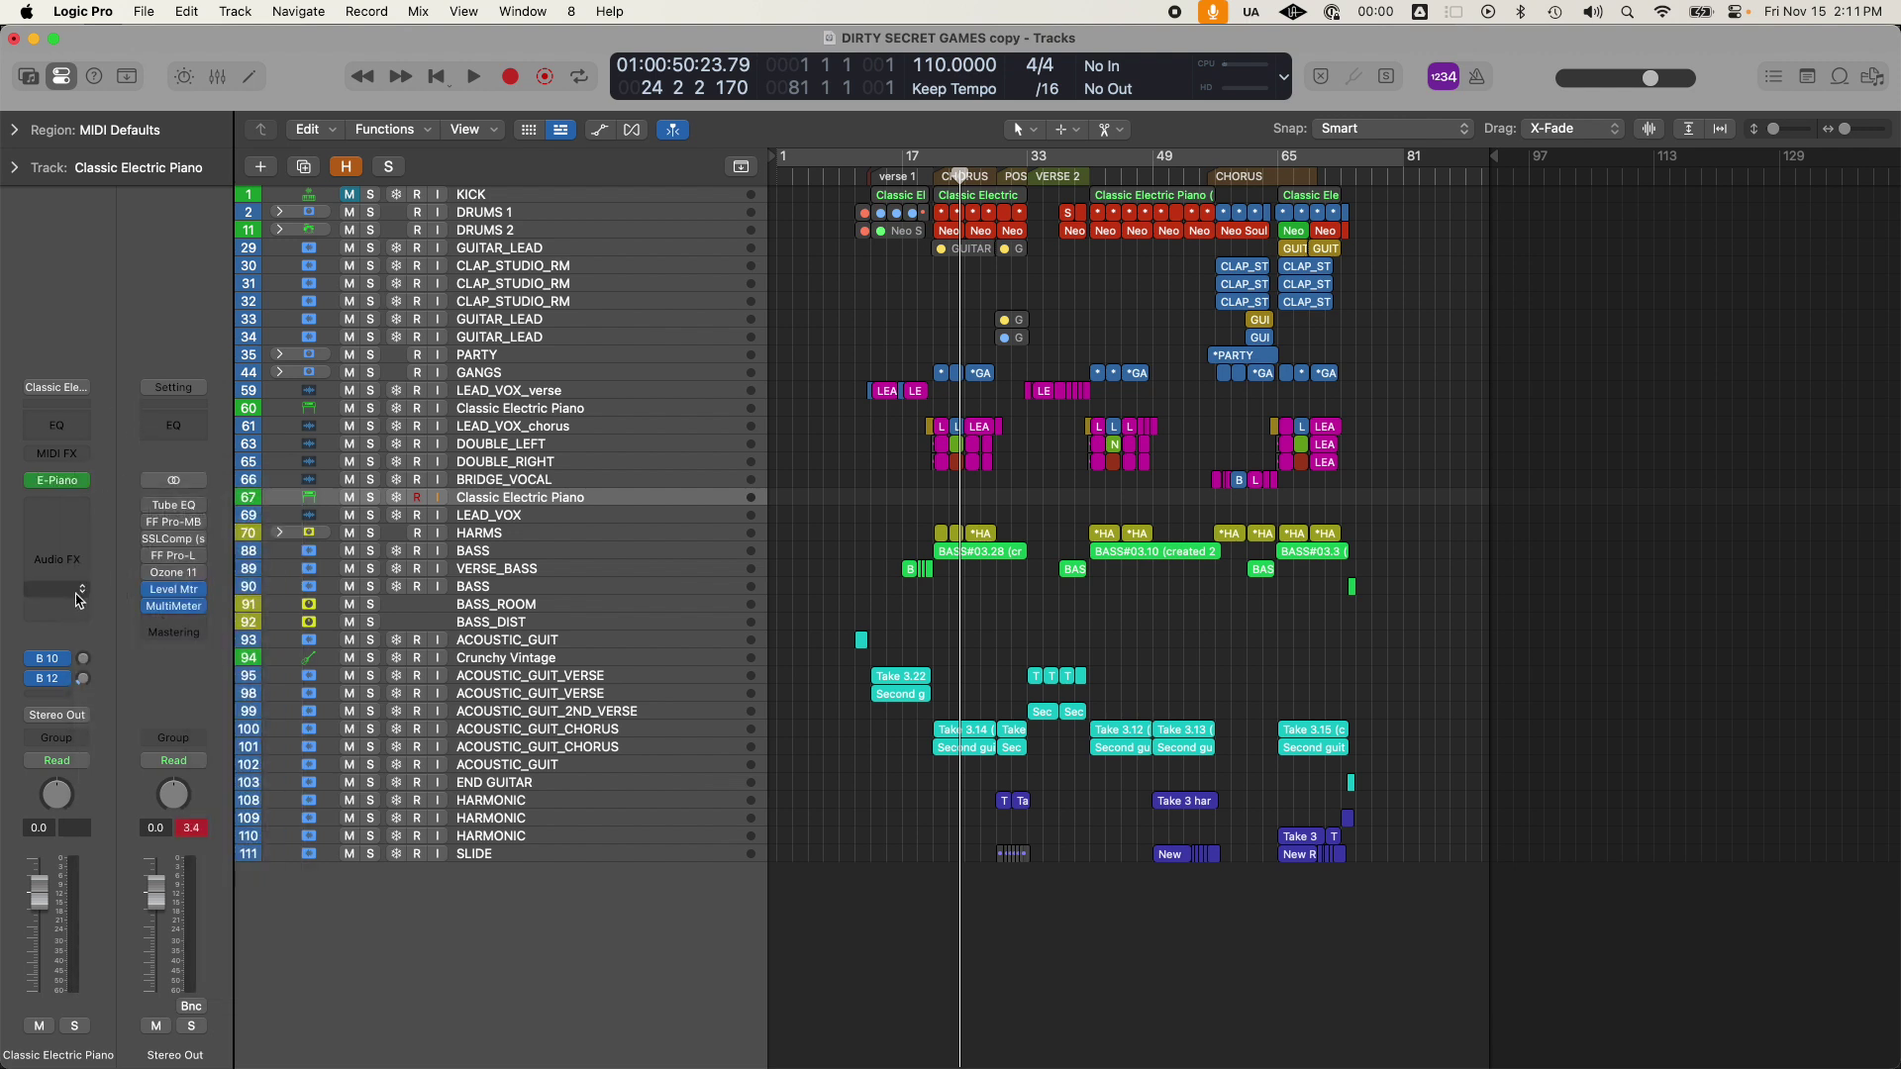
{"action": "left_click", "coordinate": [67, 715]}
{"action": "key", "text": "Escape"}
{"action": "left_click", "coordinate": [61, 659]}
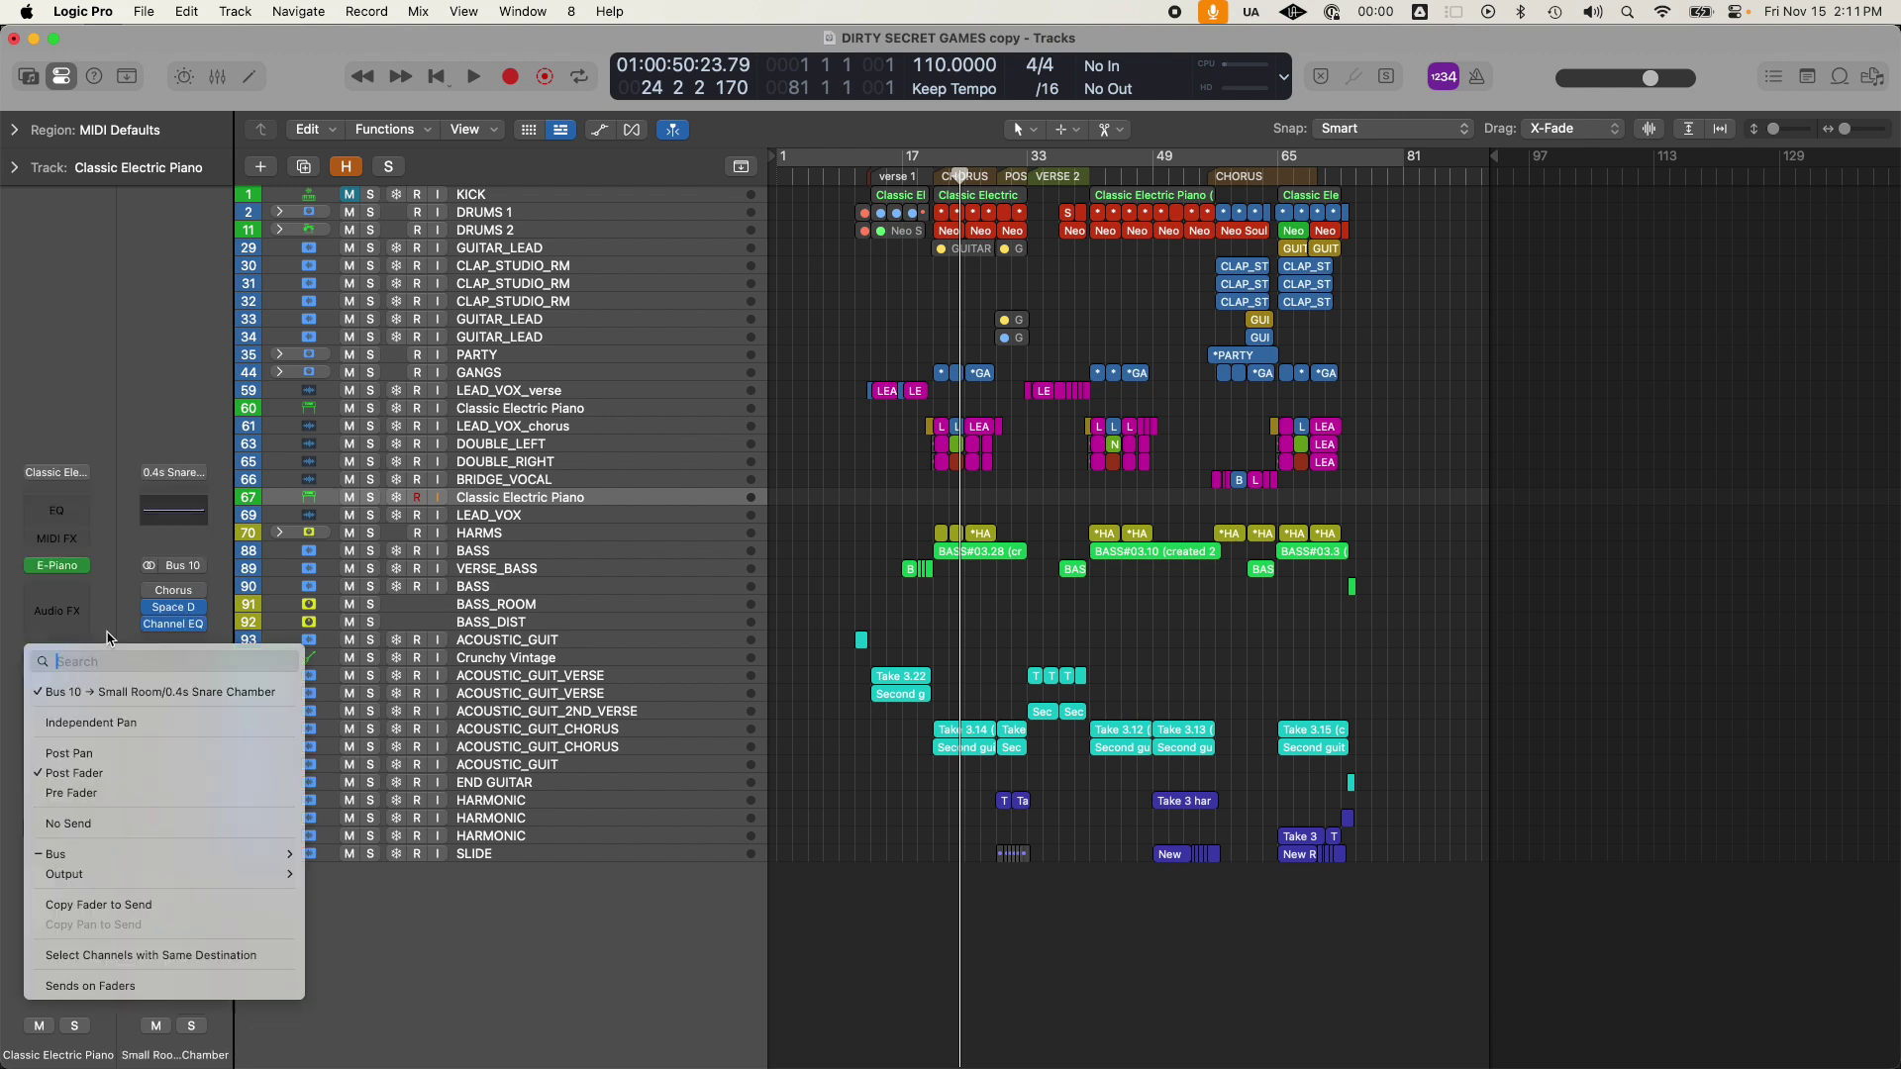
{"action": "key", "text": "Escape"}
{"action": "left_click", "coordinate": [81, 710]}
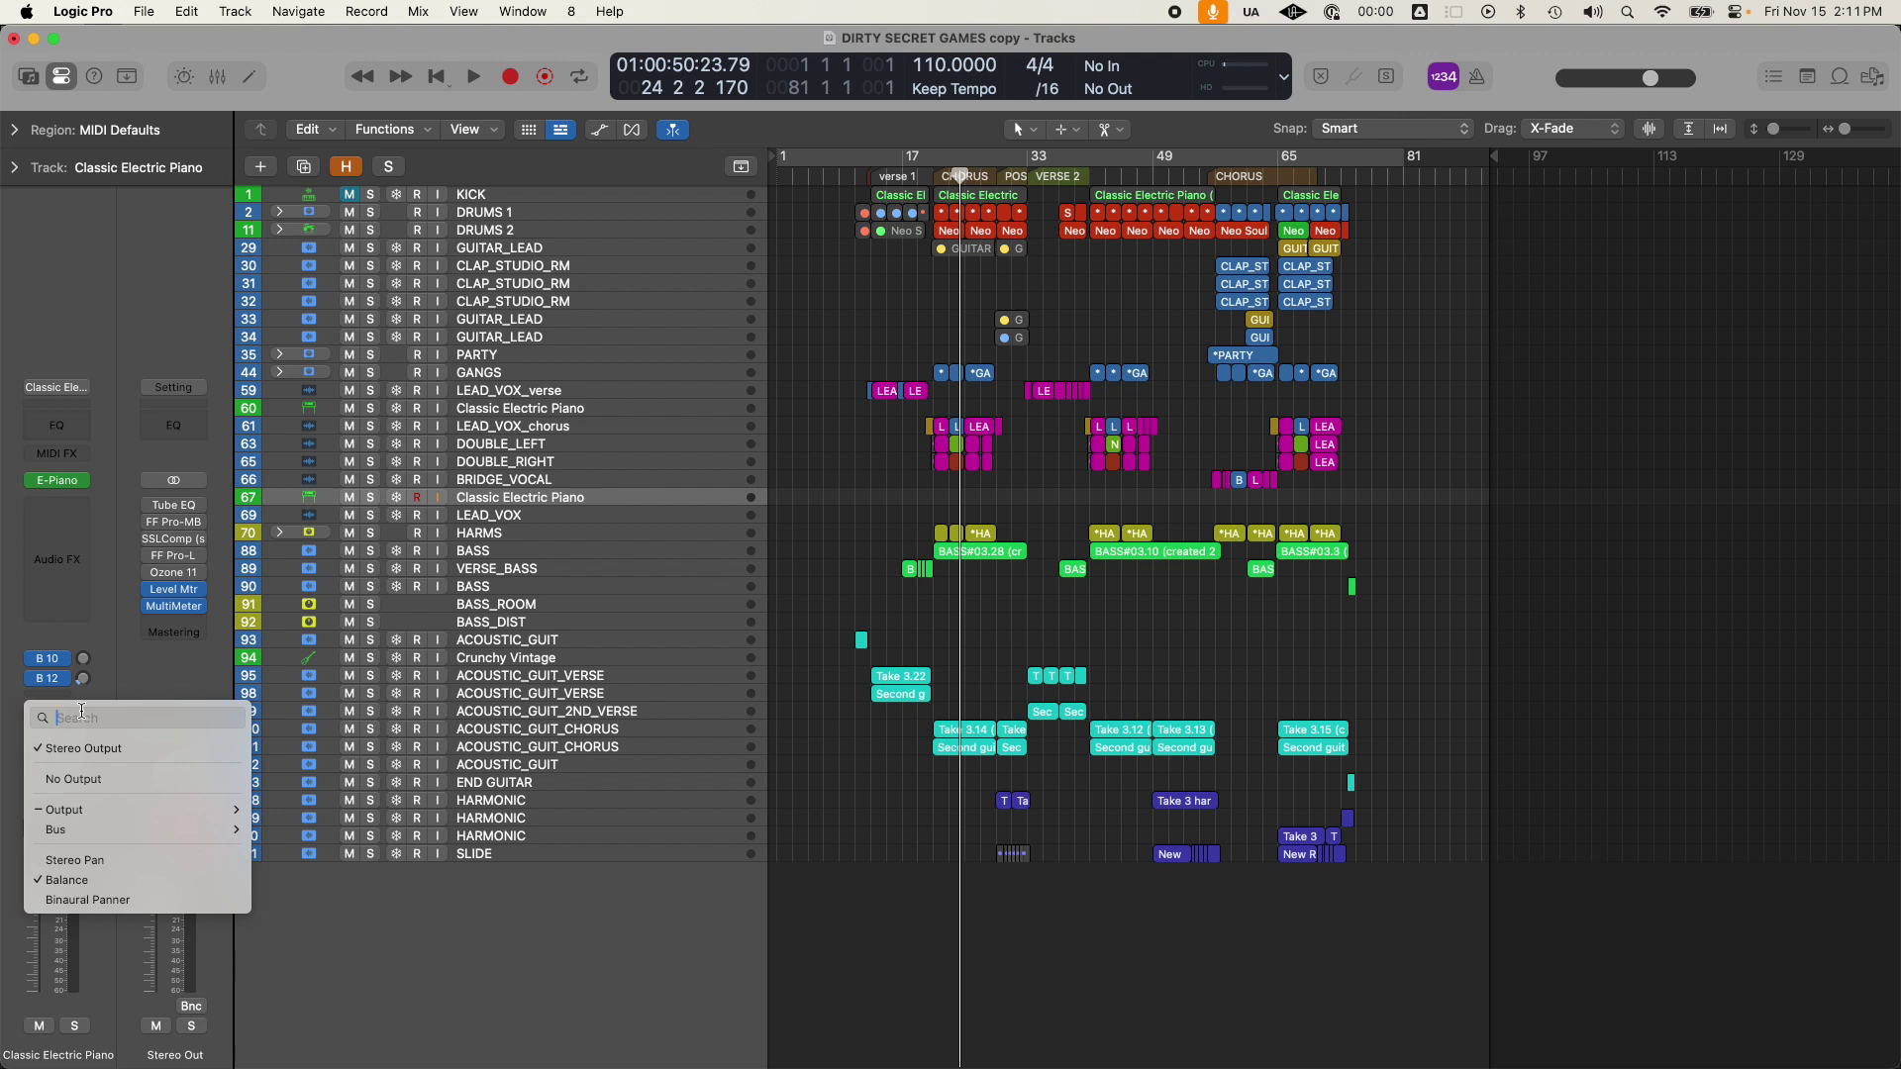
{"action": "type", "text": "bus"}
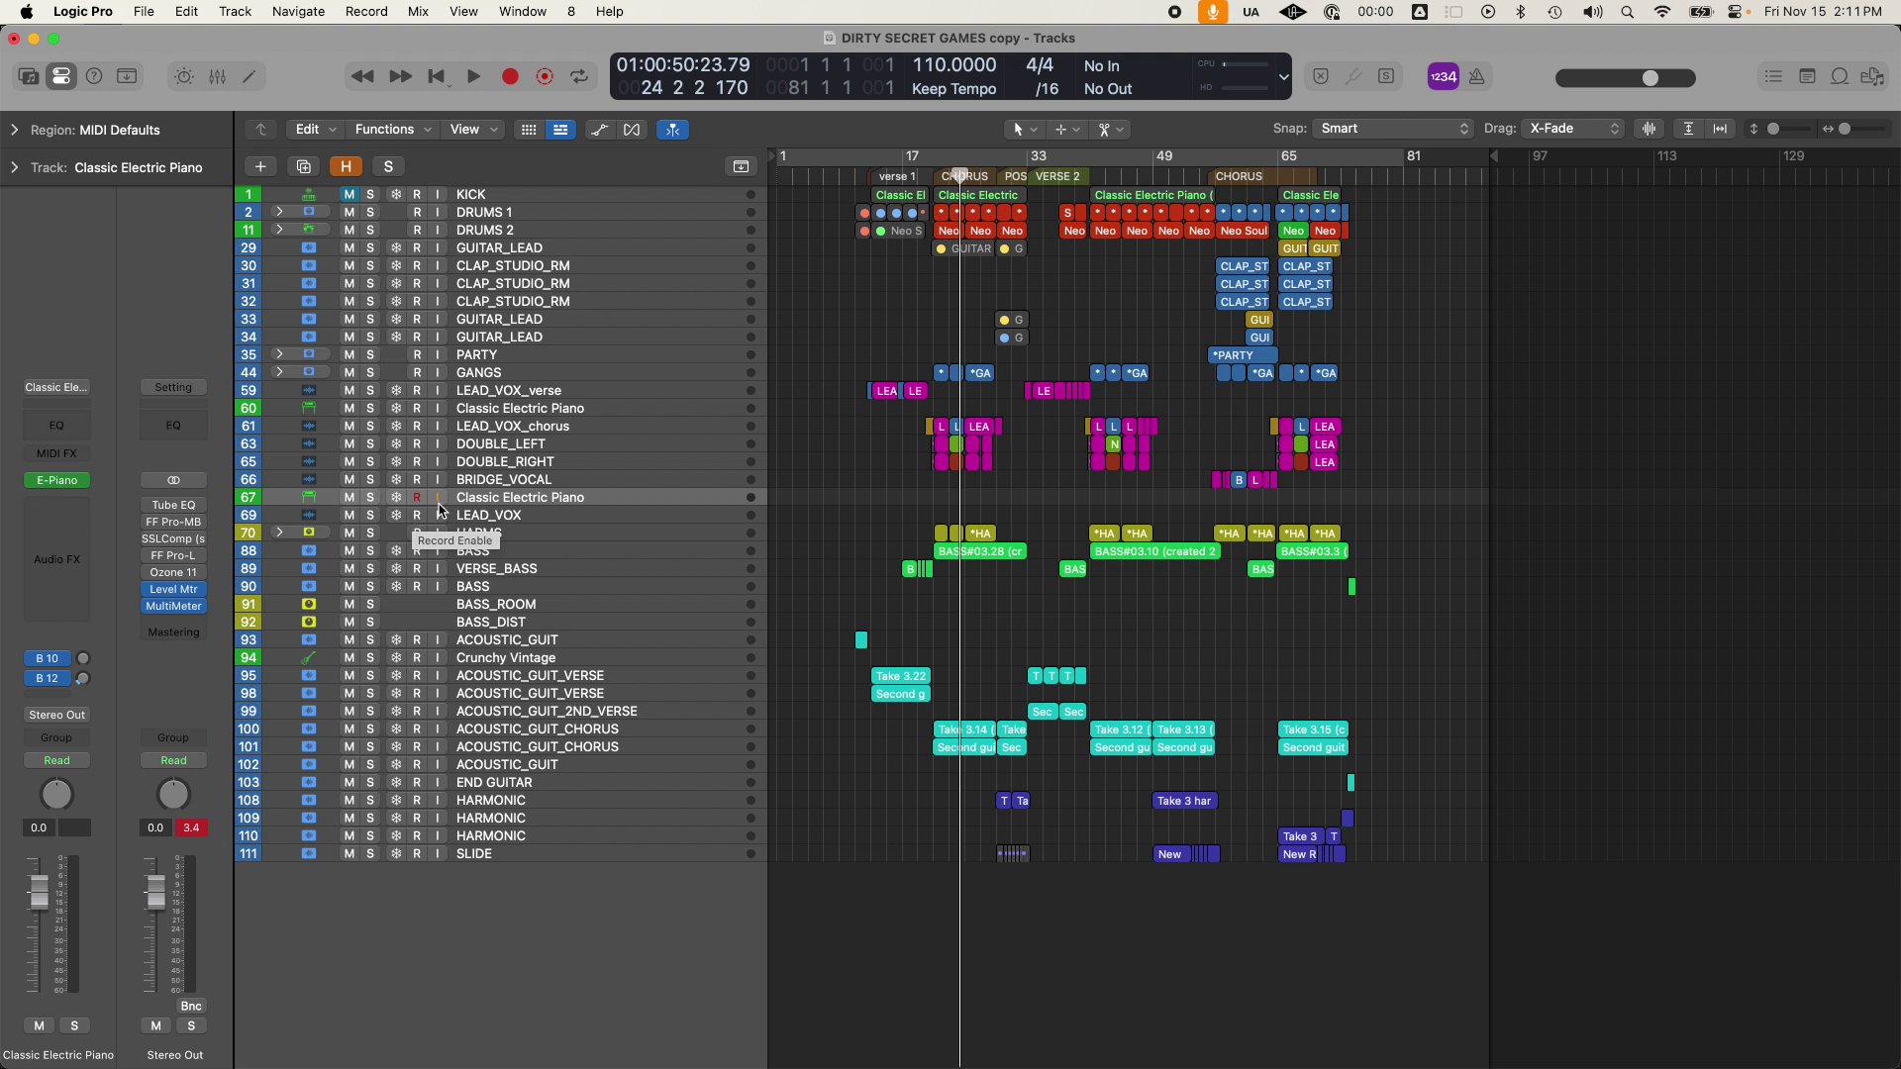
{"action": "left_click", "coordinate": [507, 551]}
Insert Compressor on BASS from a 'comp' search, then search its side-chain sources for 'kixk'.
{"action": "left_click", "coordinate": [81, 543]}
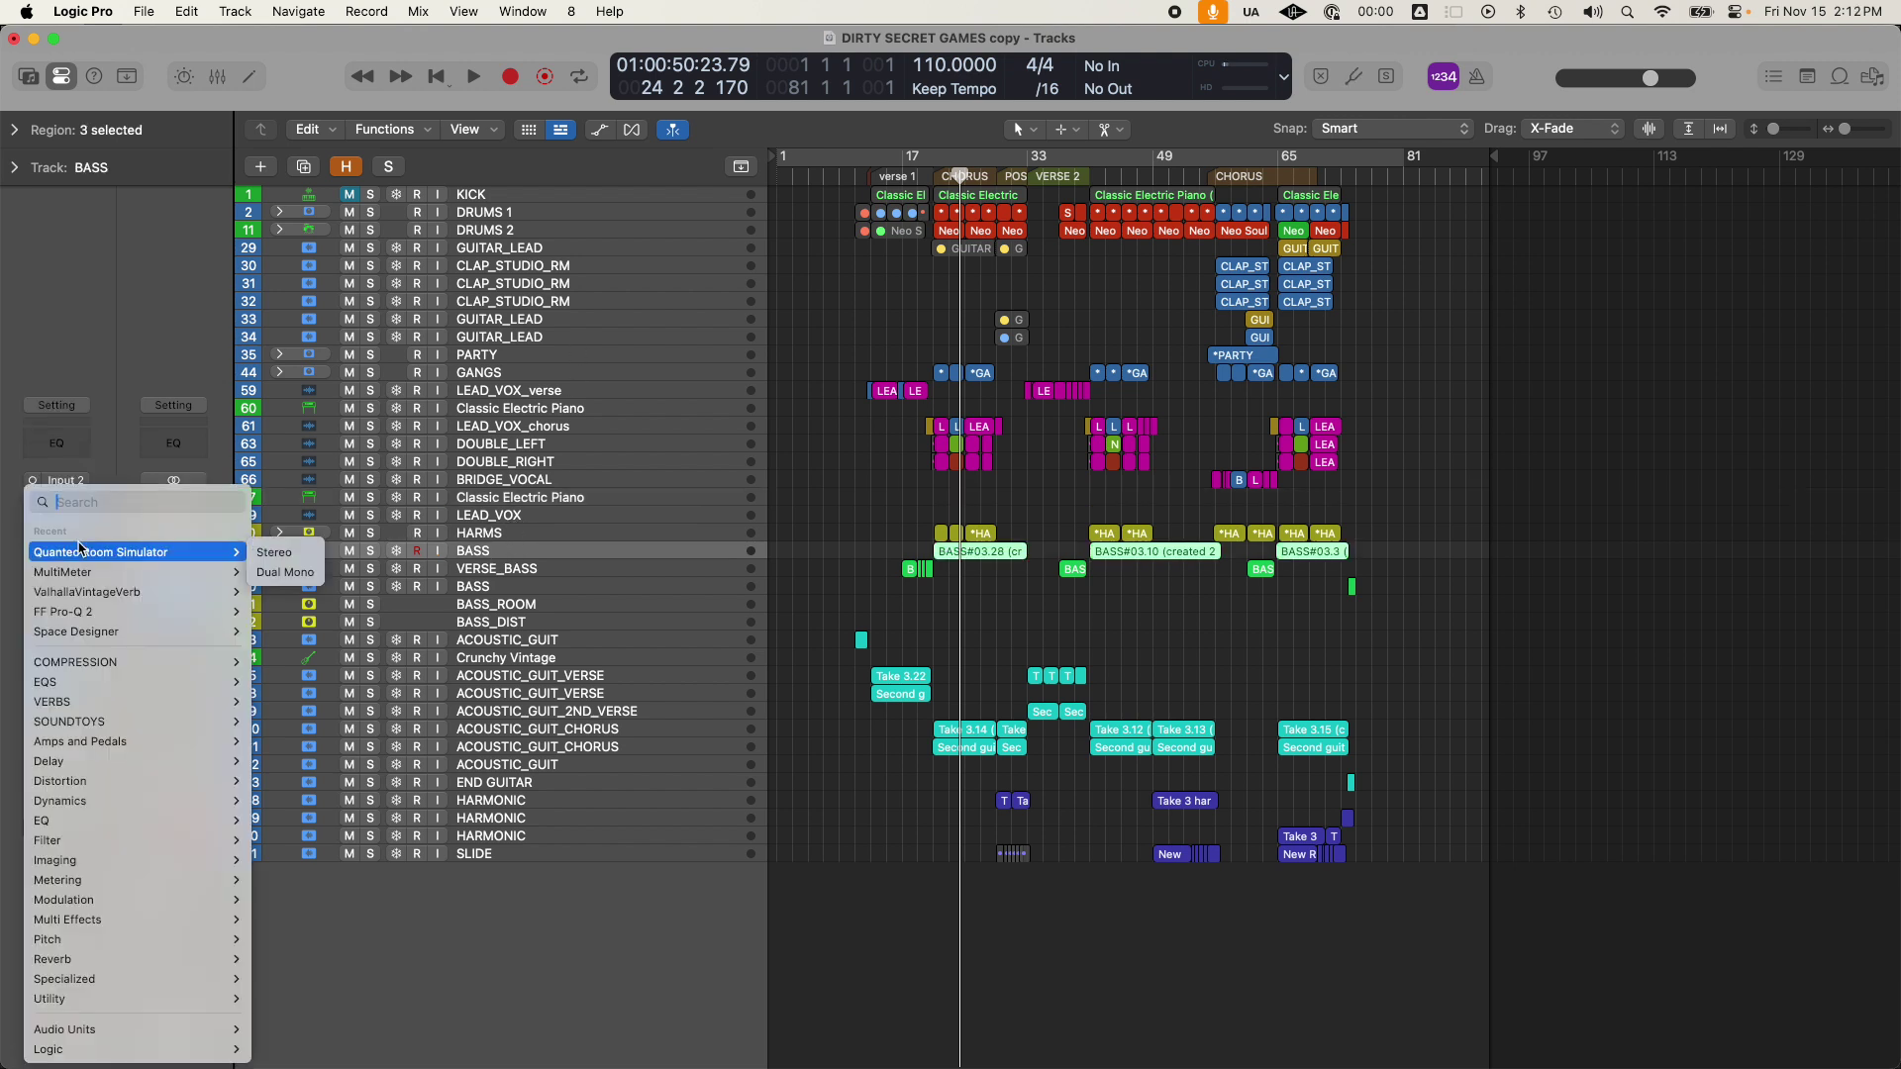
{"action": "type", "text": "co"}
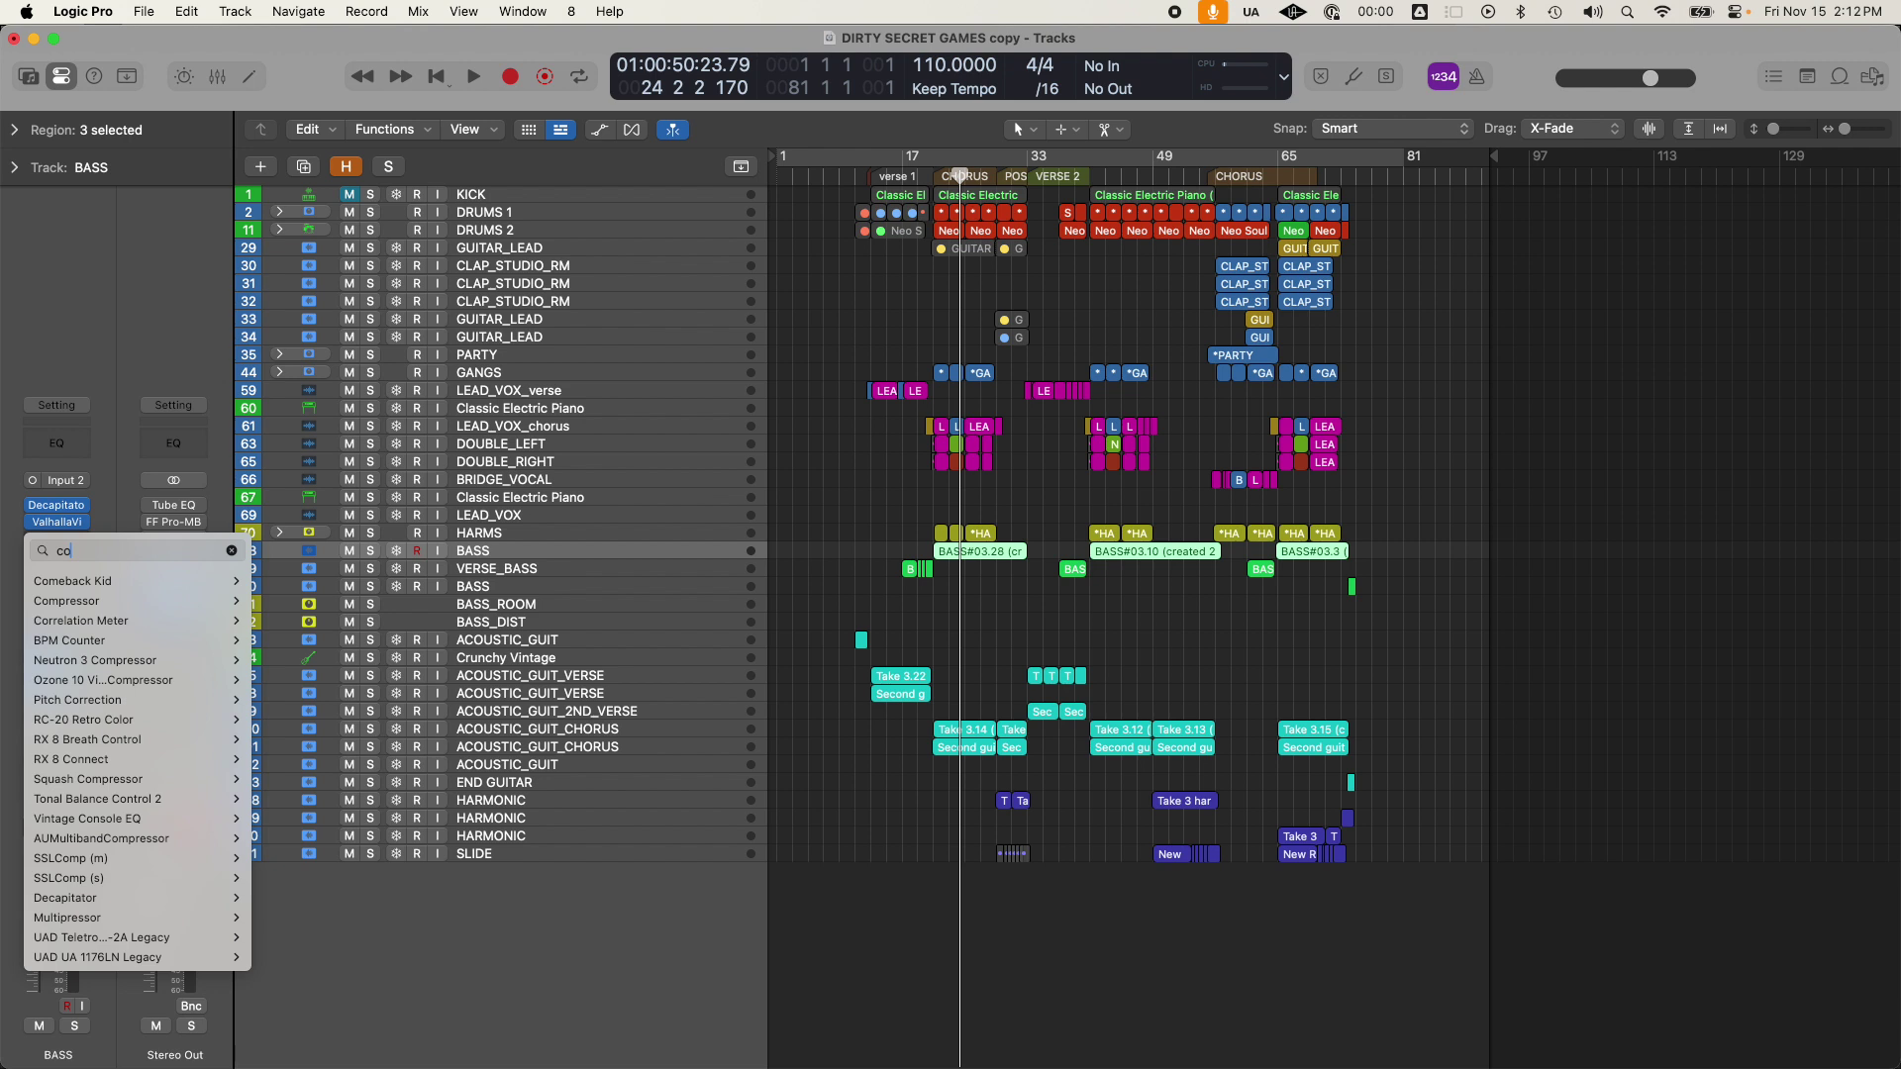
{"action": "type", "text": "mp"}
{"action": "left_click", "coordinate": [78, 584]}
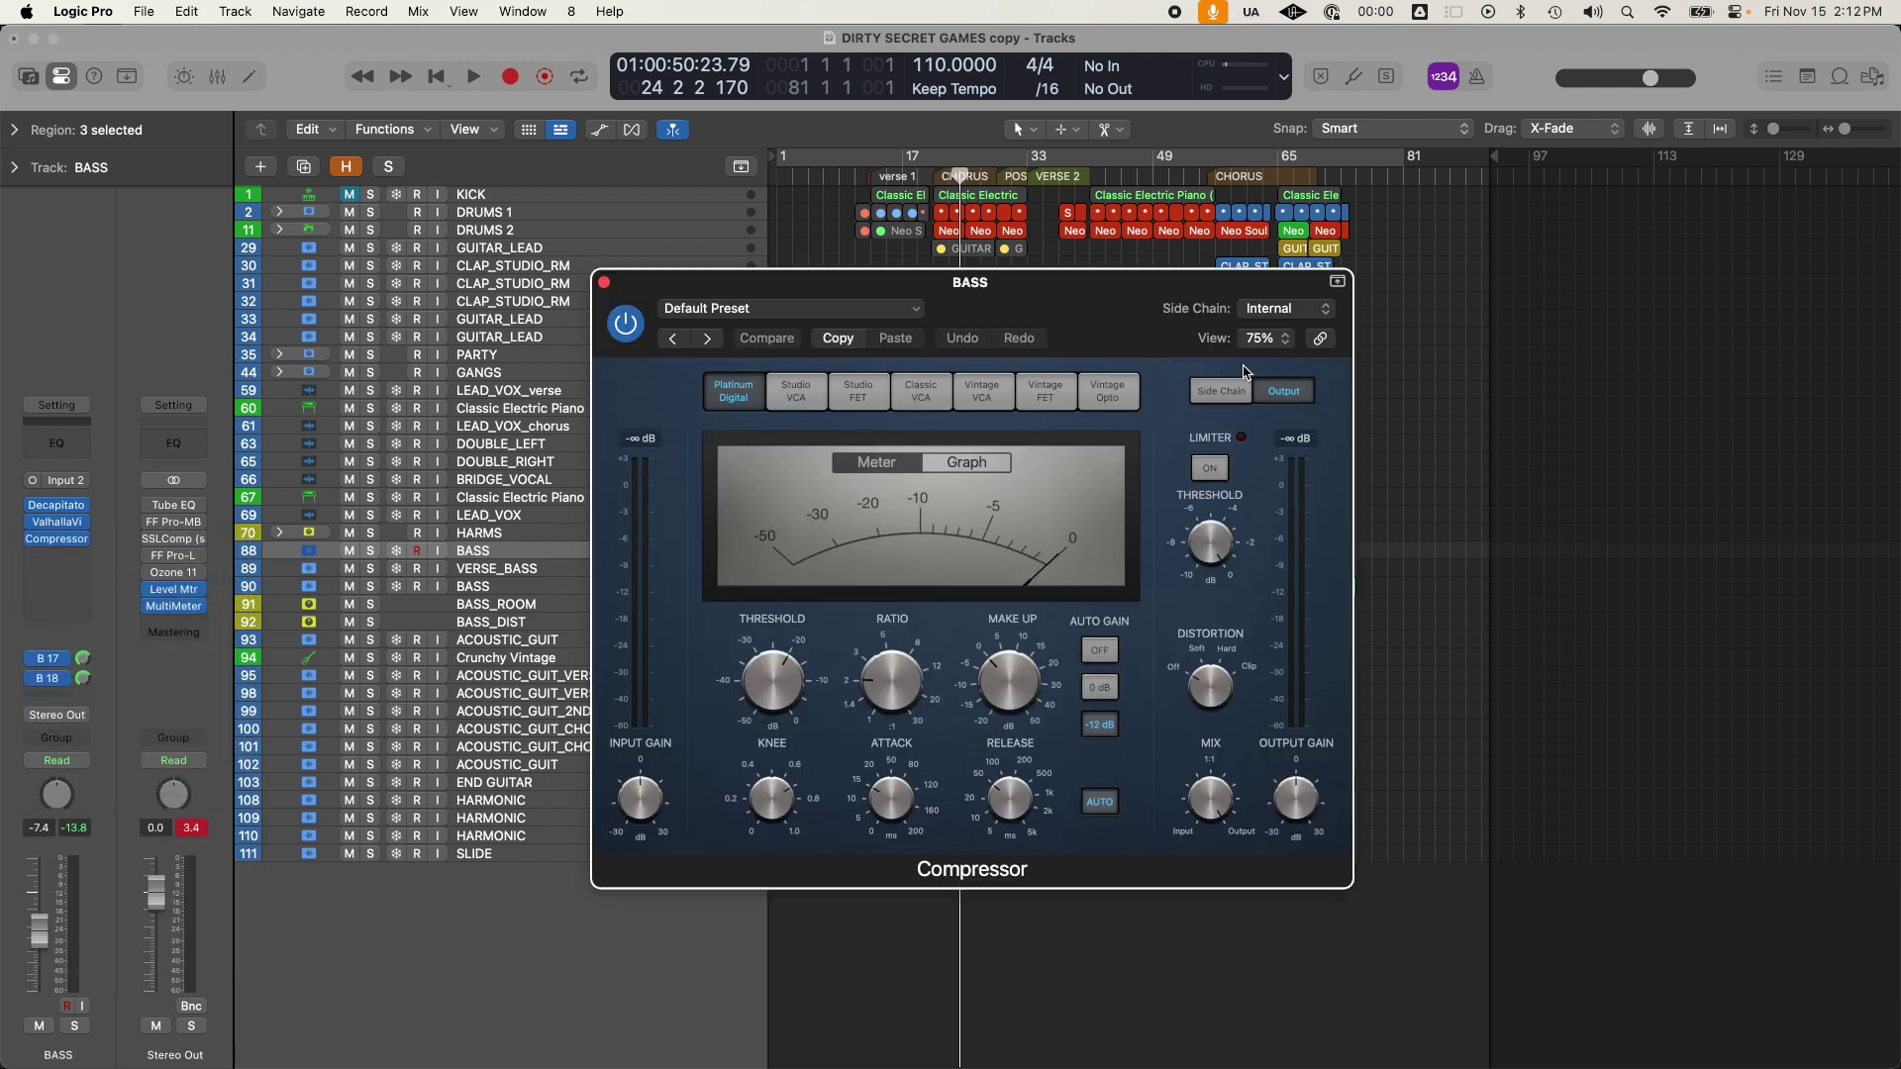
{"action": "left_click", "coordinate": [1040, 297]}
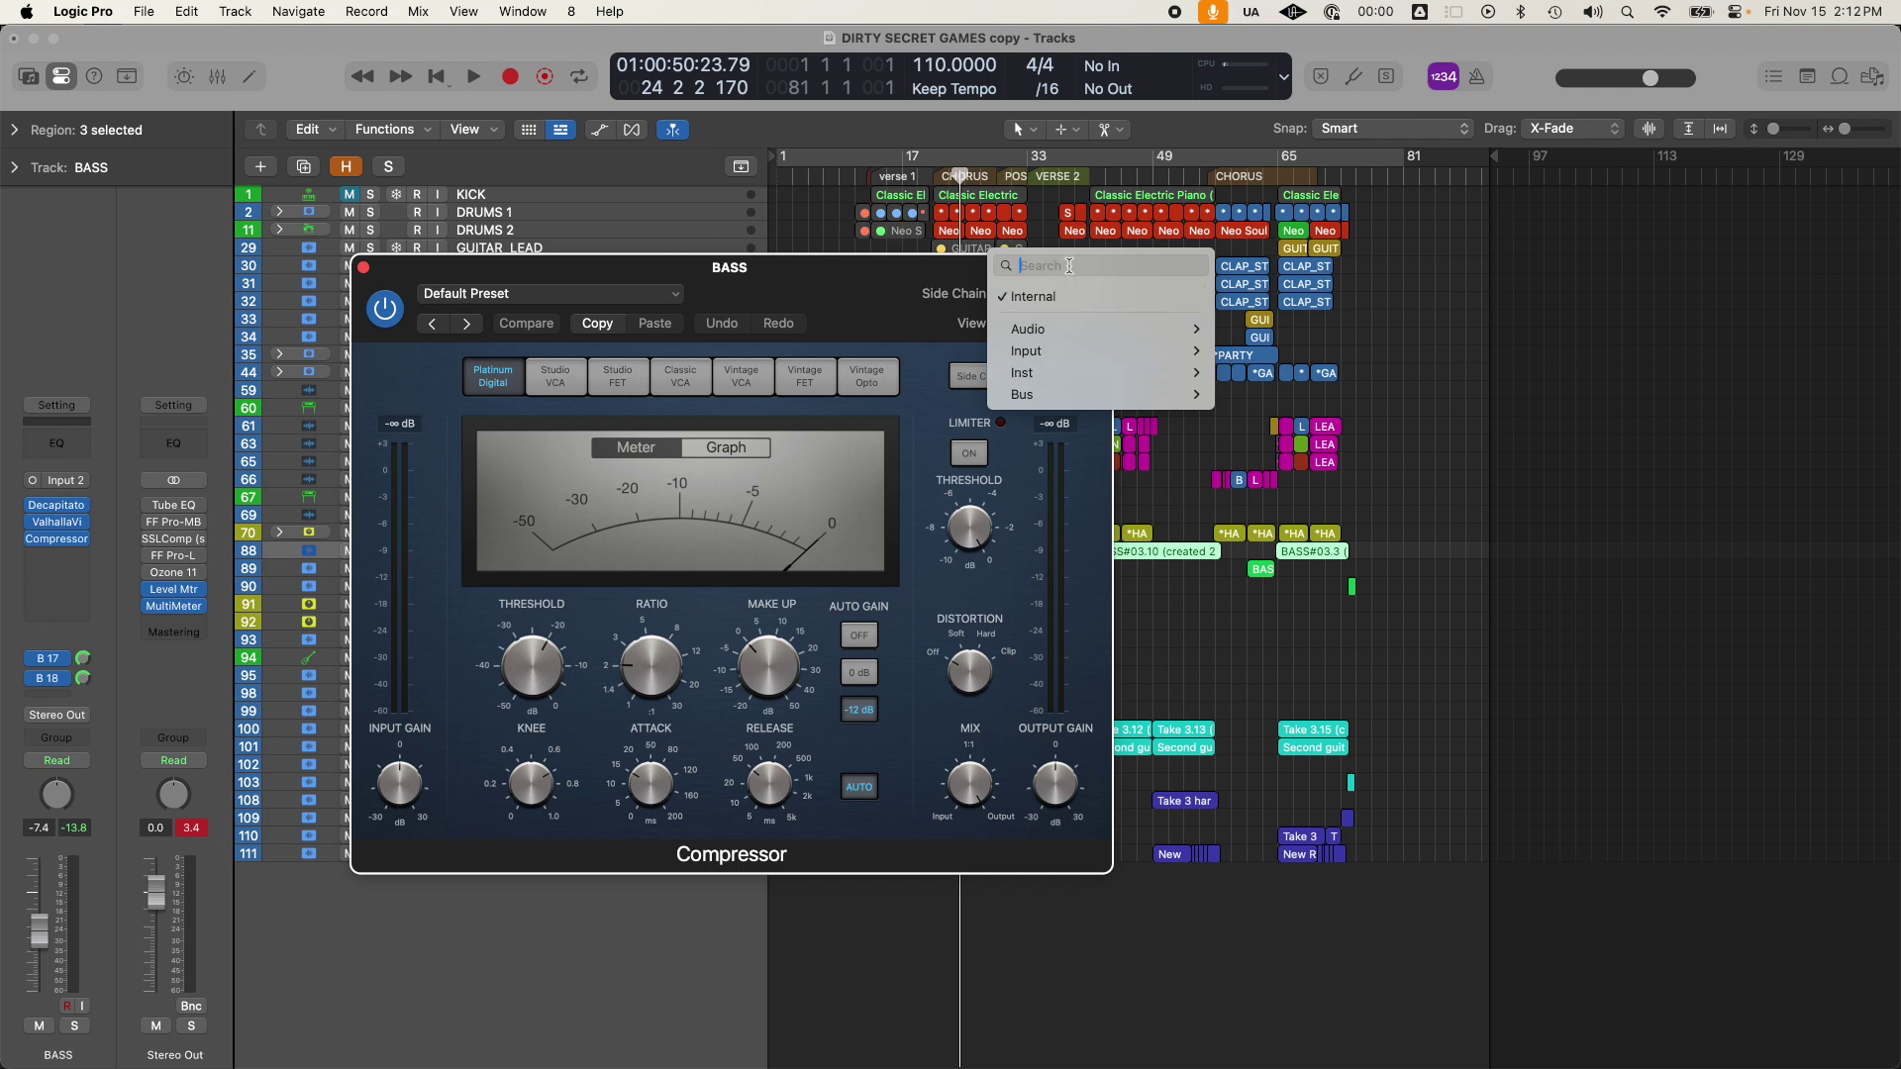
{"action": "mouse_move", "coordinate": [1069, 374]}
{"action": "type", "text": "ki"}
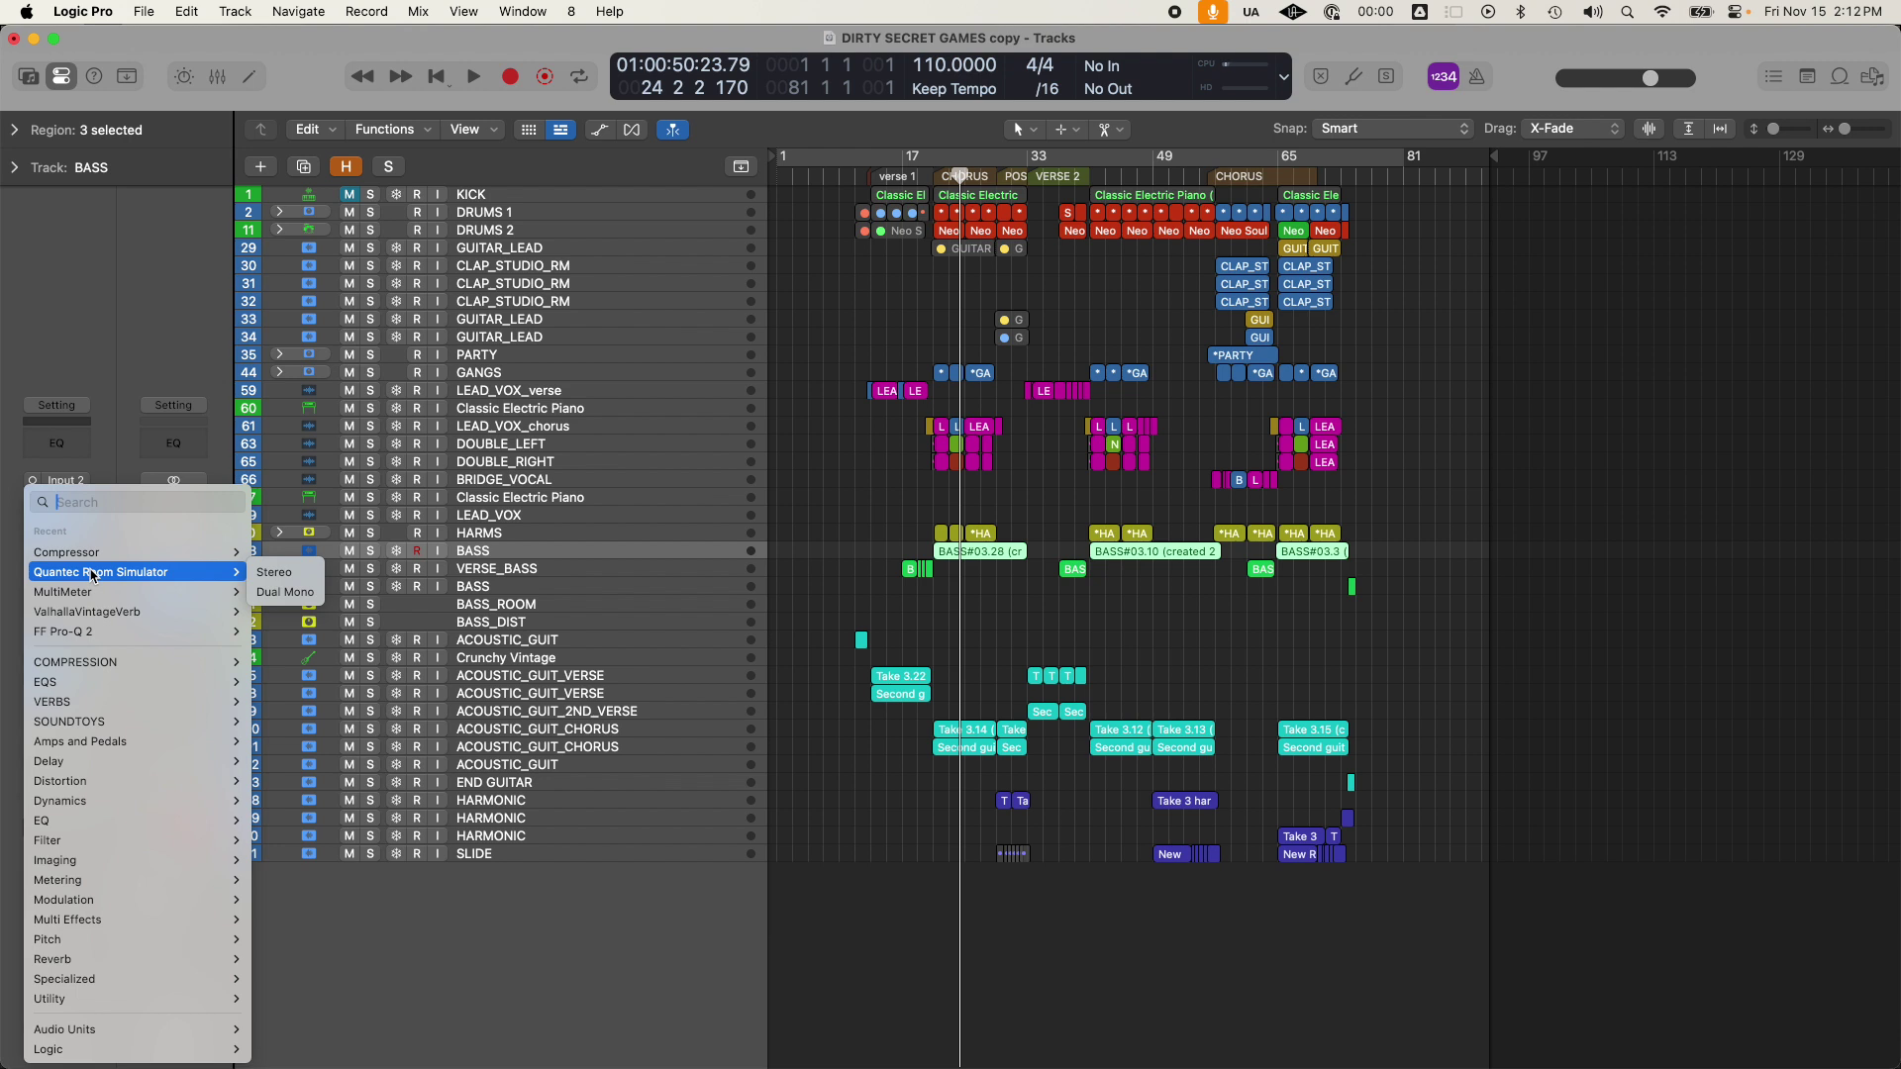
Insert the stereo Quantec Room Simulator from the Reverb category on the BASS track.
{"action": "type", "text": "quan"}
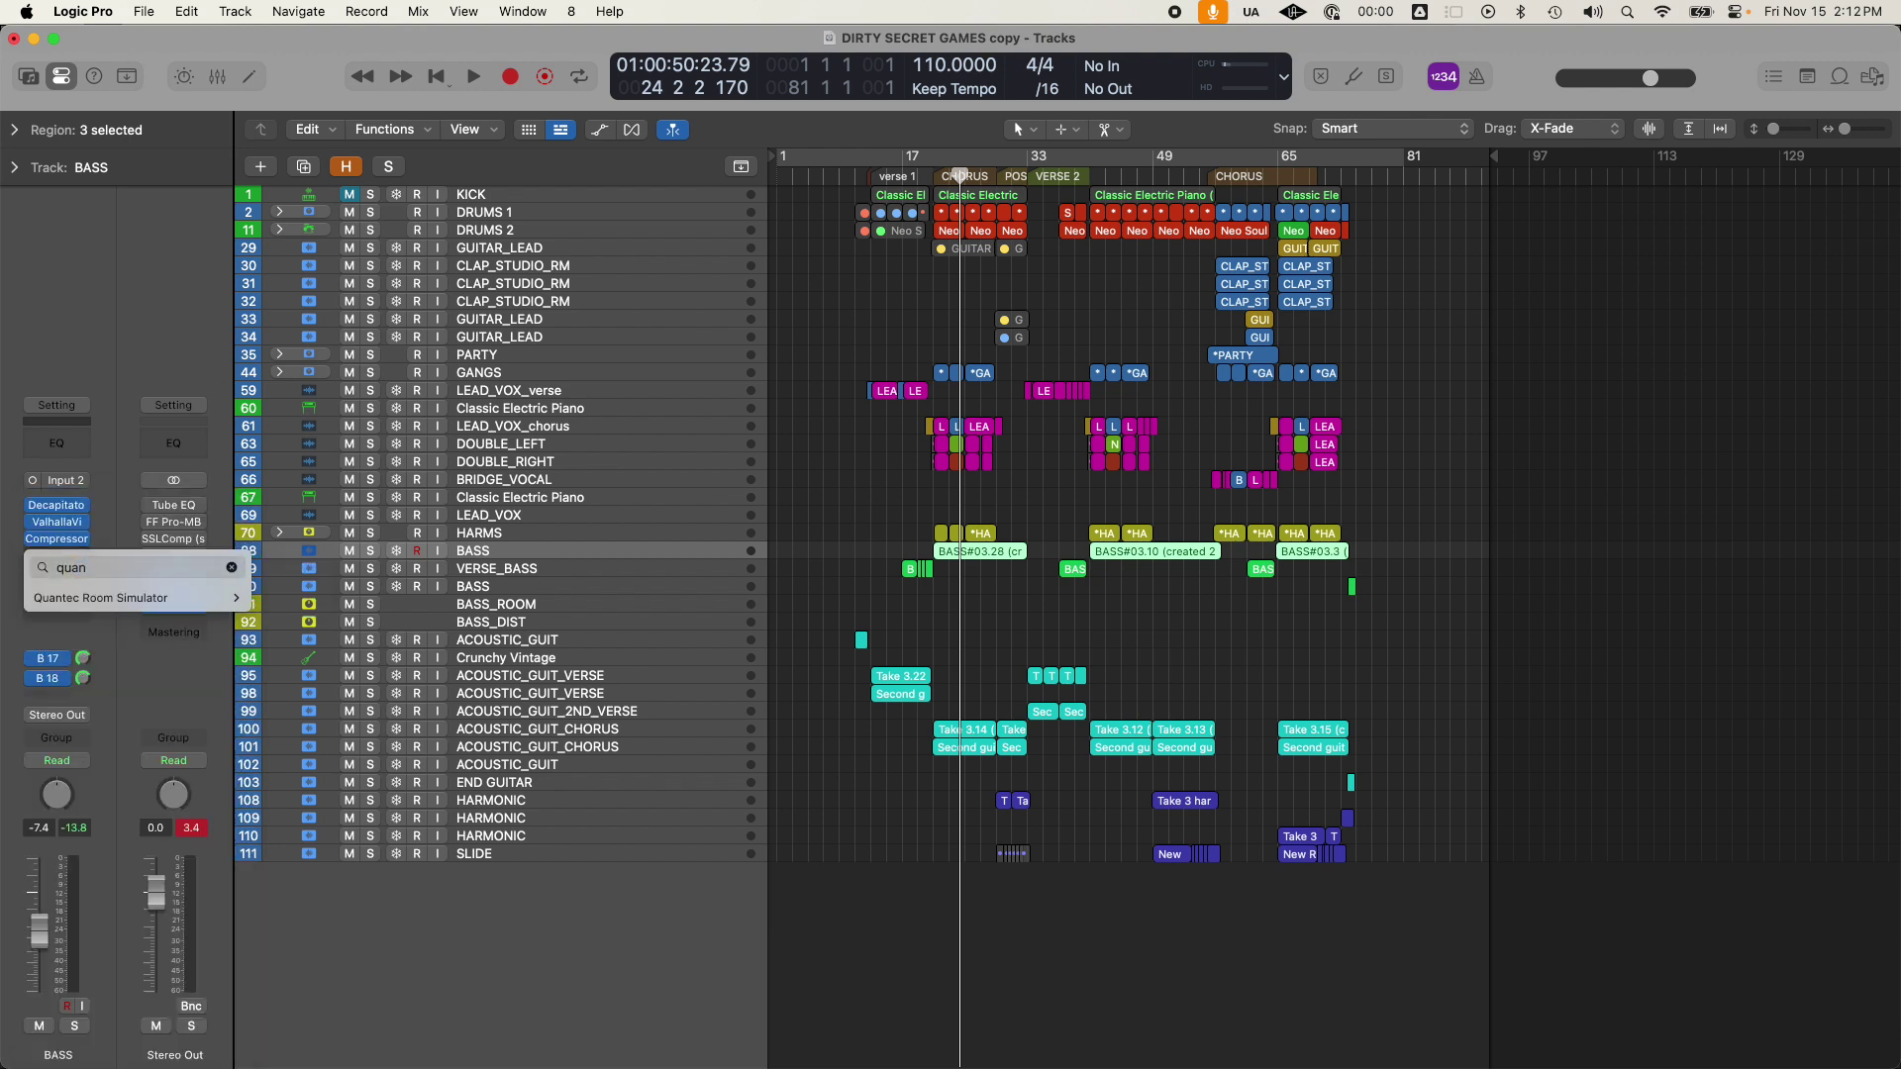
{"action": "left_click", "coordinate": [231, 568]}
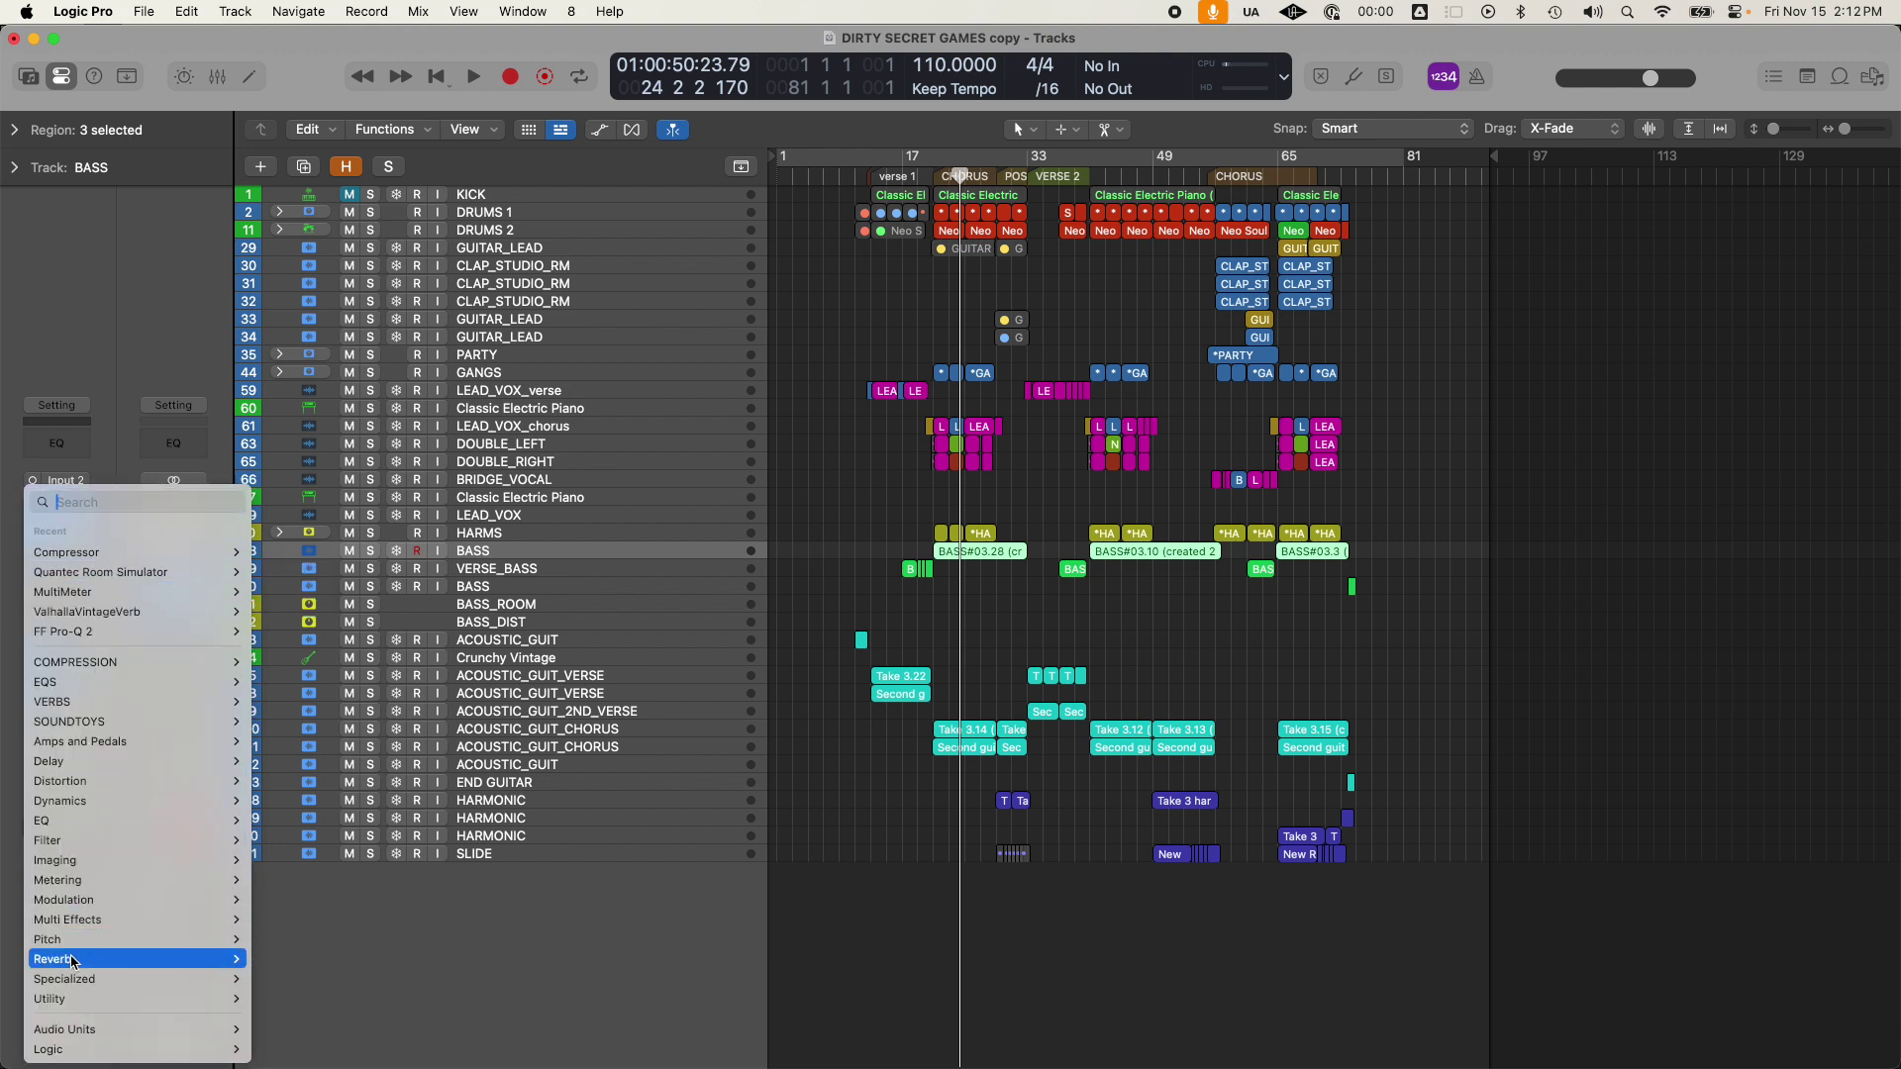
{"action": "mouse_move", "coordinate": [73, 961]}
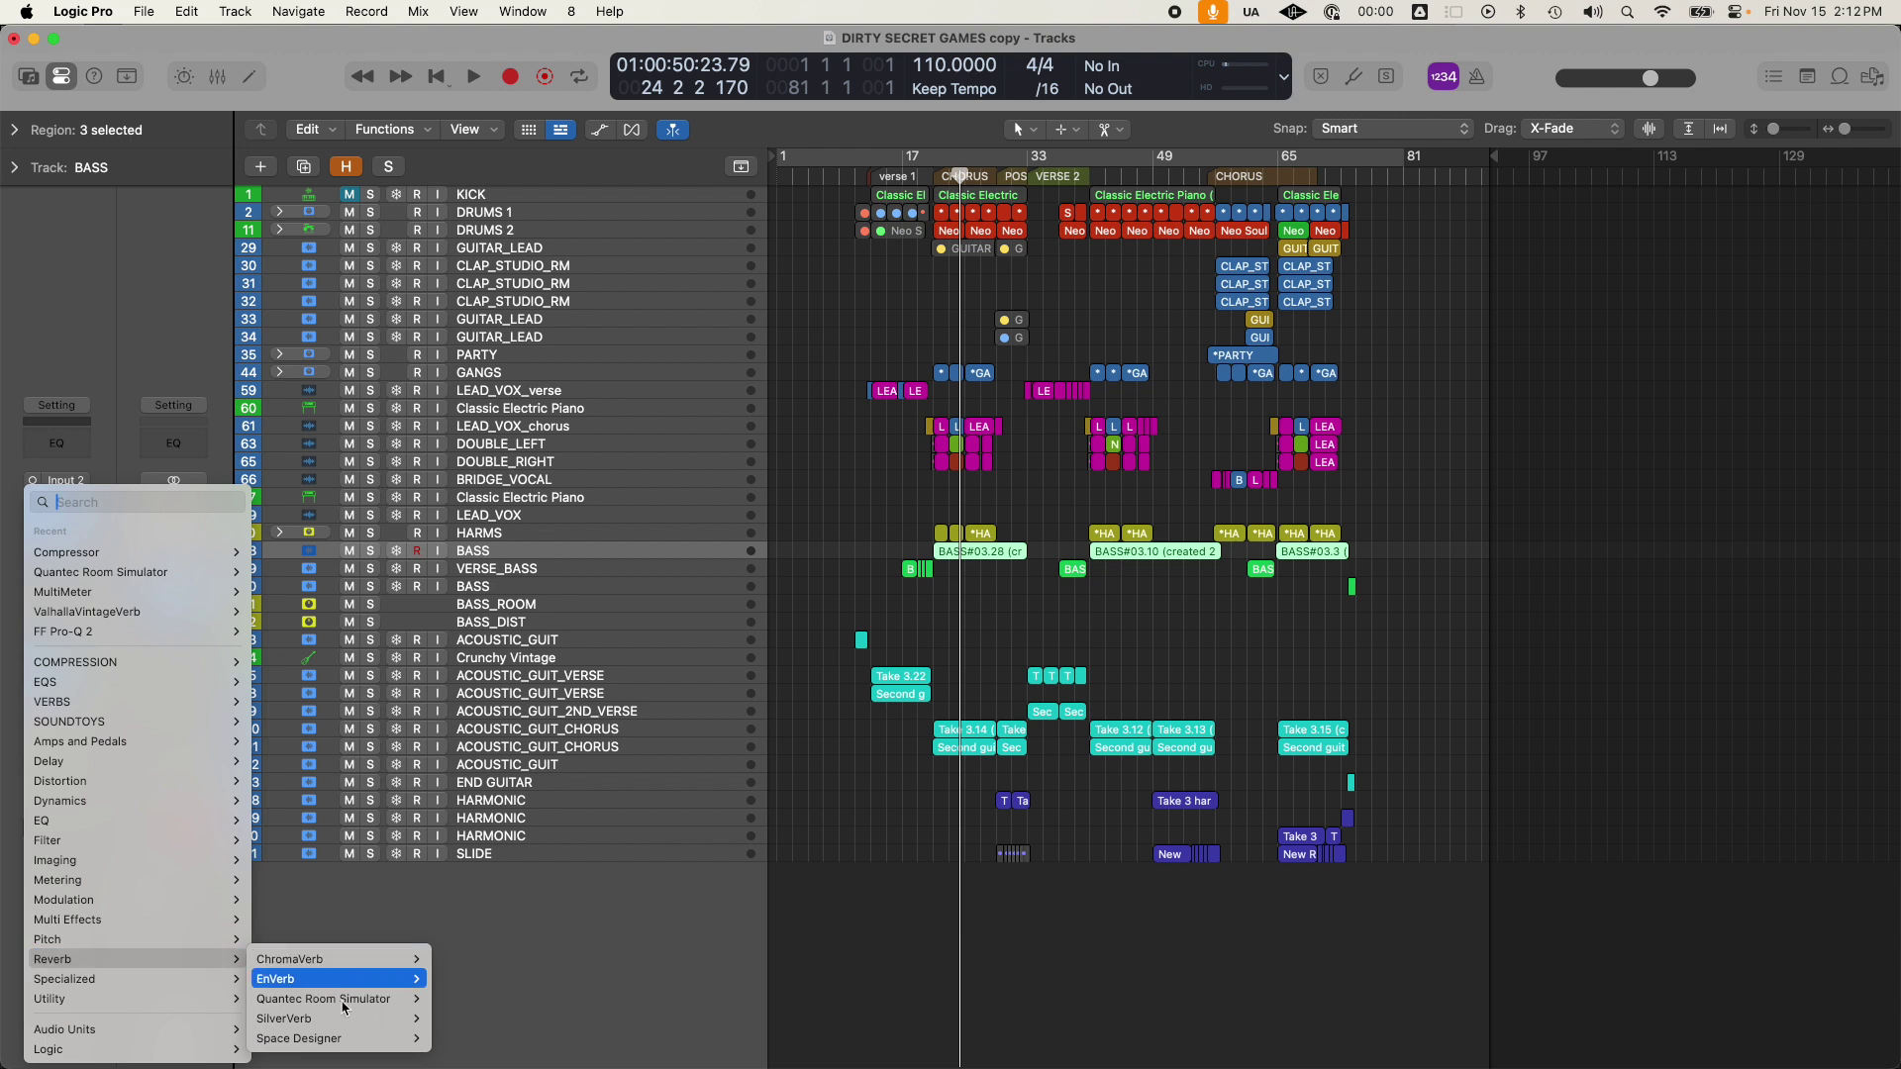
{"action": "mouse_move", "coordinate": [337, 998]}
{"action": "left_click", "coordinate": [465, 1000]}
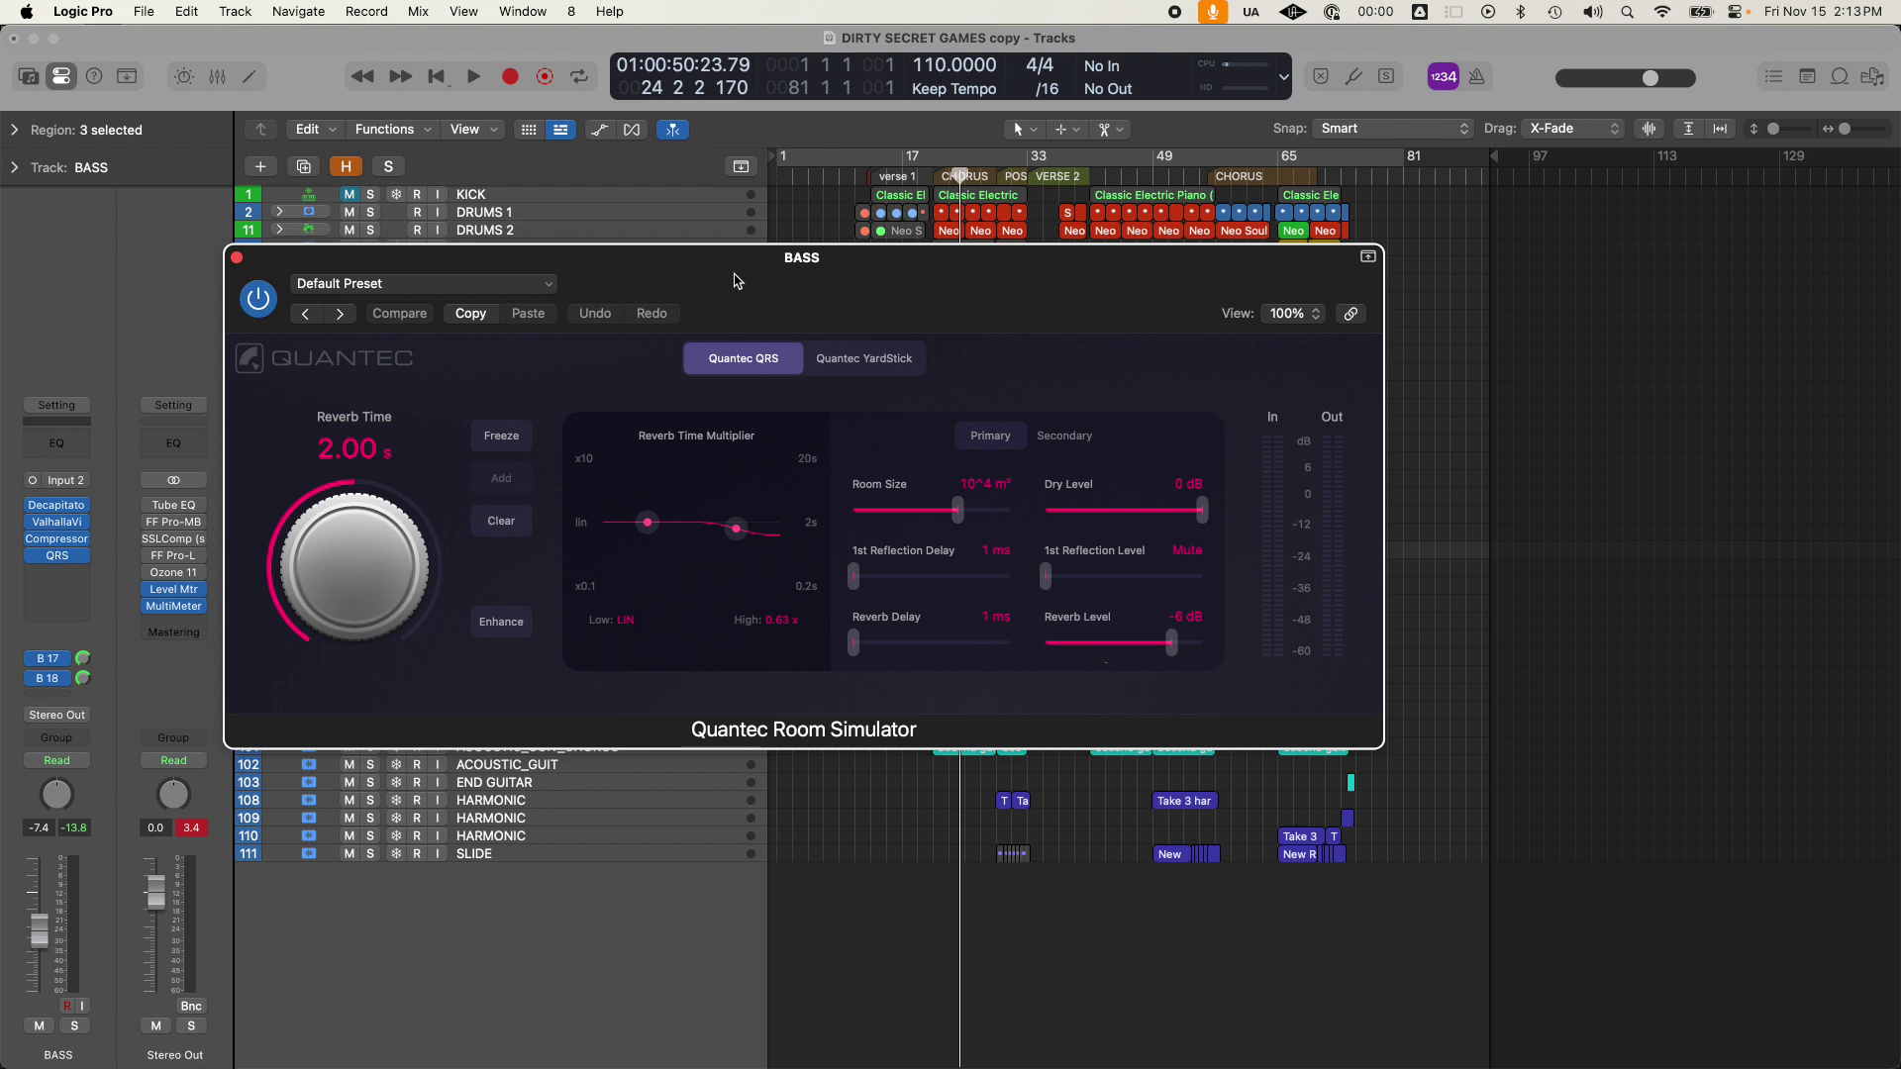
Browse the reverb's presets without changing them, close its window, and solo LEAD_VOX_chorus.
{"action": "left_click", "coordinate": [467, 289]}
{"action": "mouse_move", "coordinate": [433, 696]}
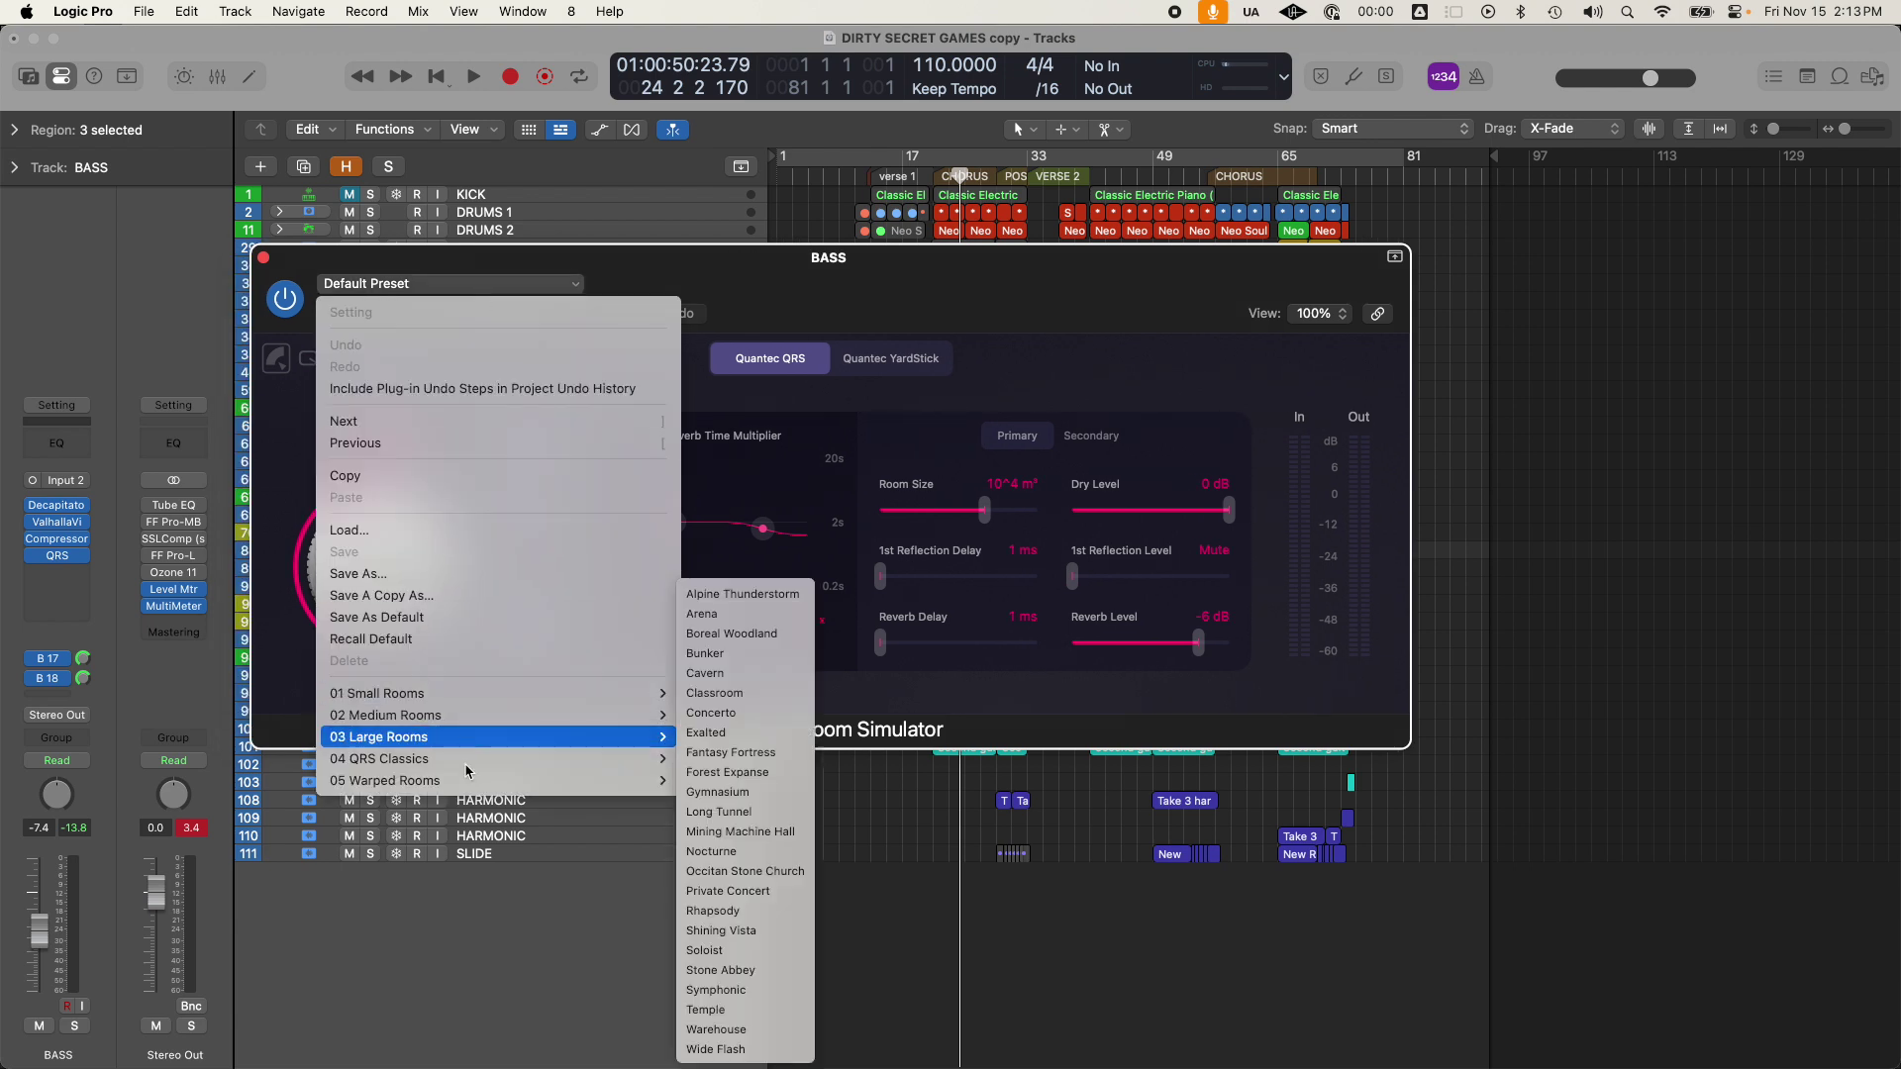
{"action": "left_click", "coordinate": [908, 289]}
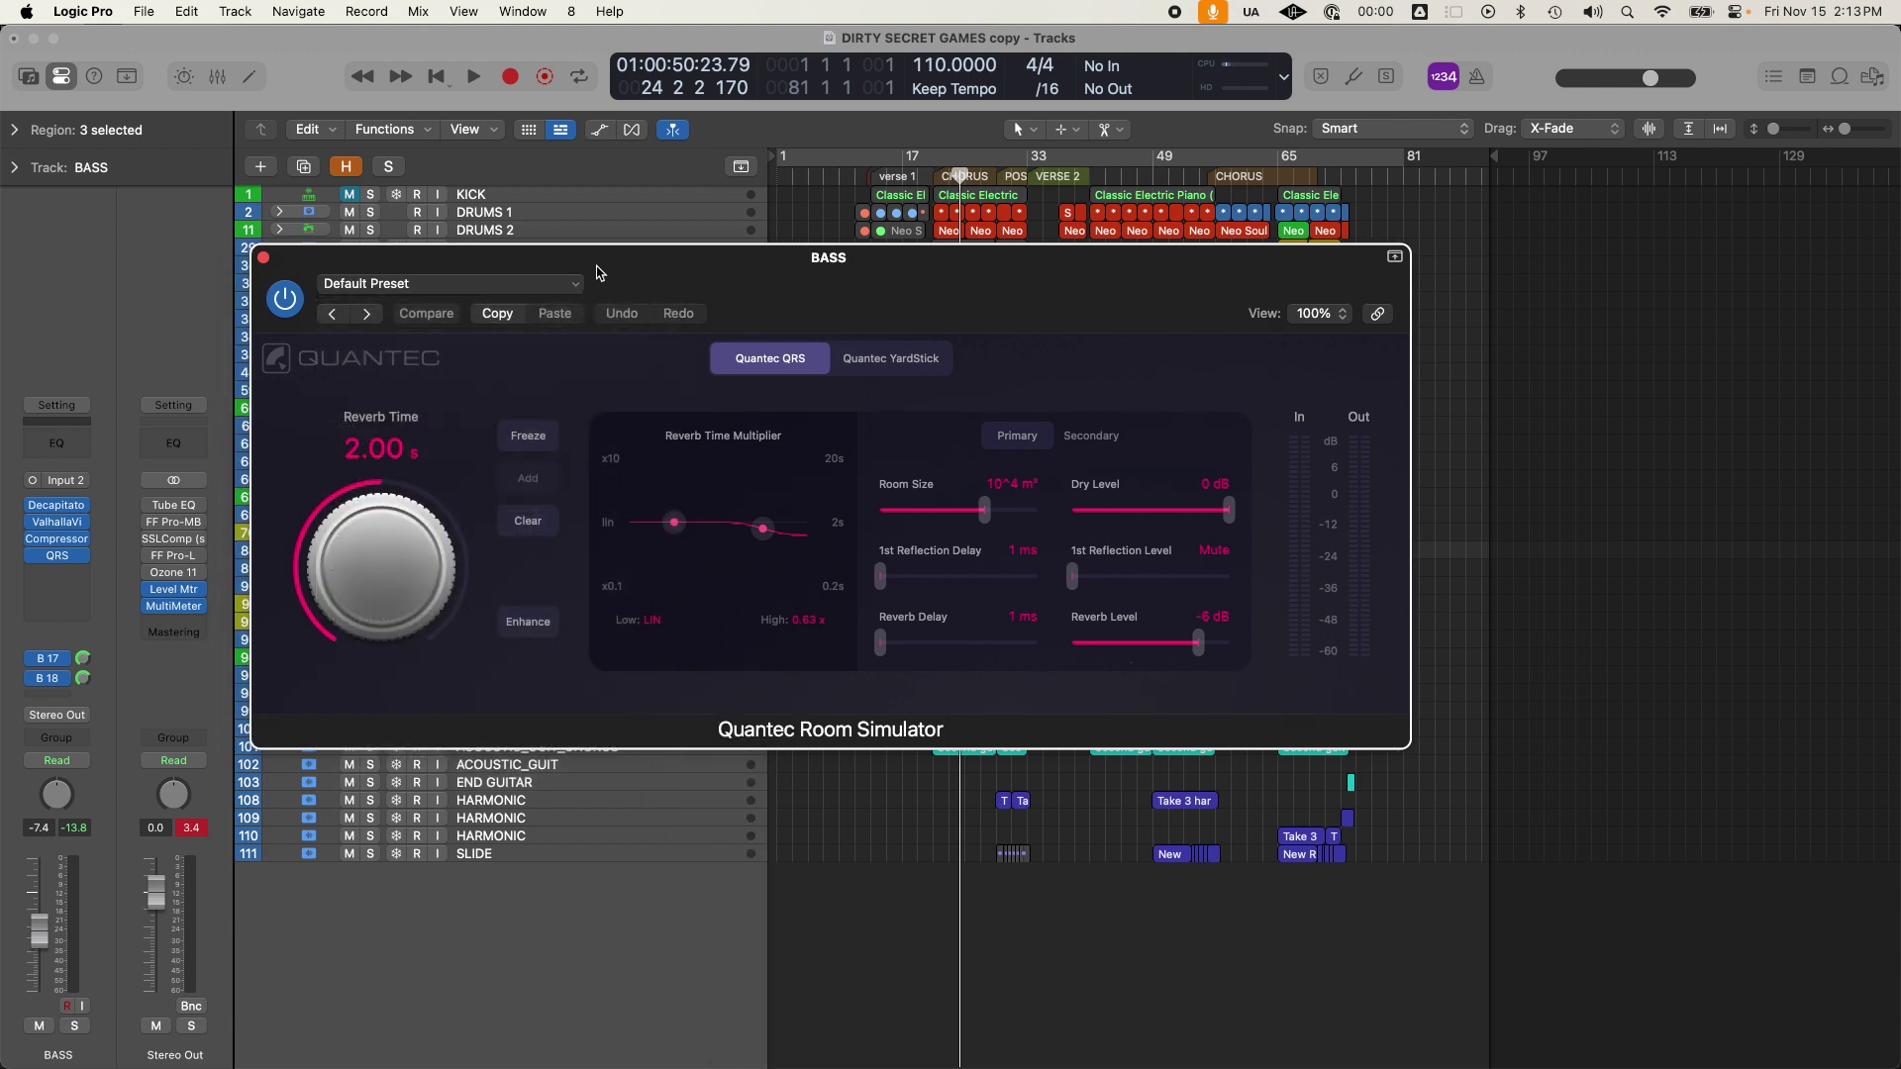
{"action": "left_click", "coordinate": [264, 258]}
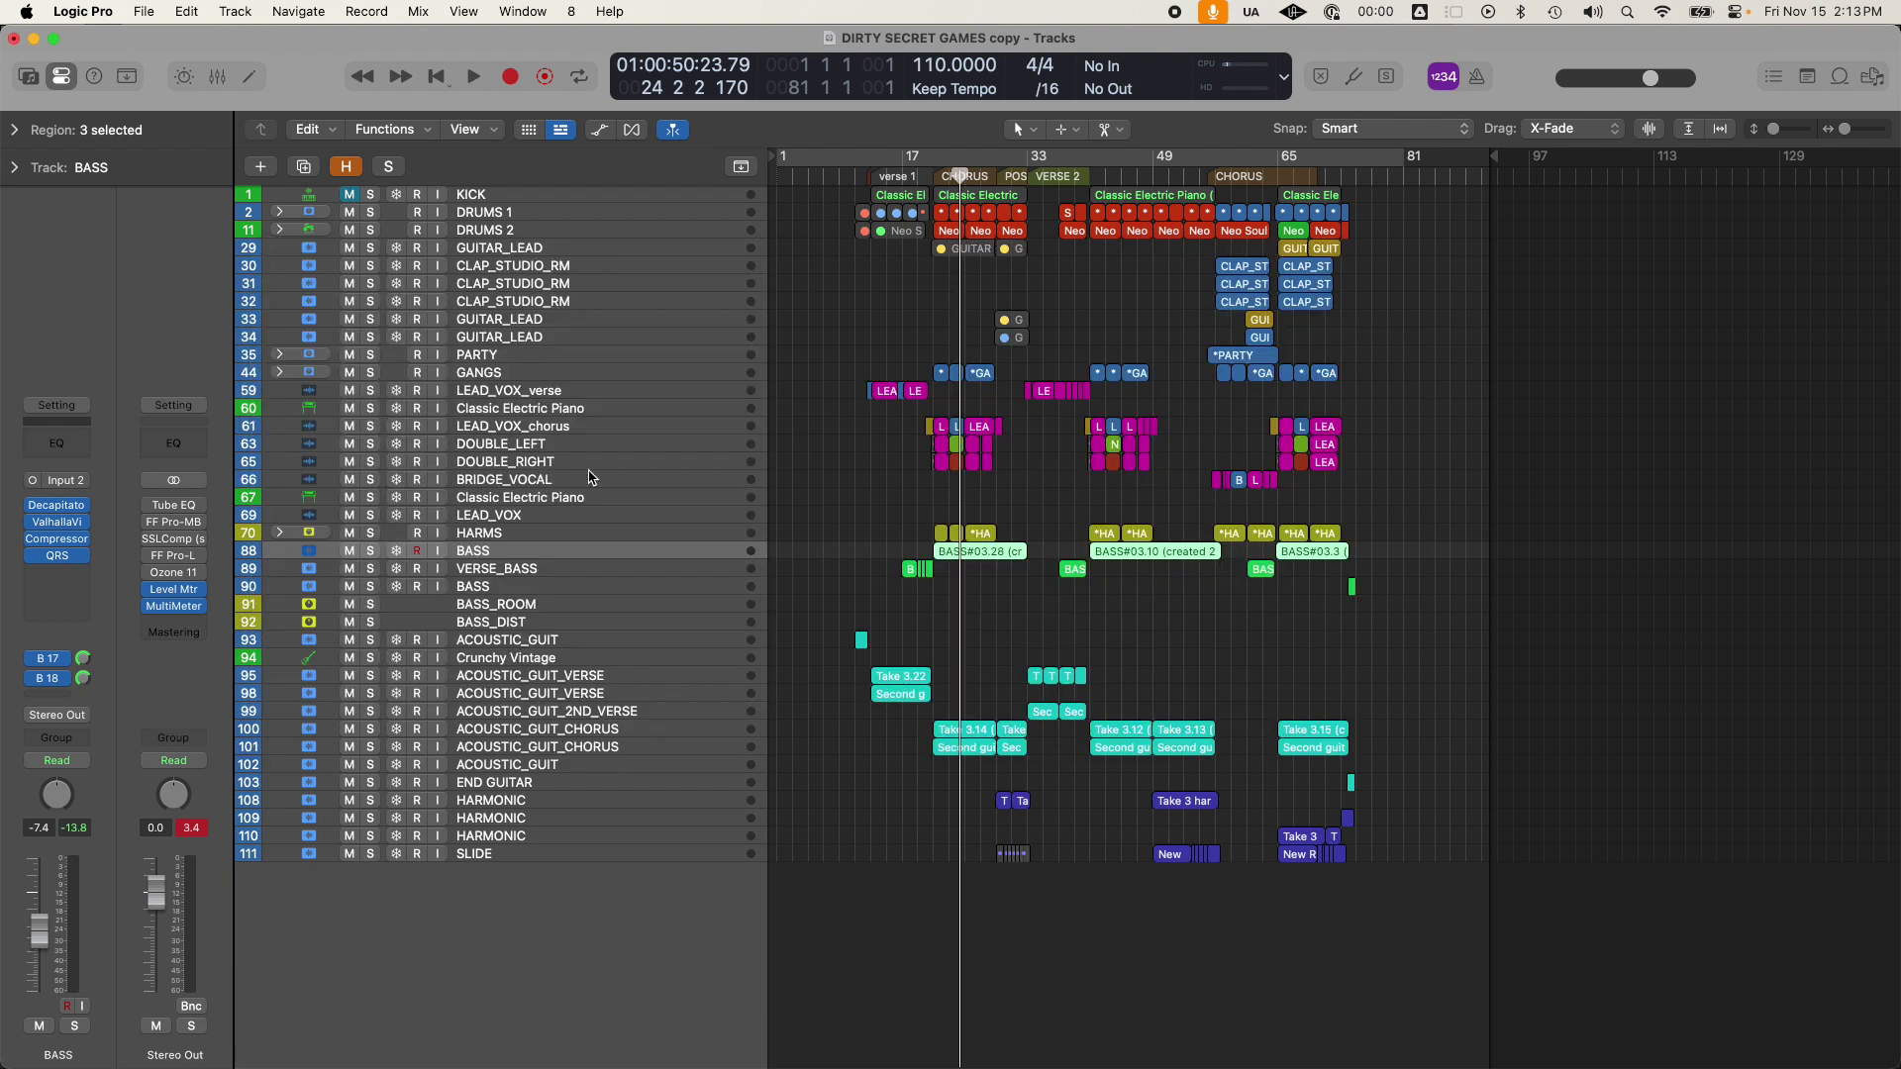
{"action": "left_click", "coordinate": [372, 428]}
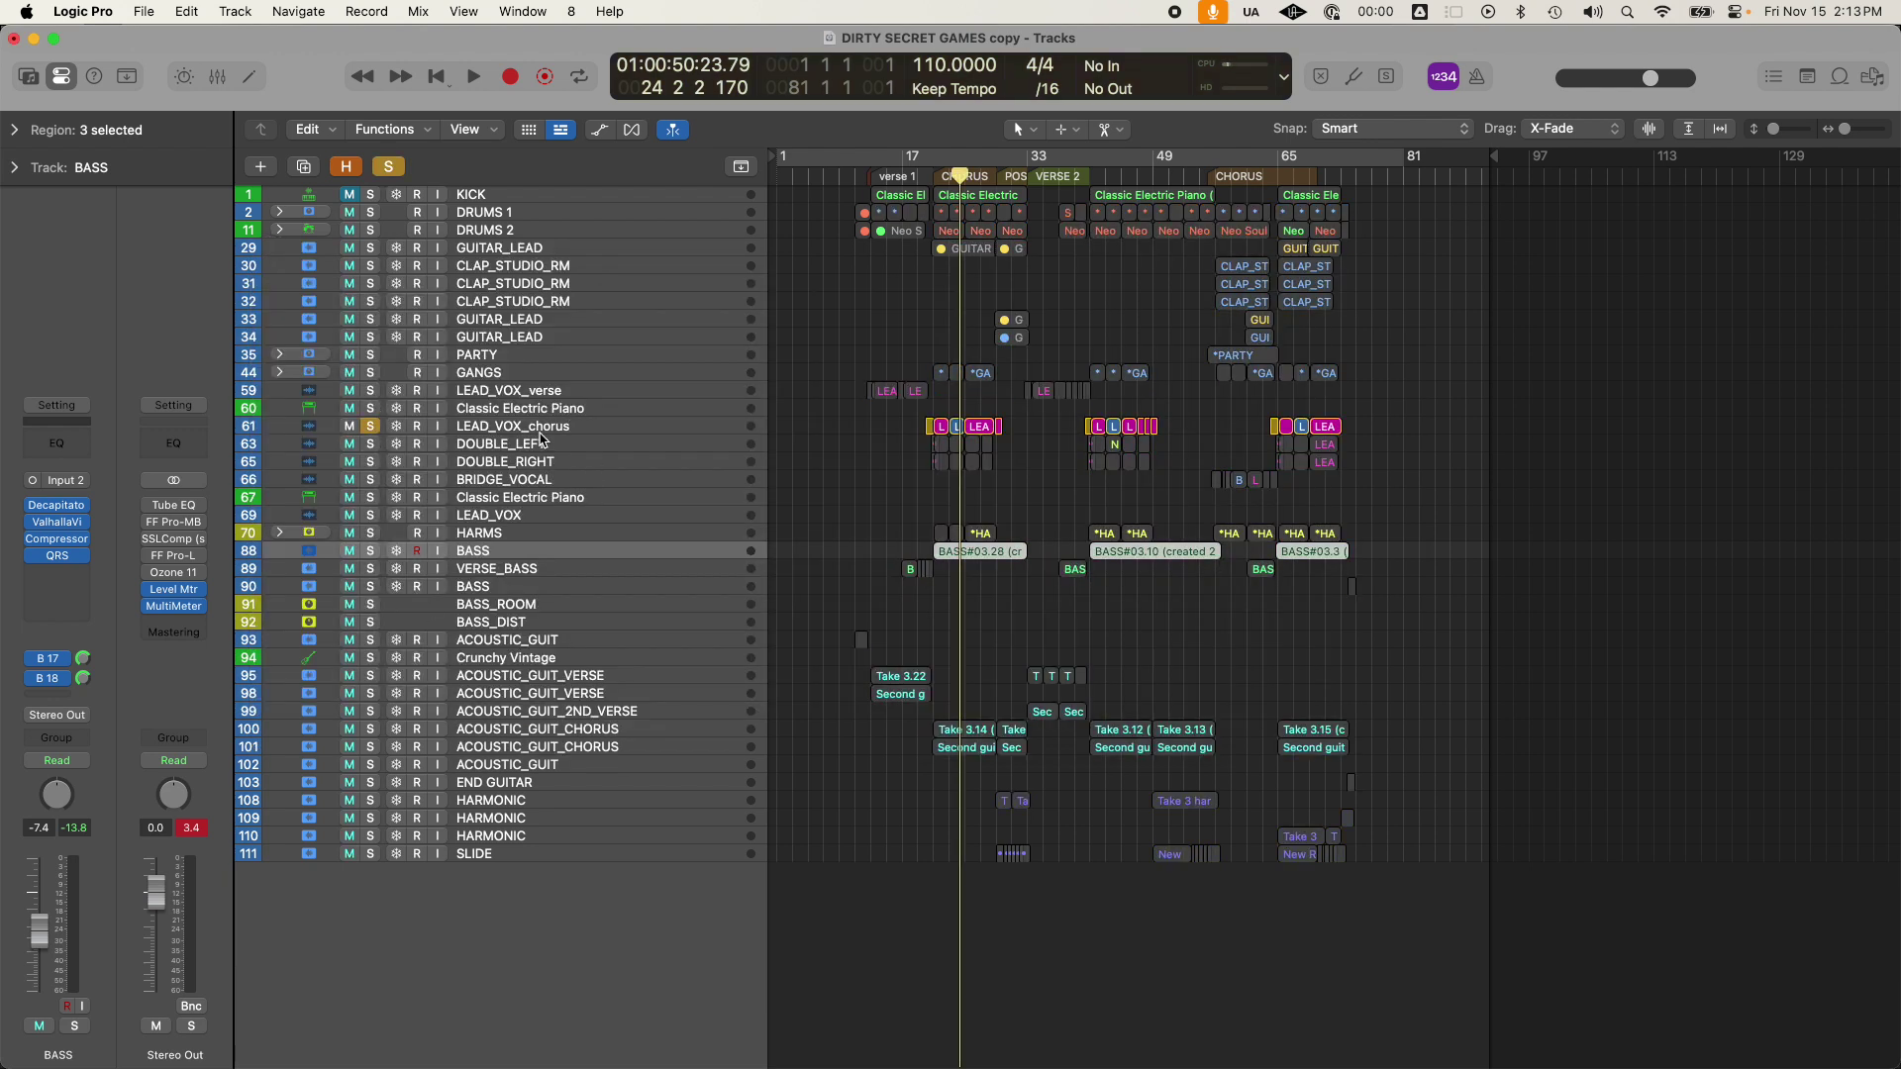
Put a Quantec Room Simulator on LEAD_VOX_chorus and play the song to hear it.
{"action": "left_click", "coordinate": [560, 433]}
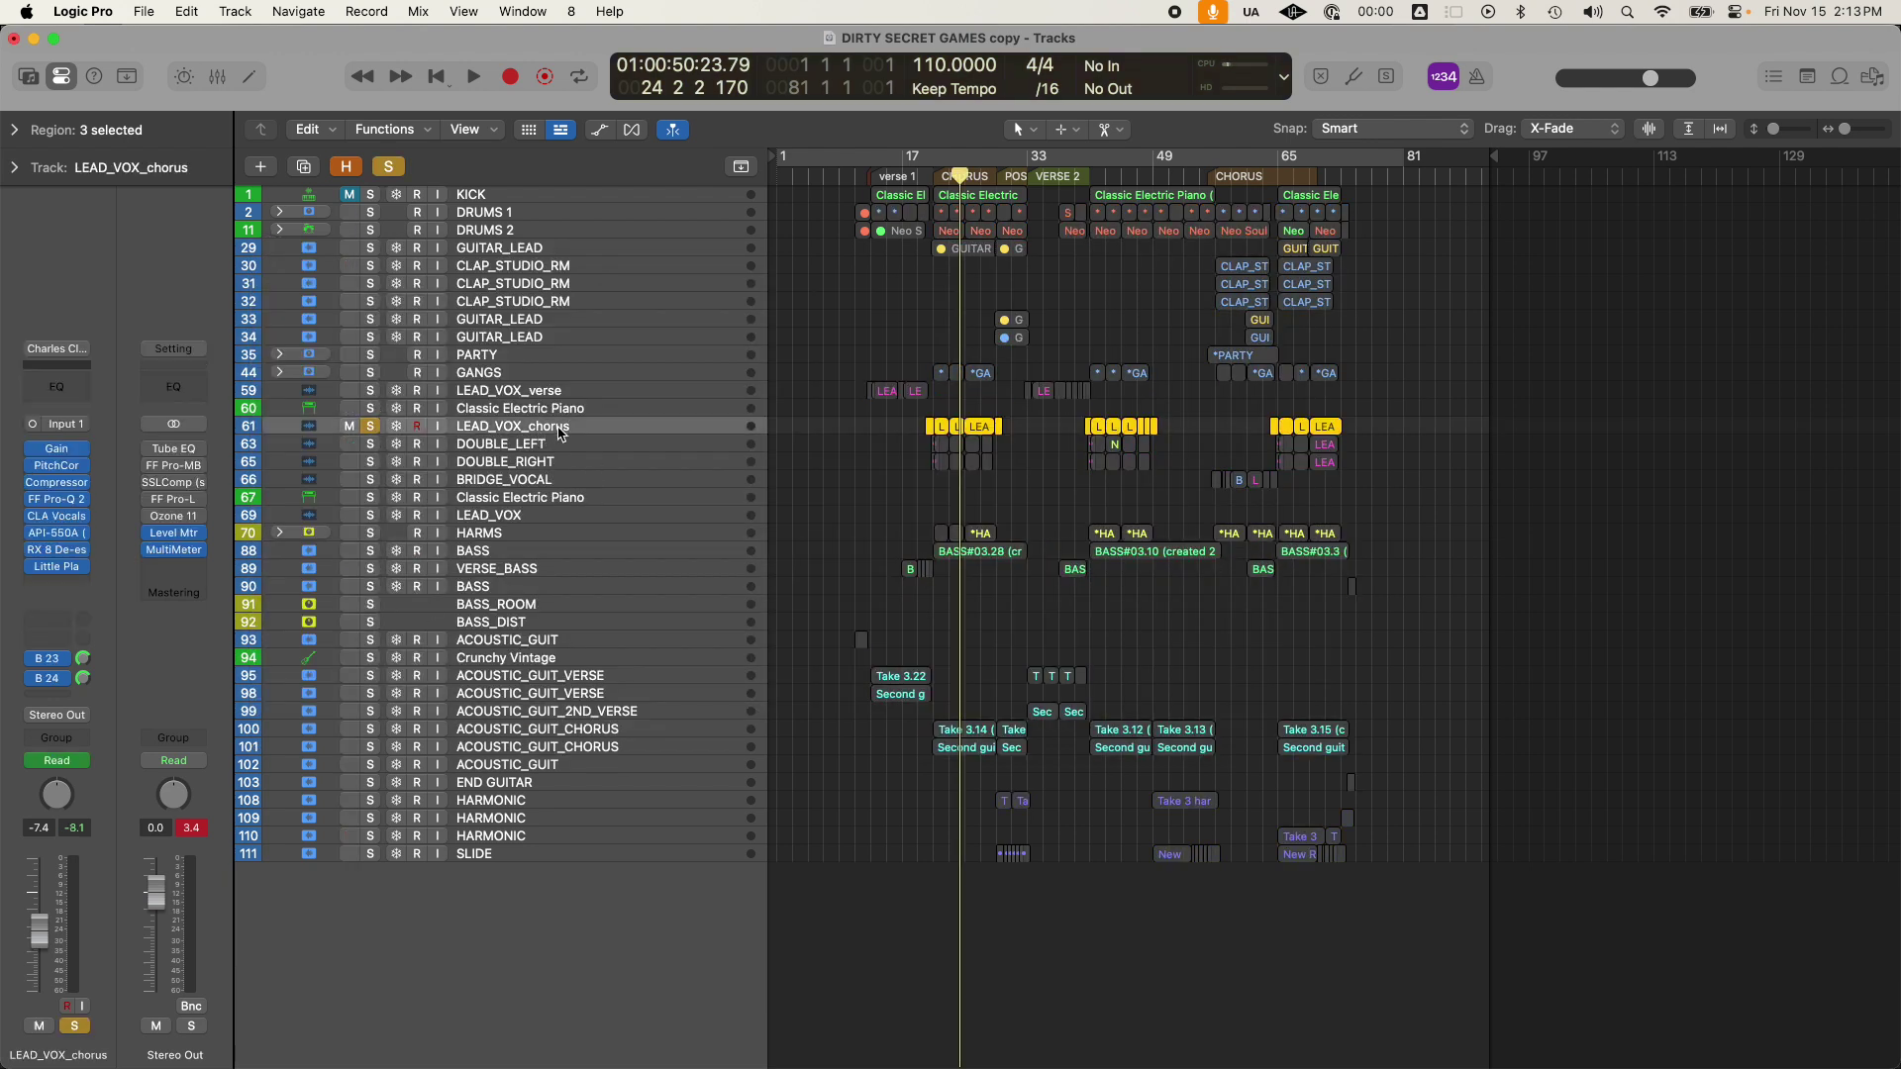
{"action": "left_click", "coordinate": [71, 585]}
{"action": "left_click", "coordinate": [75, 589]}
{"action": "key", "text": "space"}
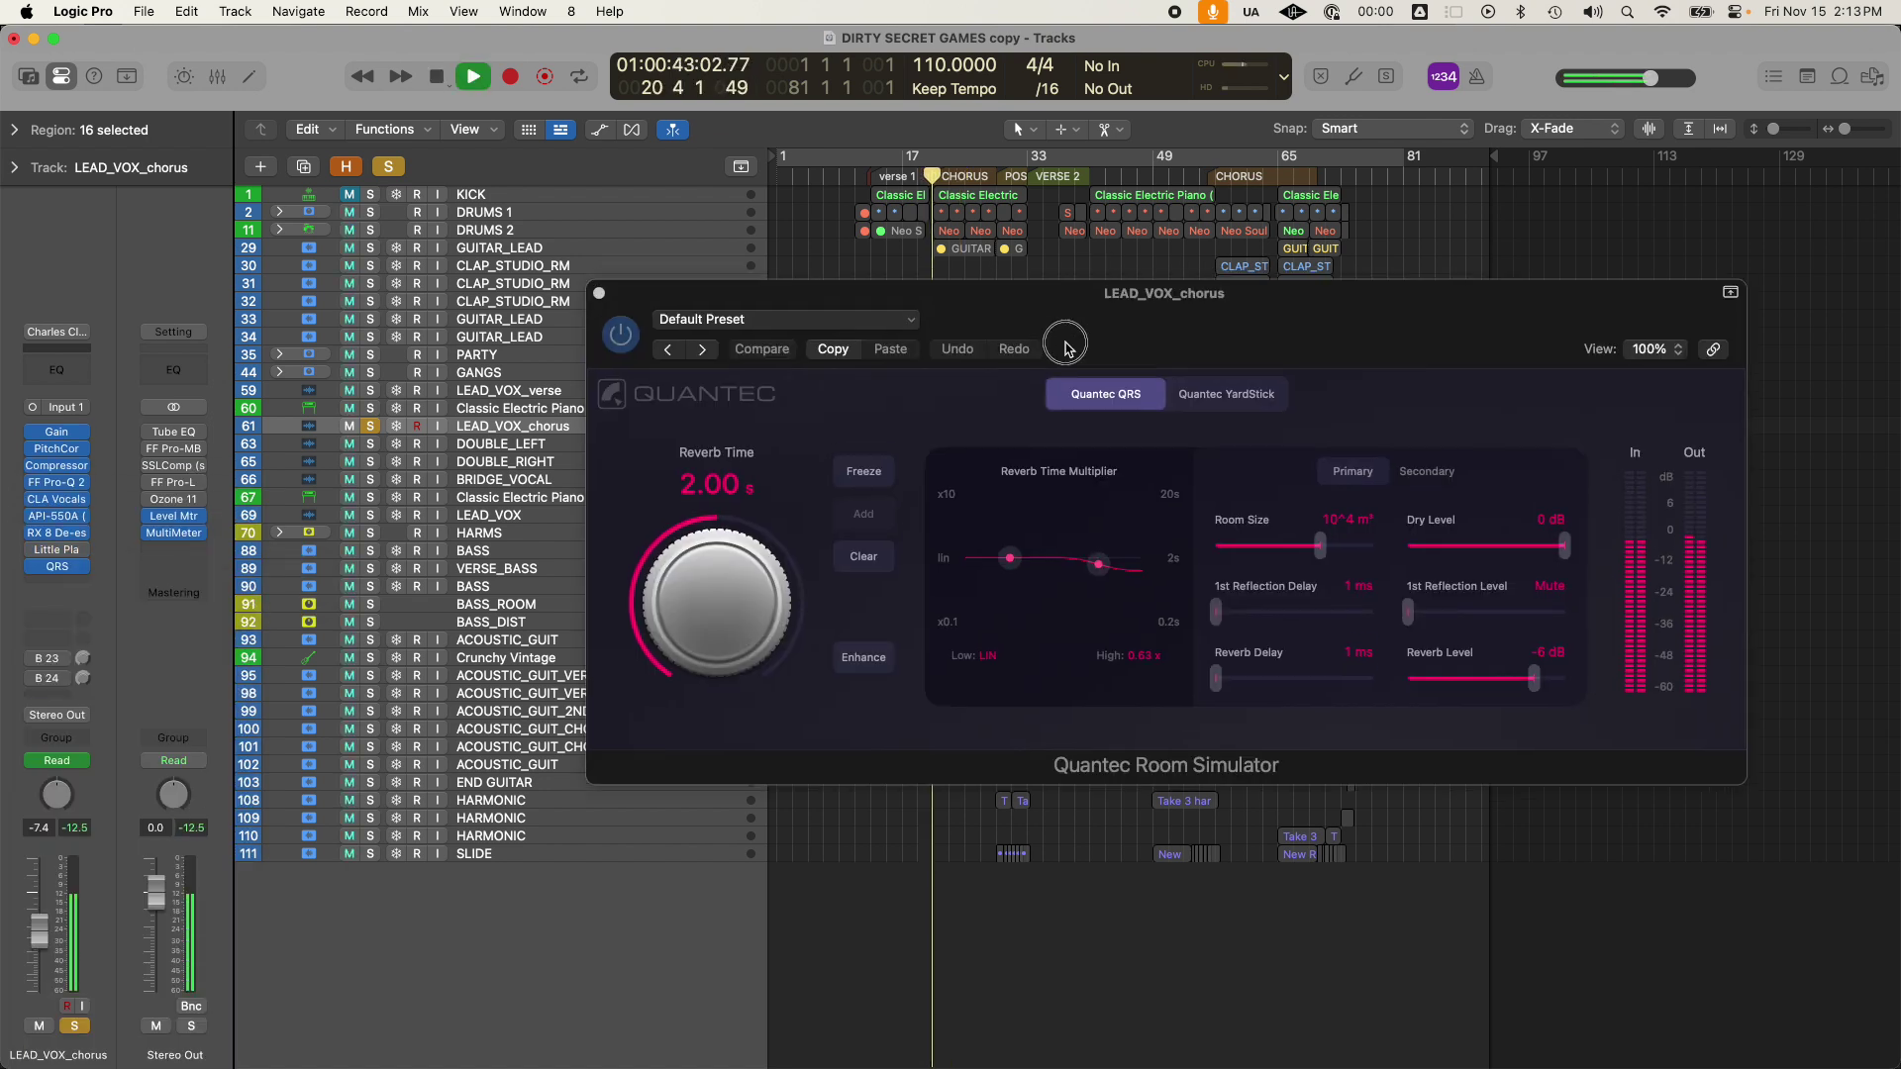
{"action": "left_click_drag", "start_coordinate": [1066, 347], "coordinate": [990, 497]}
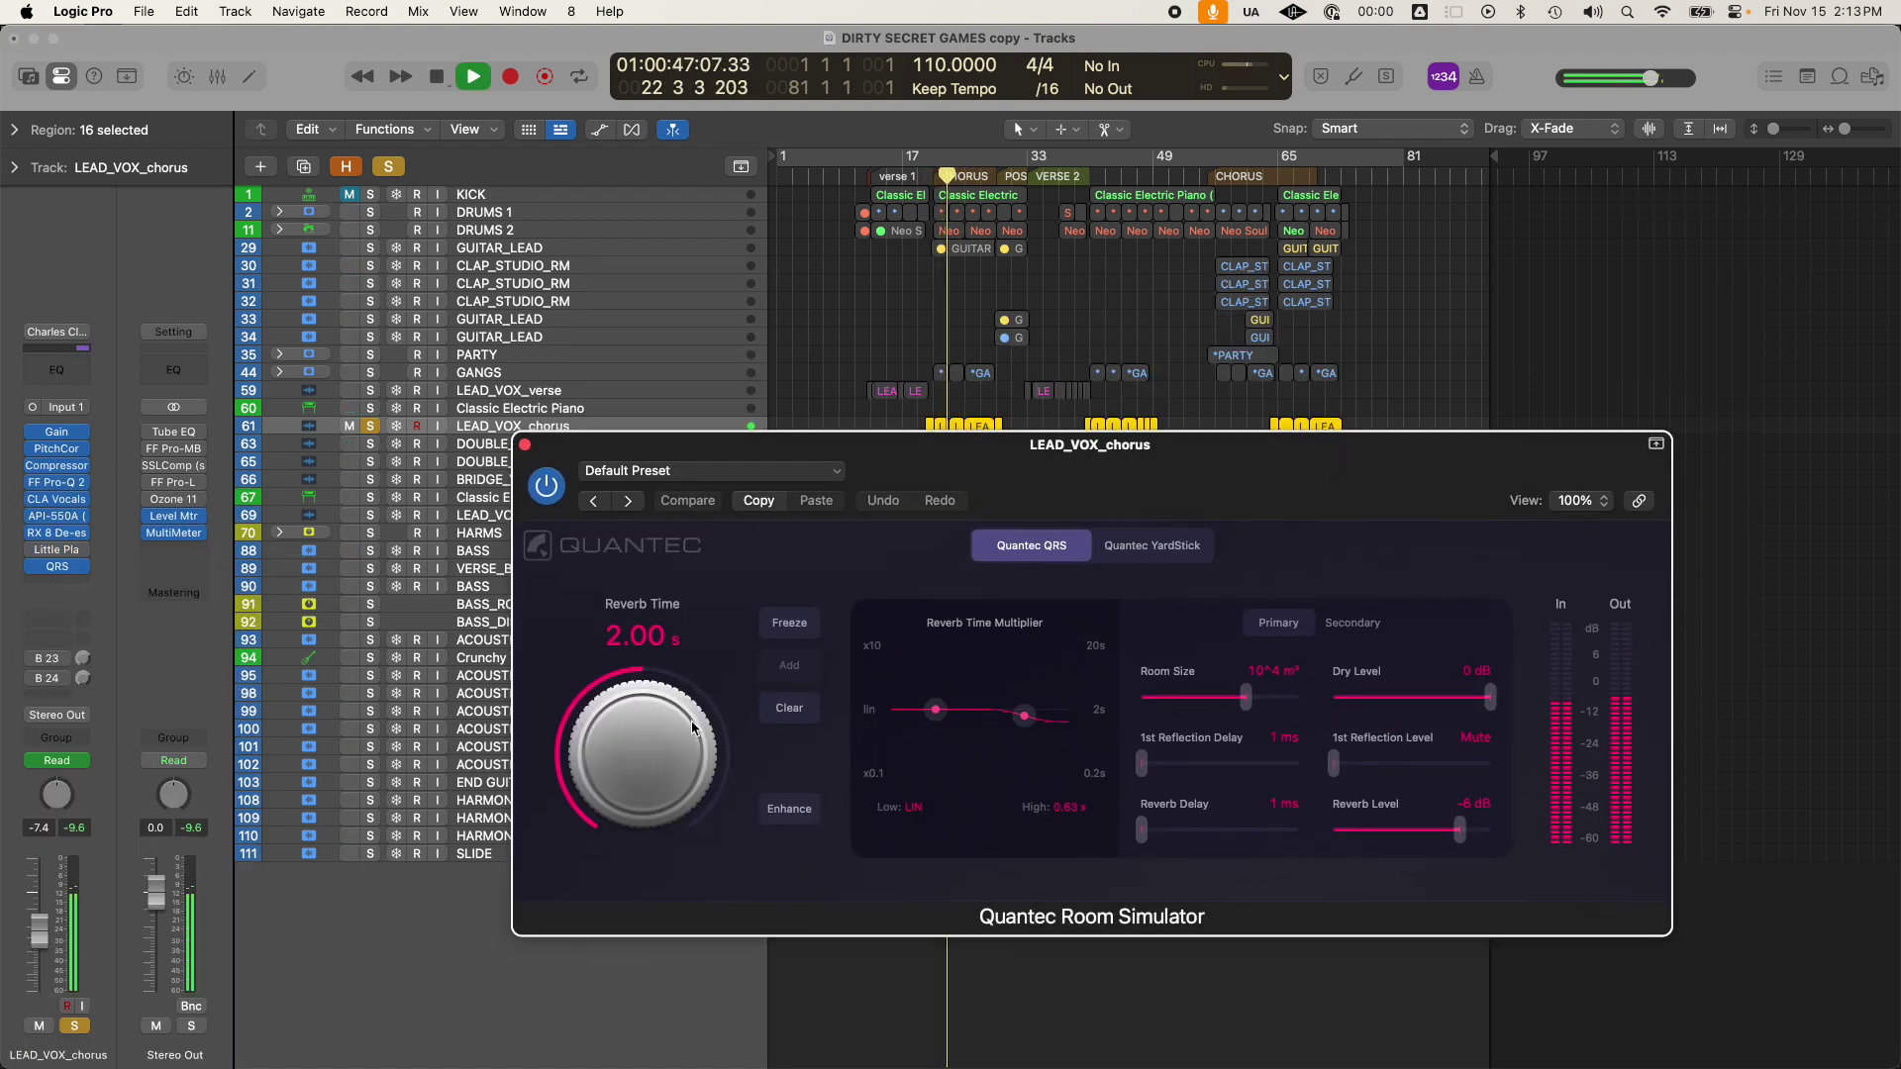
{"action": "key", "text": "space"}
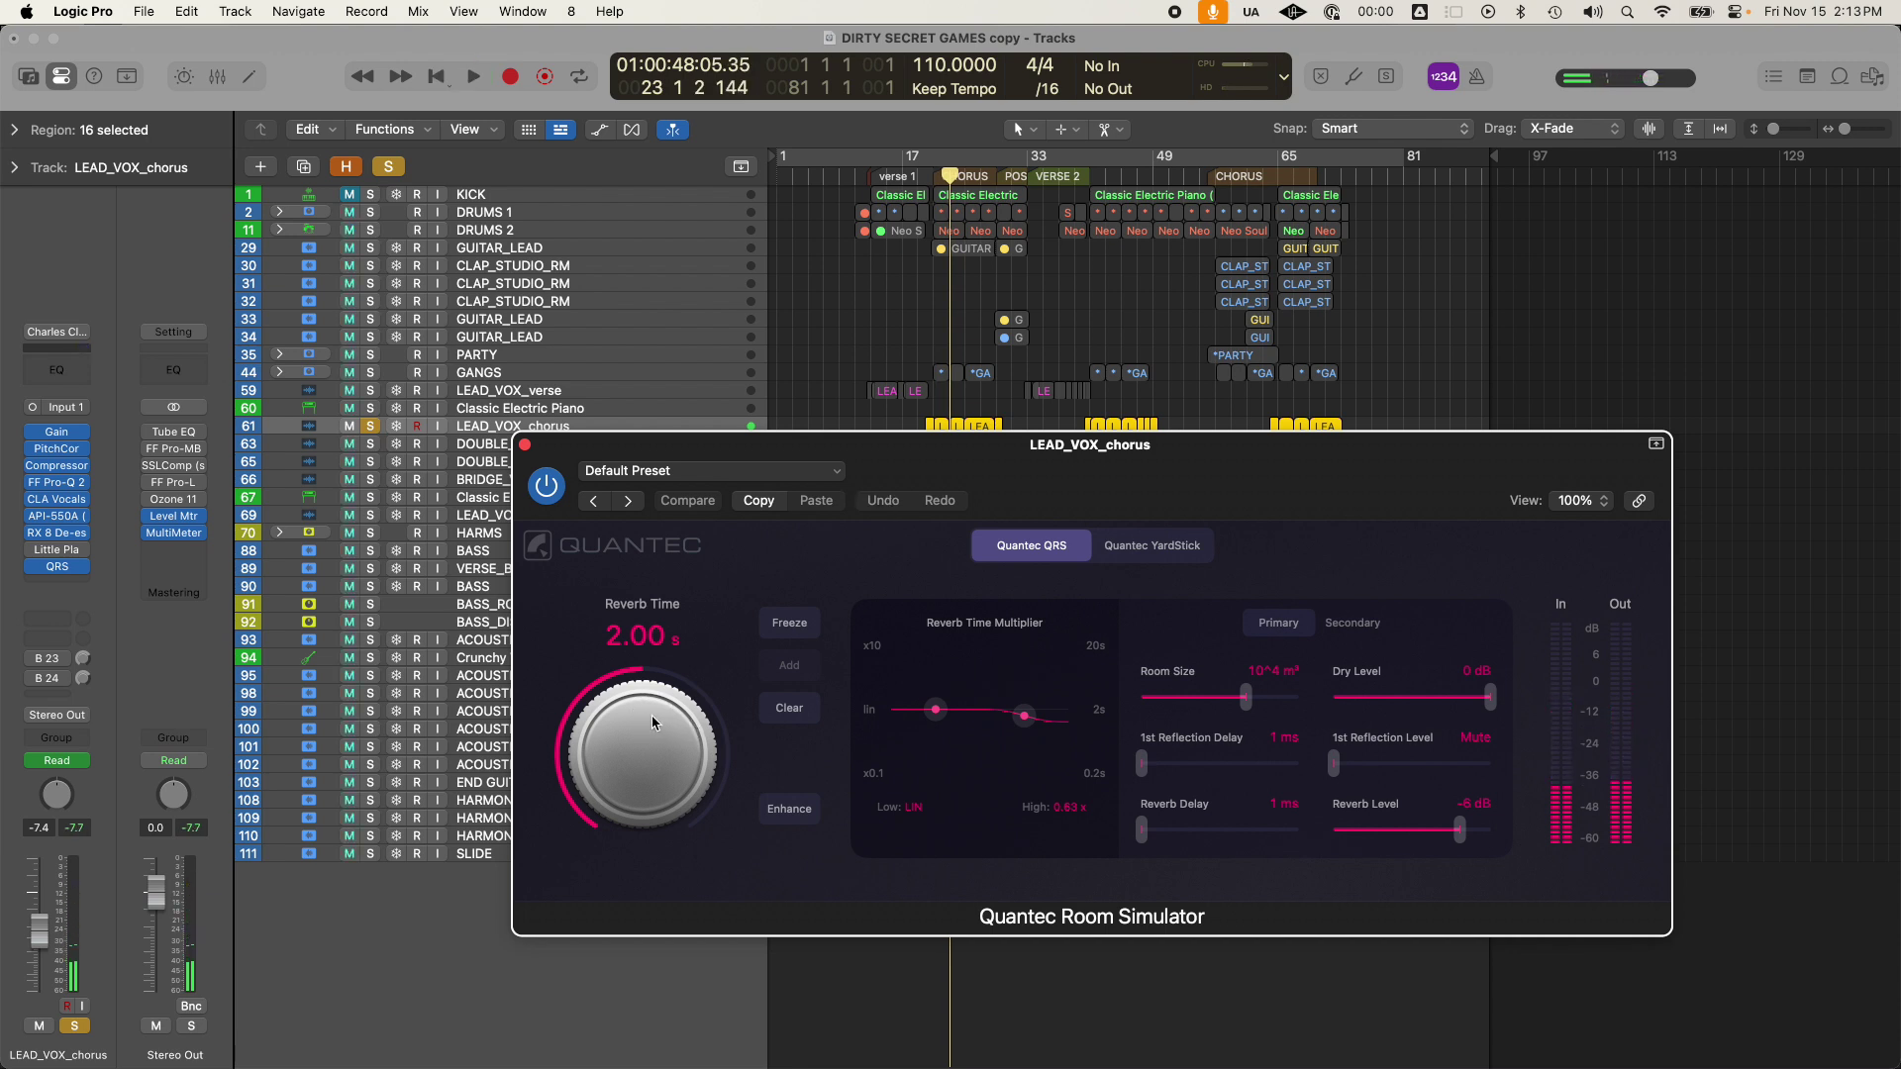
{"action": "left_click_drag", "start_coordinate": [1330, 479], "coordinate": [1220, 455]}
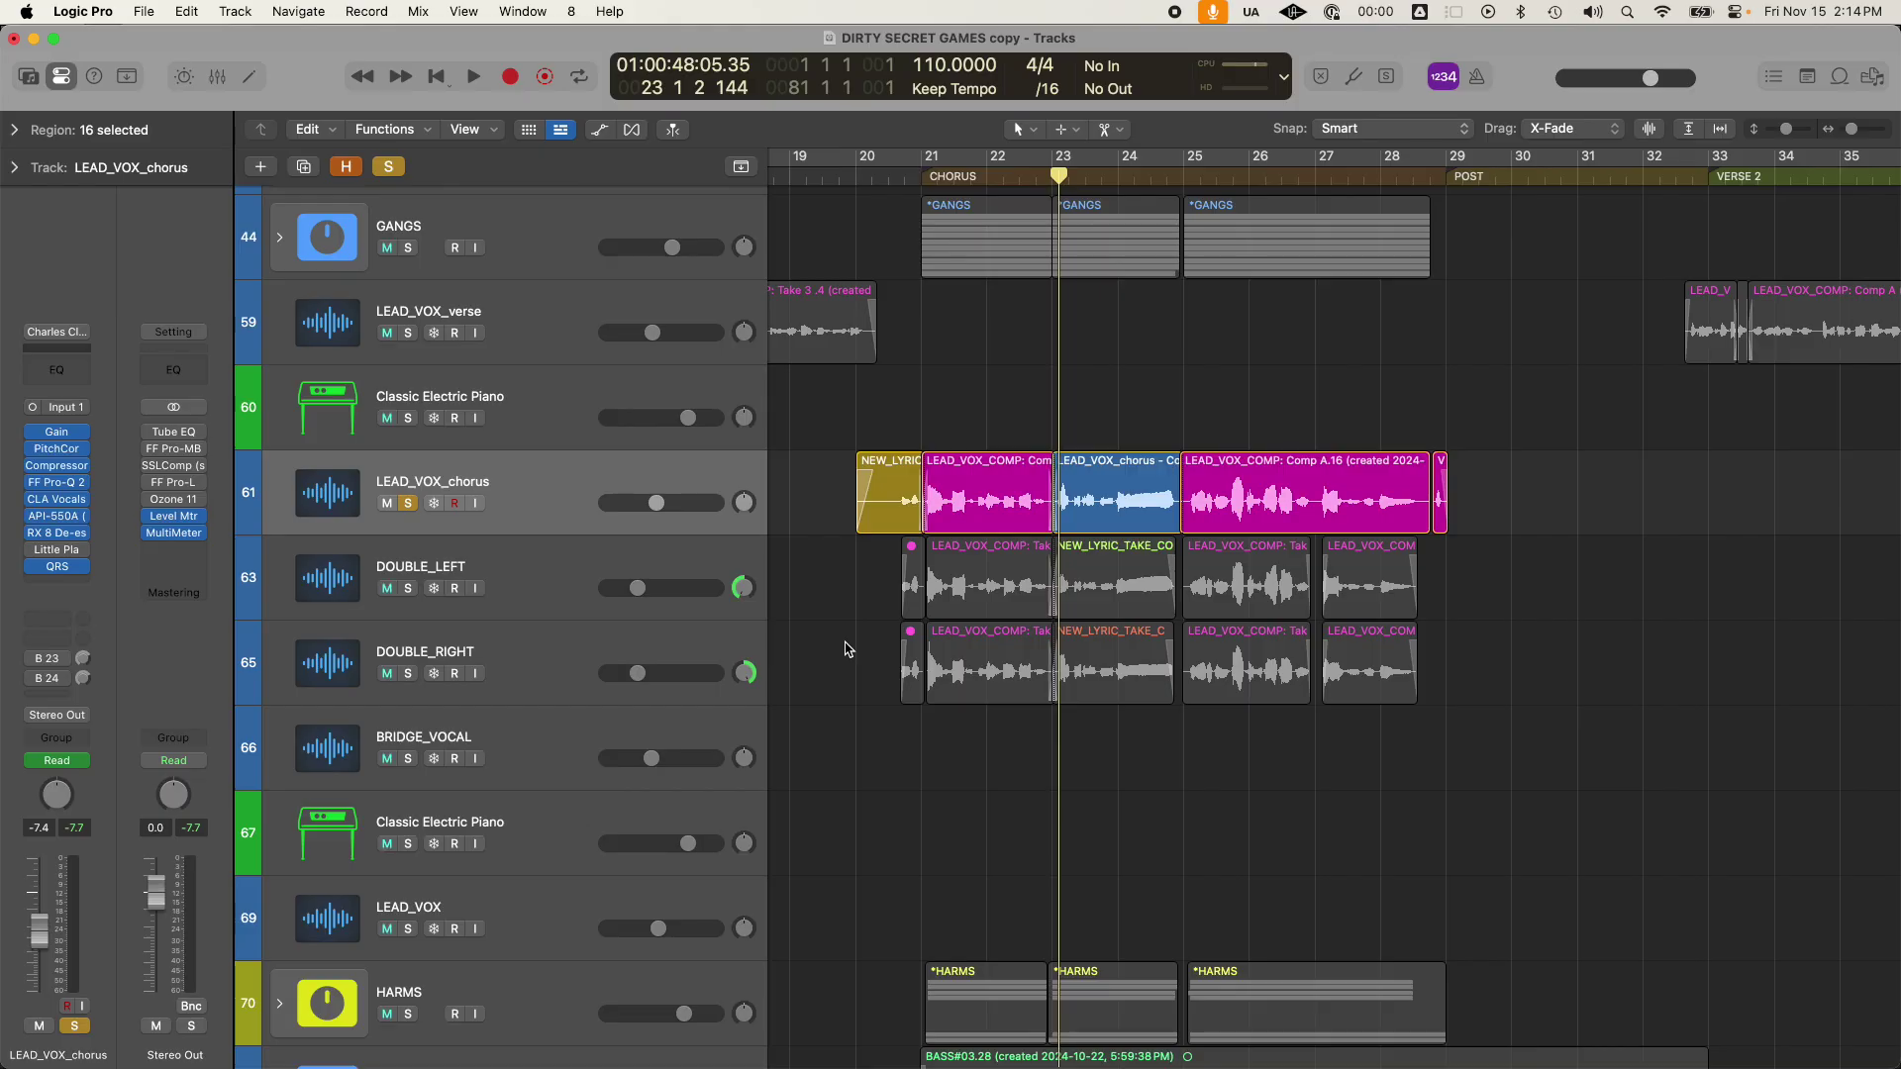
Select all LEAD_VOX_chorus regions and bounce them in place as one file per region.
{"action": "left_click", "coordinate": [716, 497]}
{"action": "left_click_drag", "start_coordinate": [777, 495], "coordinate": [1503, 529]}
{"action": "left_click", "coordinate": [1504, 530]}
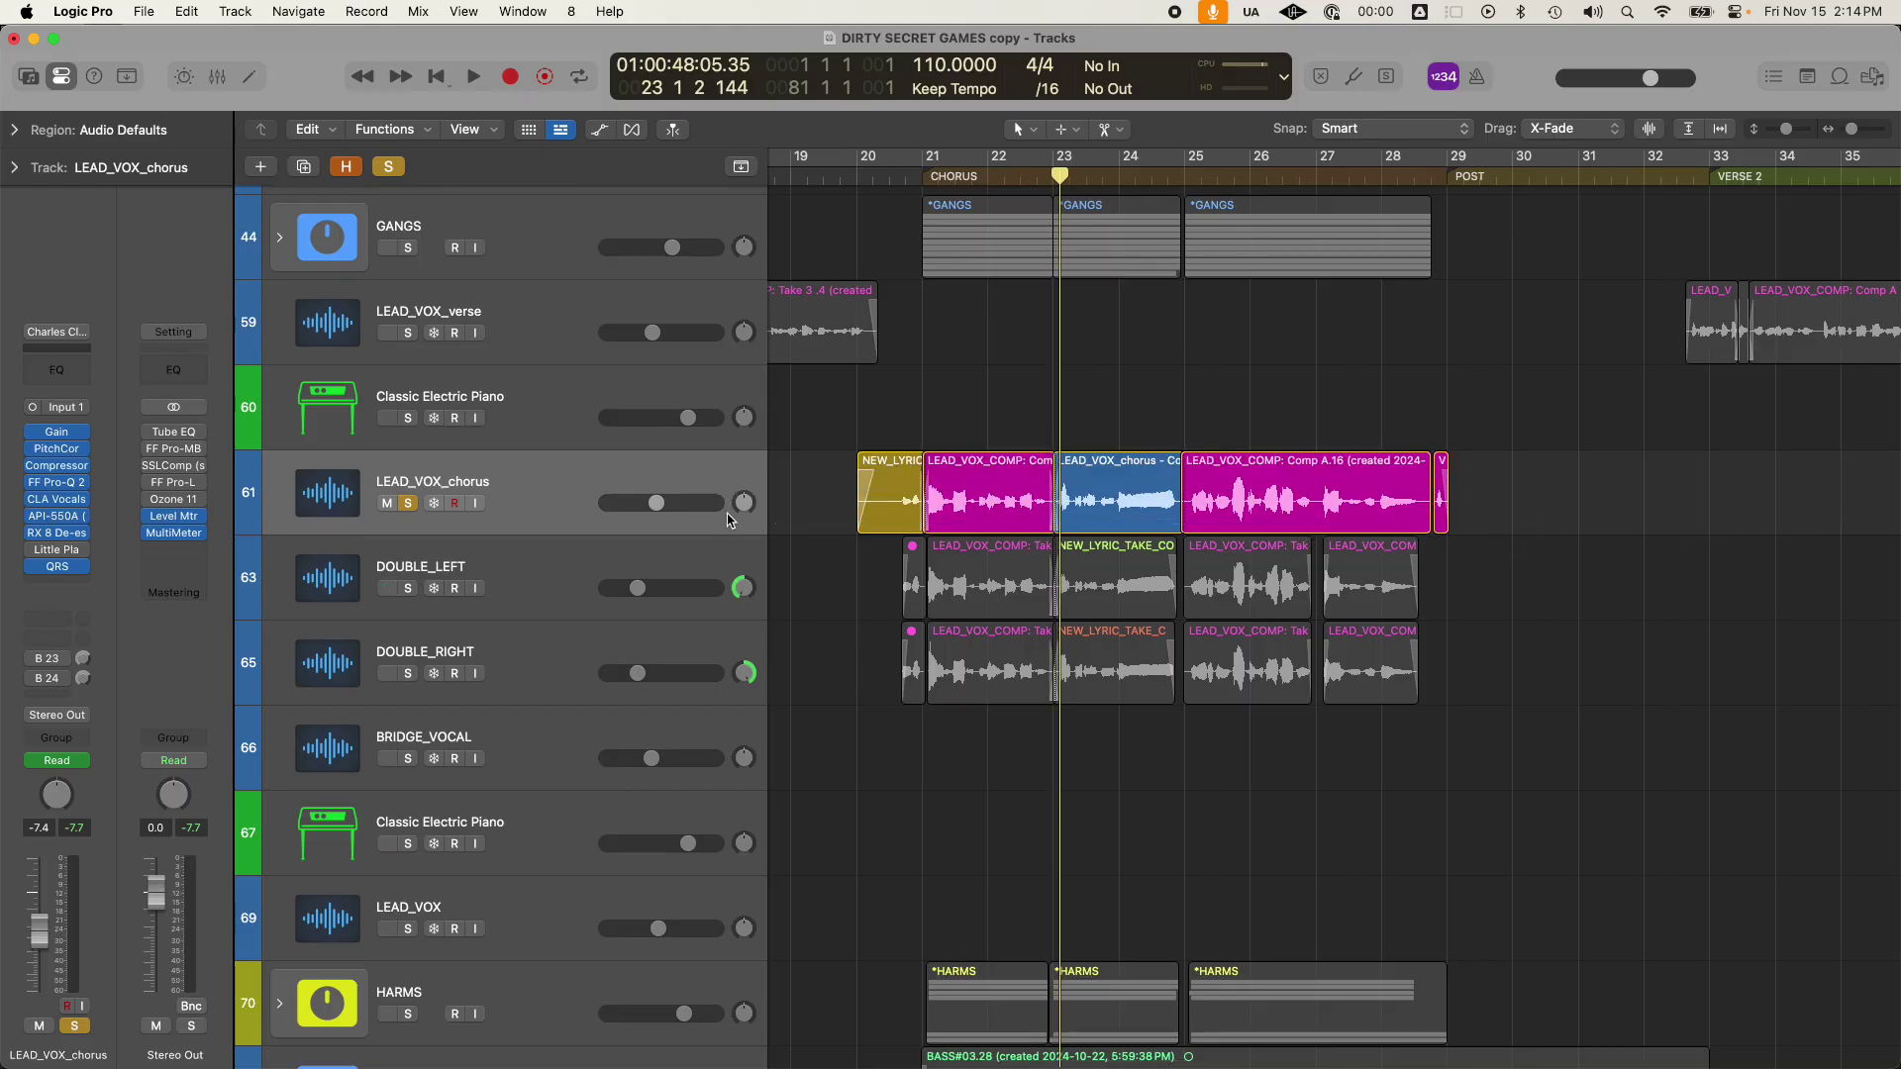
{"action": "left_click", "coordinate": [700, 476]}
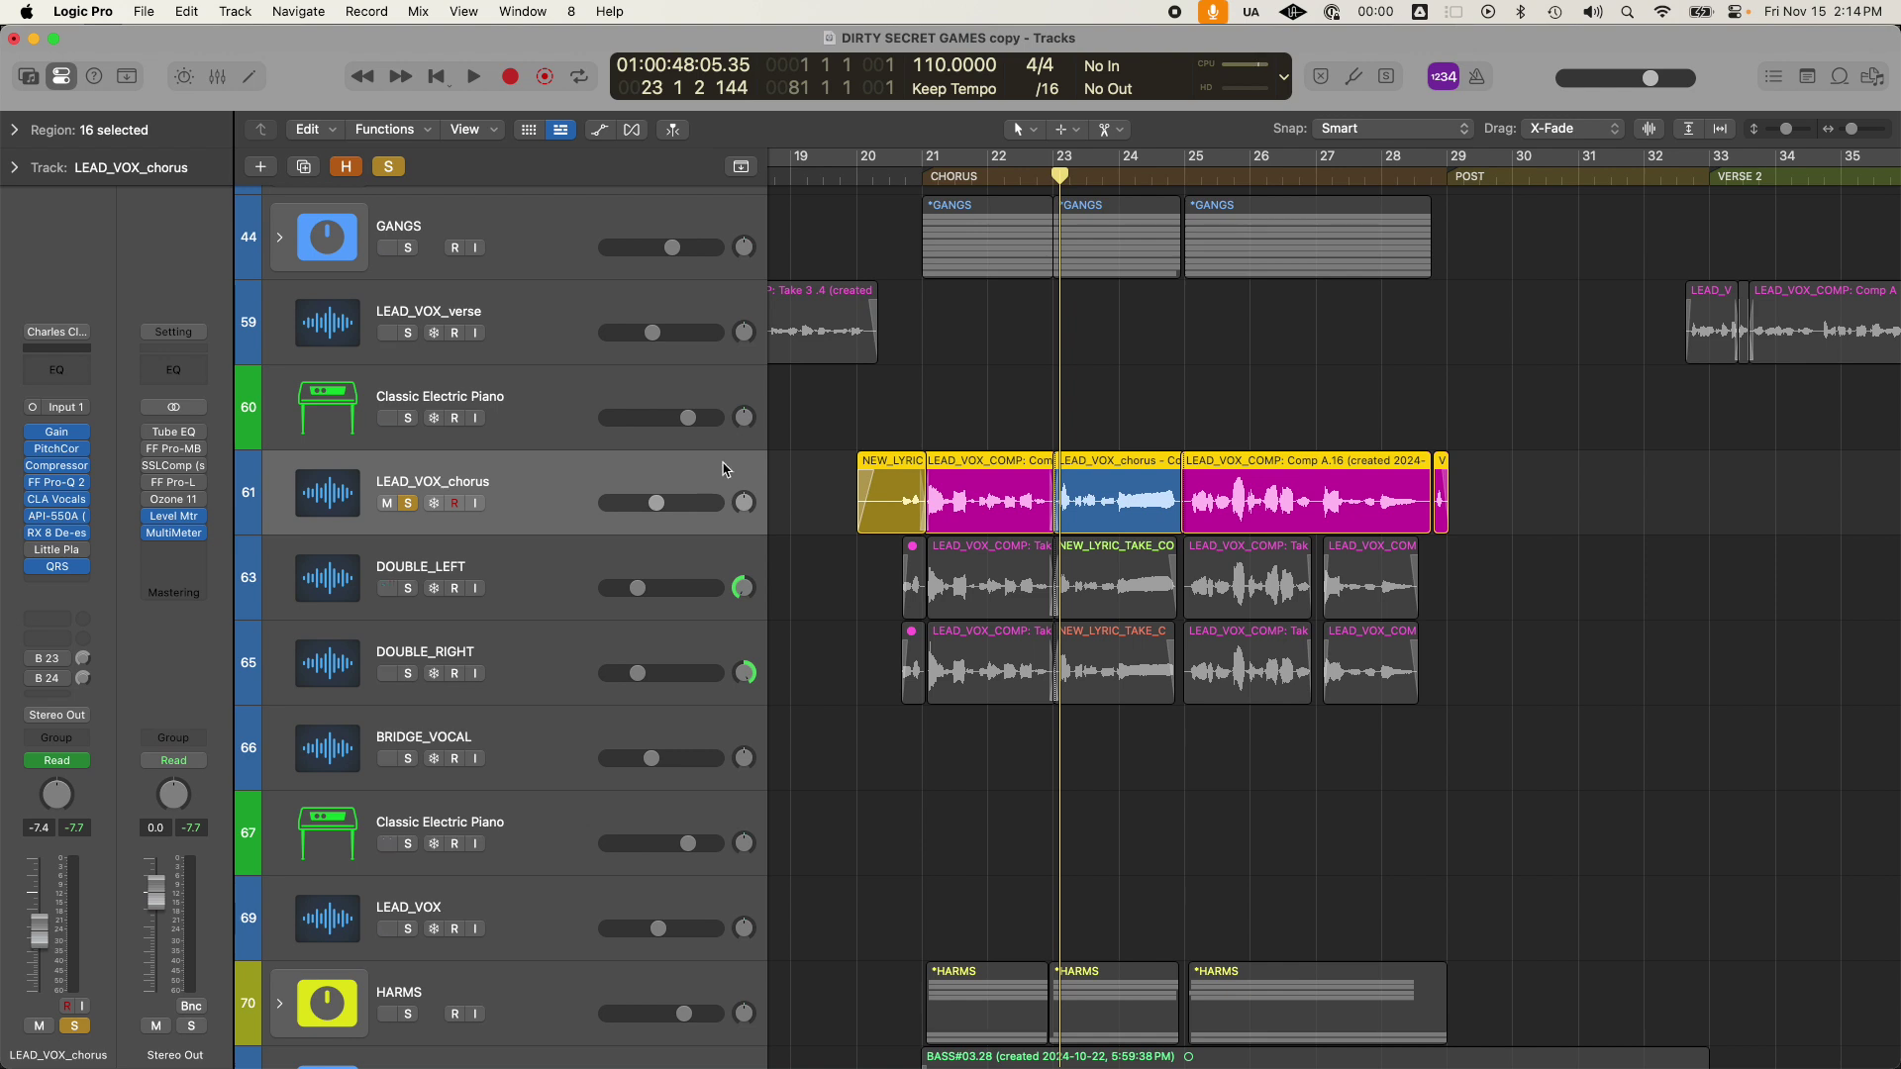
{"action": "key", "text": "ctrl+b"}
{"action": "left_click", "coordinate": [918, 455]}
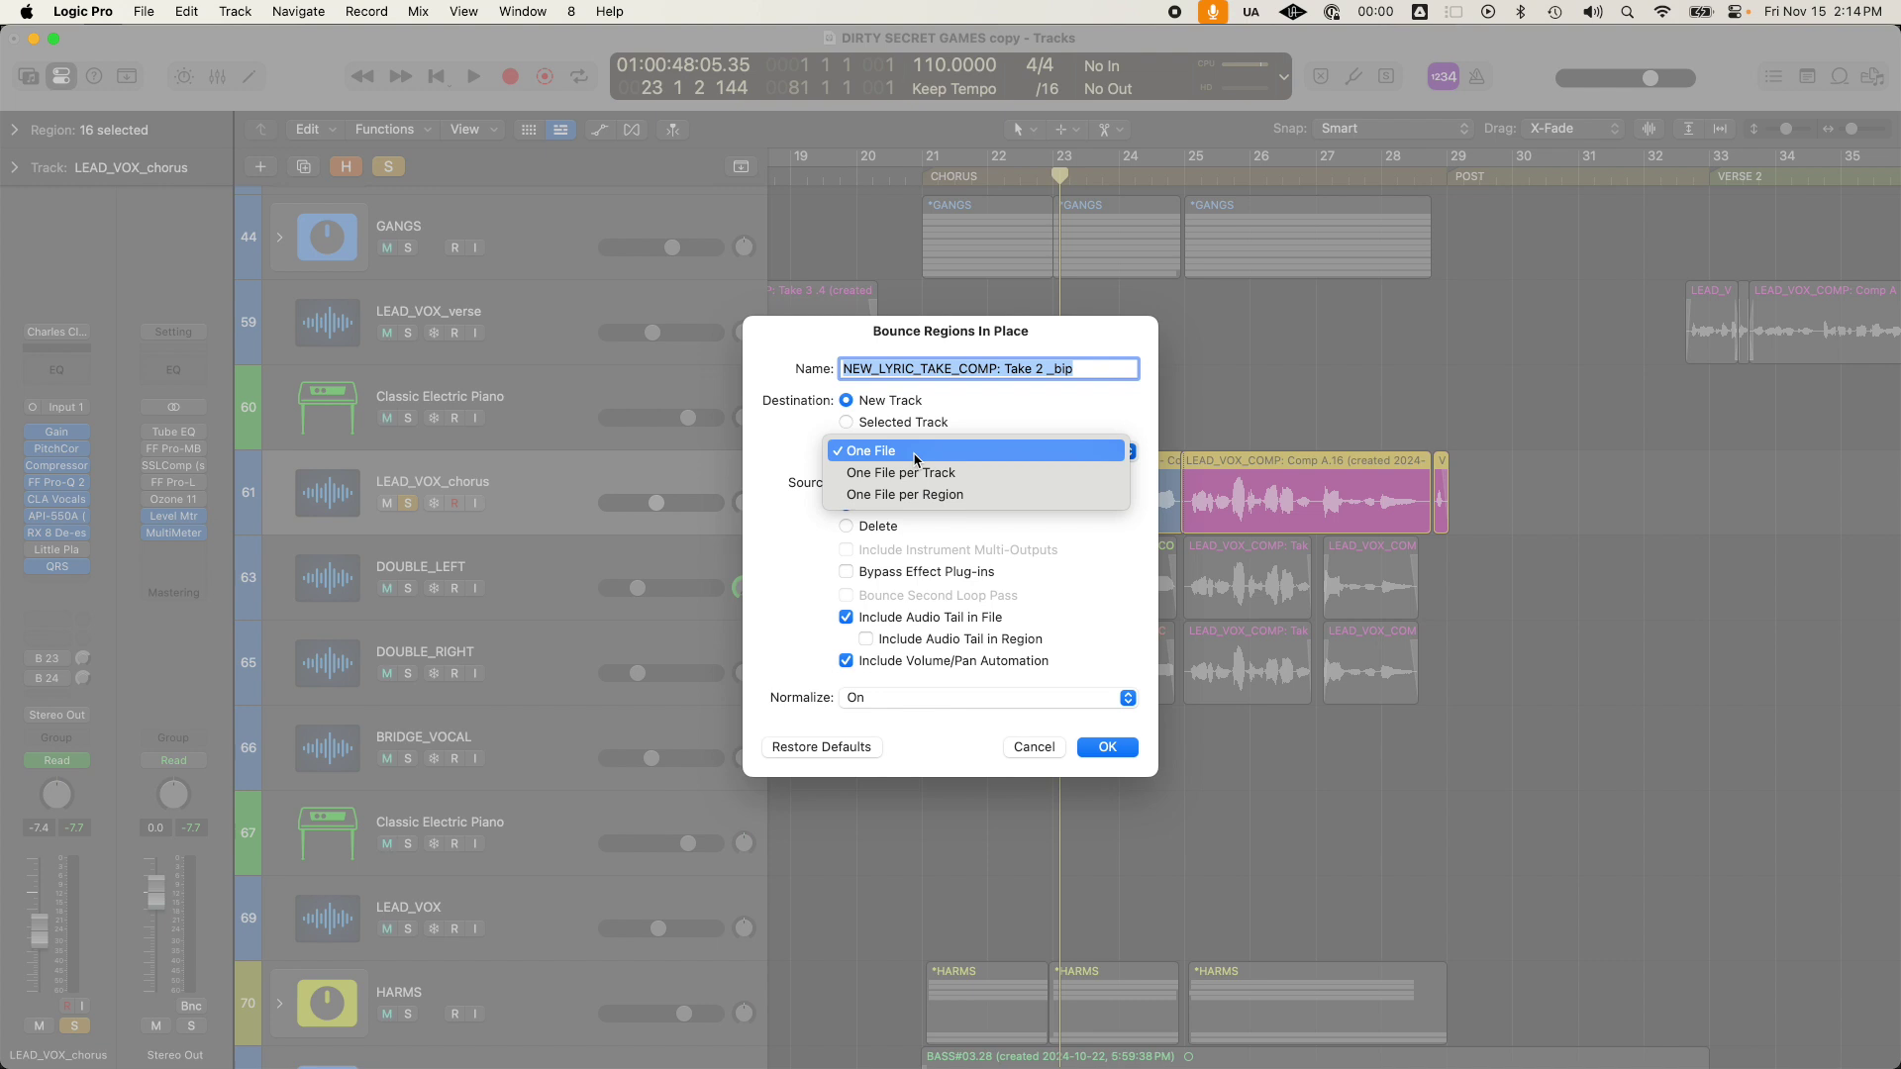
{"action": "left_click", "coordinate": [941, 494]}
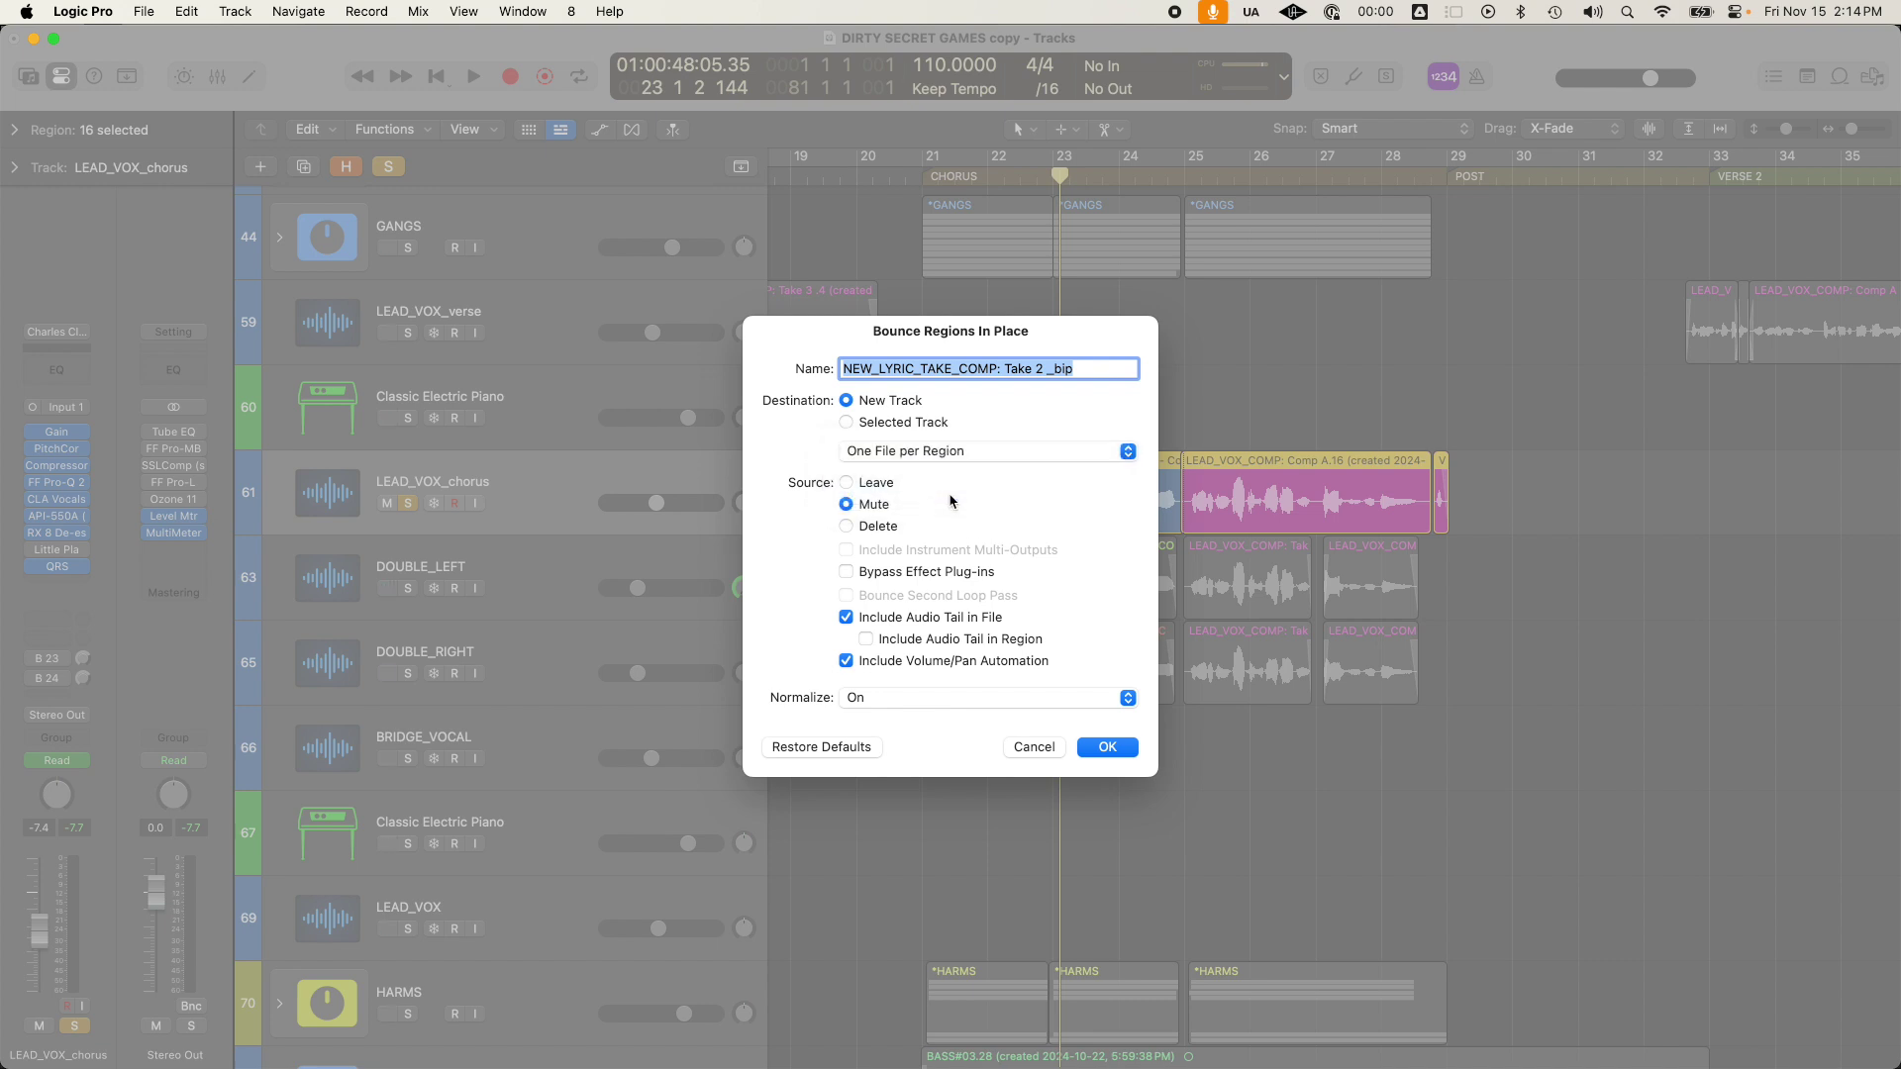
{"action": "left_click", "coordinate": [1136, 758]}
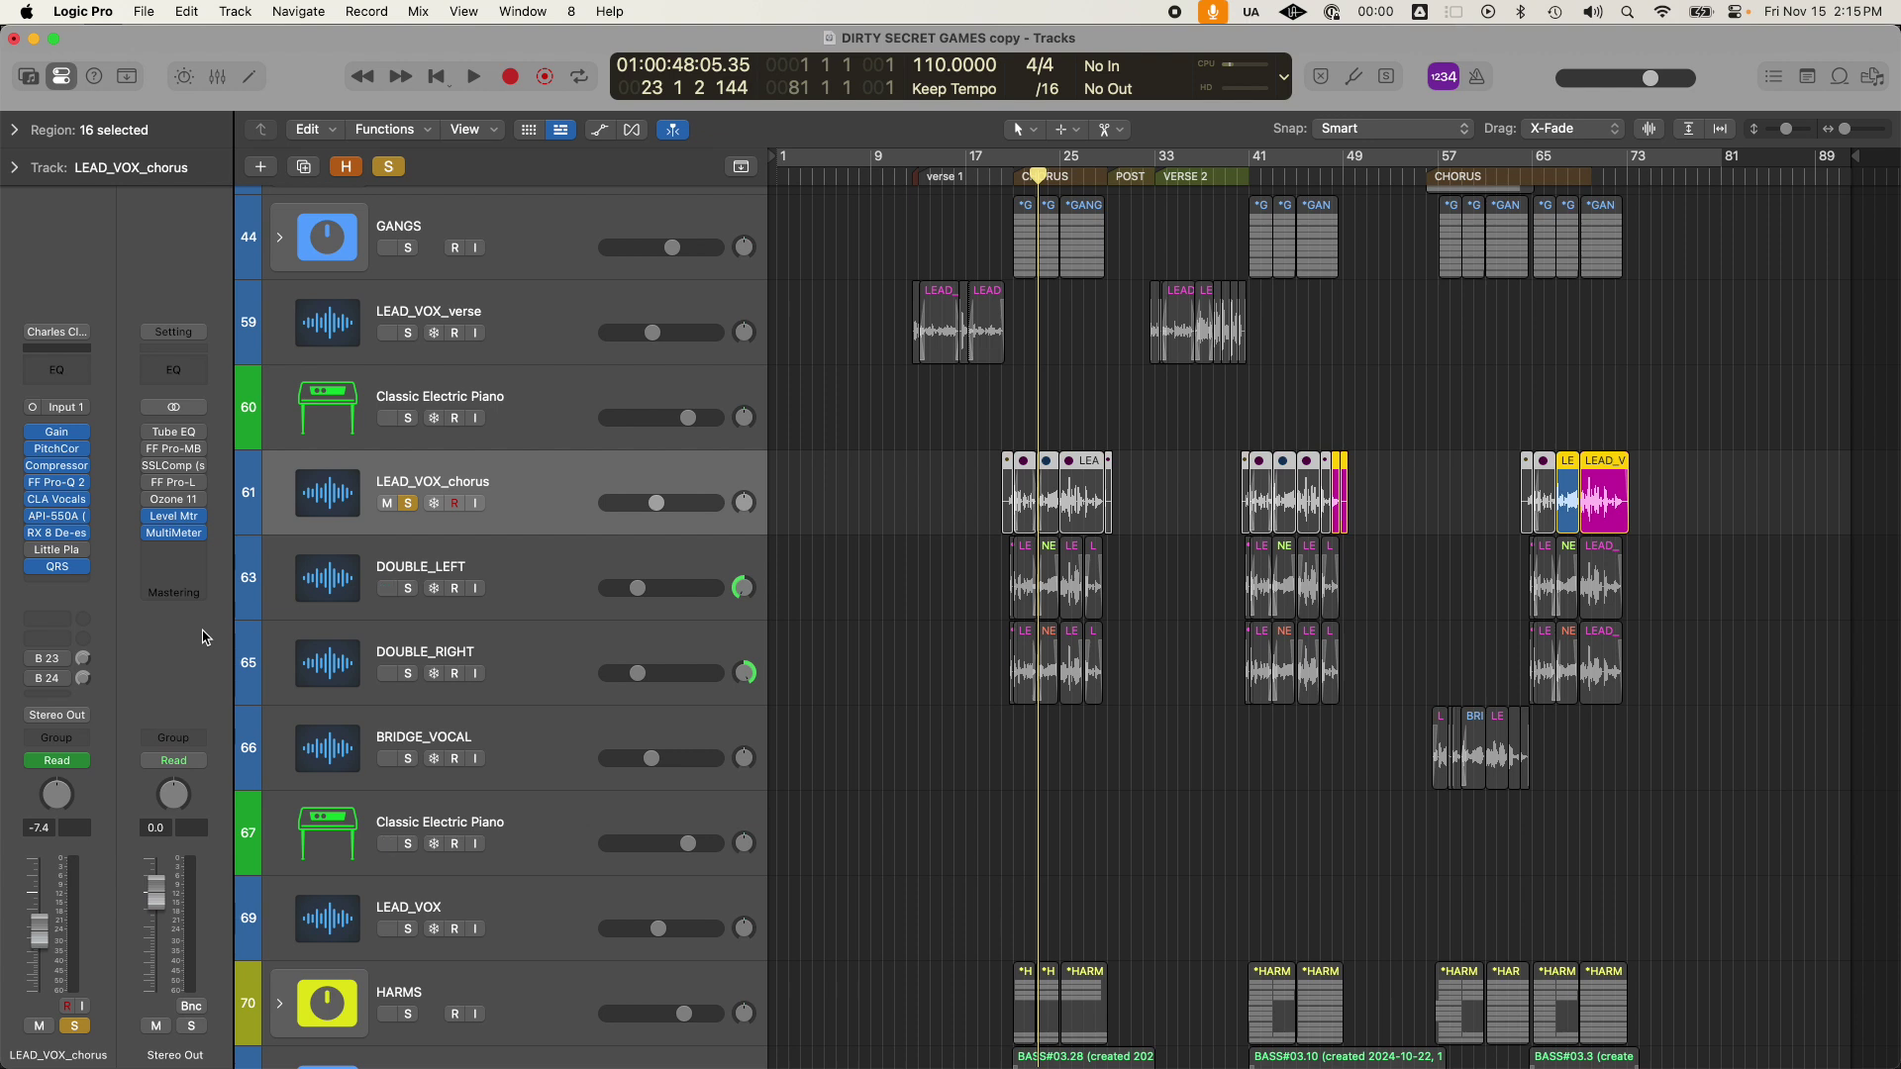
In Settings > View > Mixer, uncheck Show "Mastering Assistant" Button in Stereo Output.
{"action": "left_click", "coordinate": [111, 11]}
{"action": "mouse_move", "coordinate": [99, 73]}
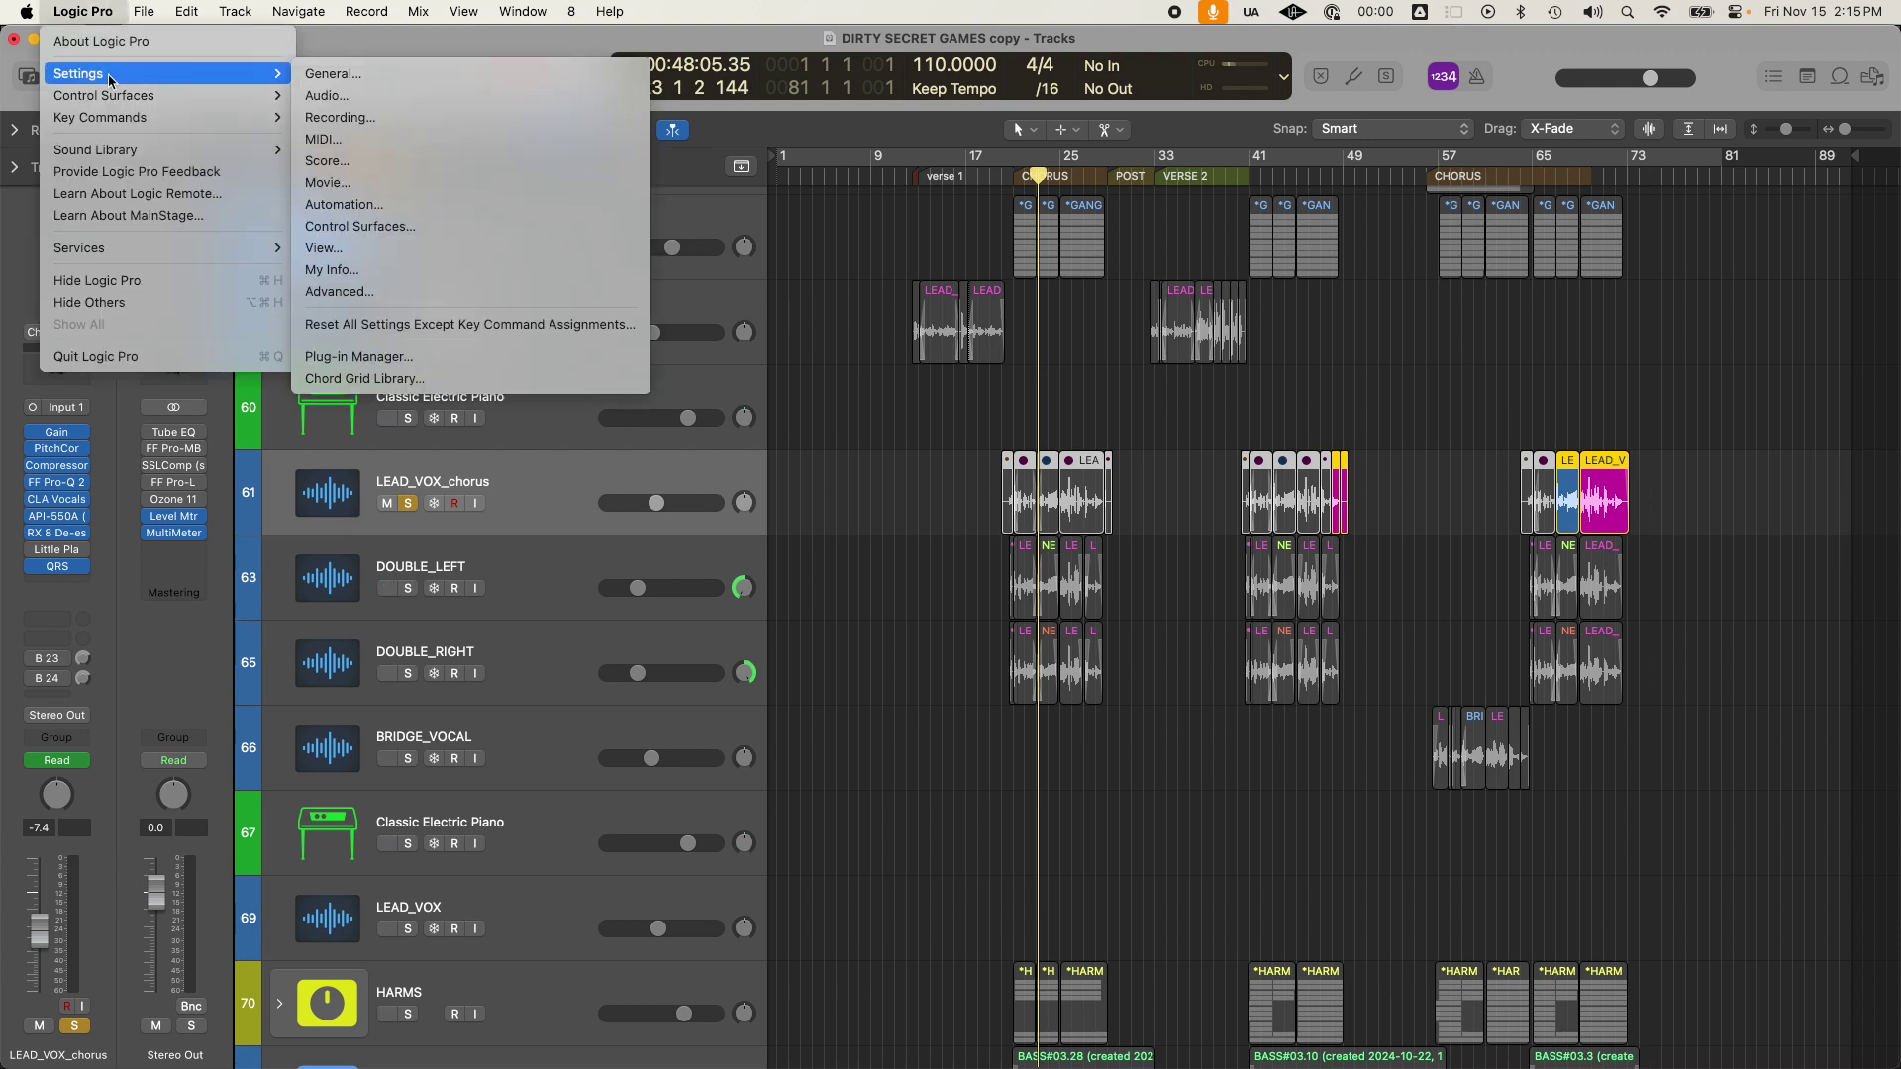
{"action": "left_click", "coordinate": [323, 247]}
{"action": "left_click", "coordinate": [1044, 339]}
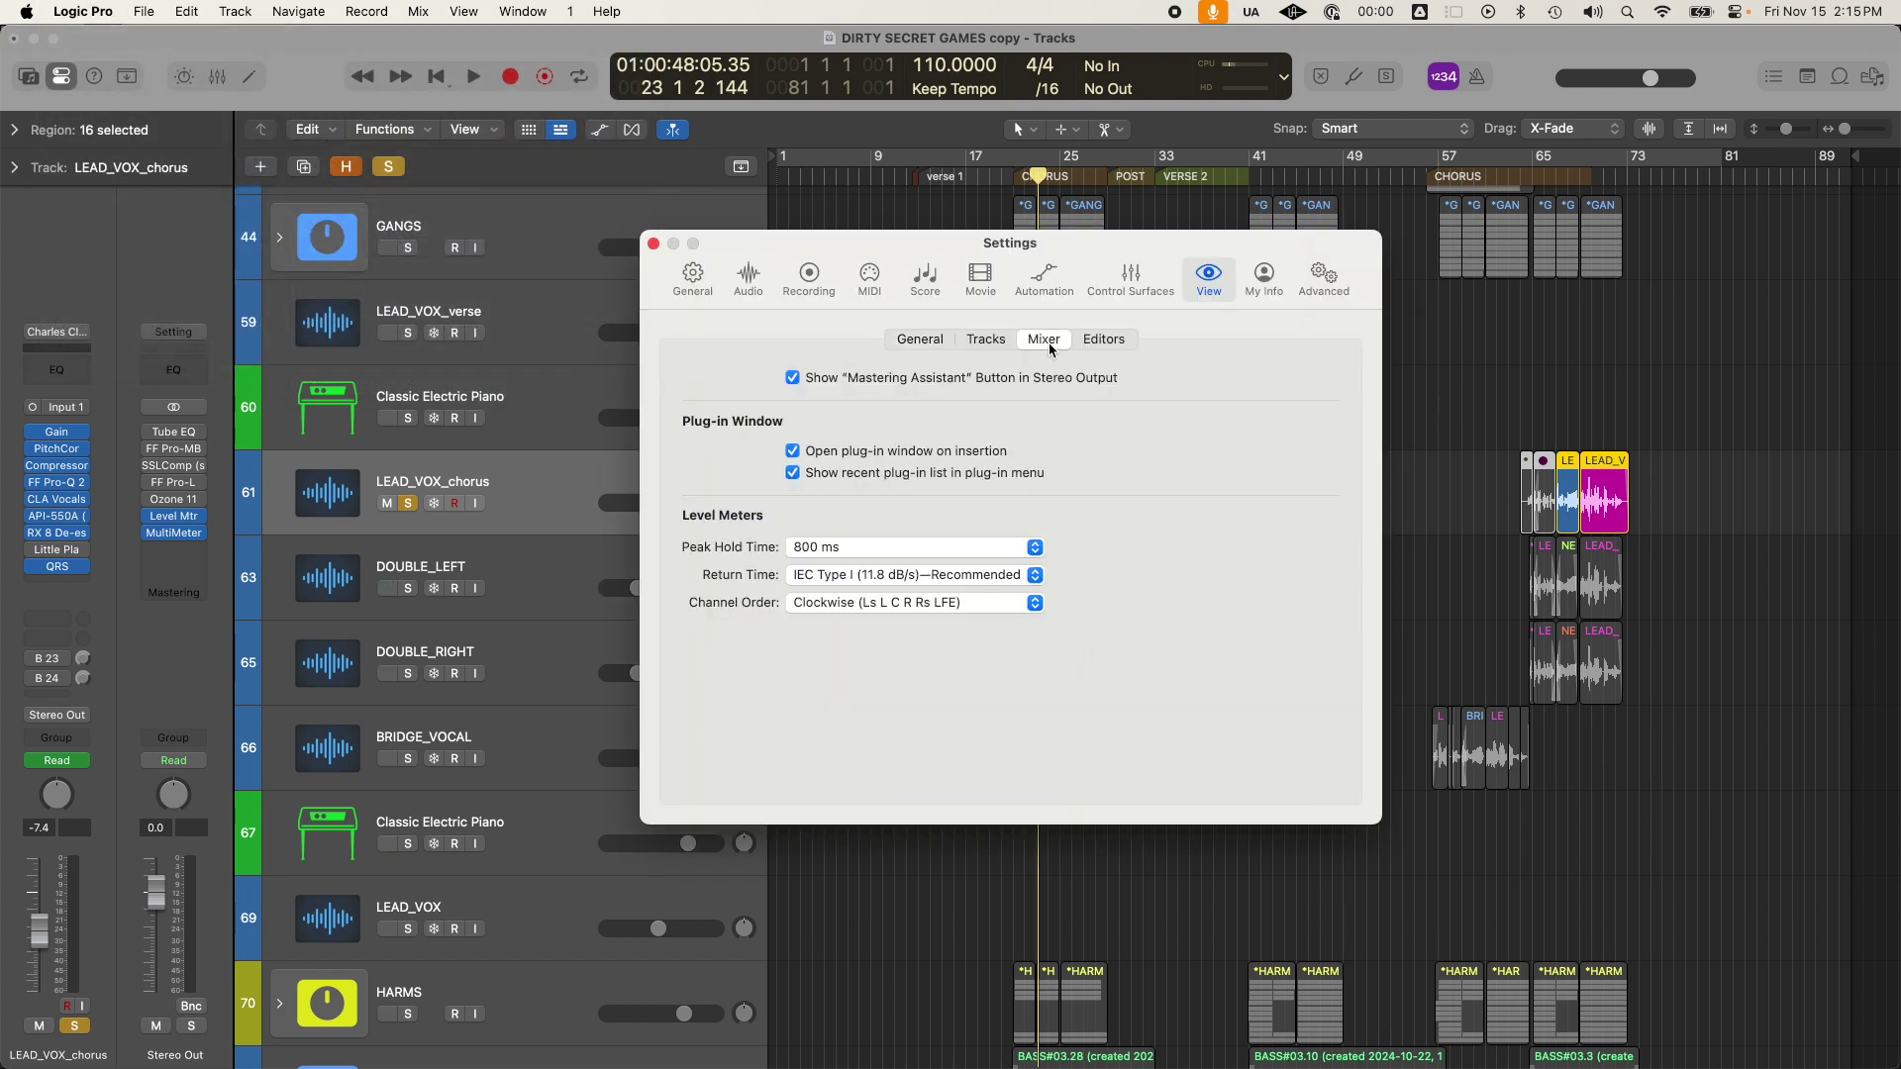
{"action": "left_click", "coordinate": [793, 379]}
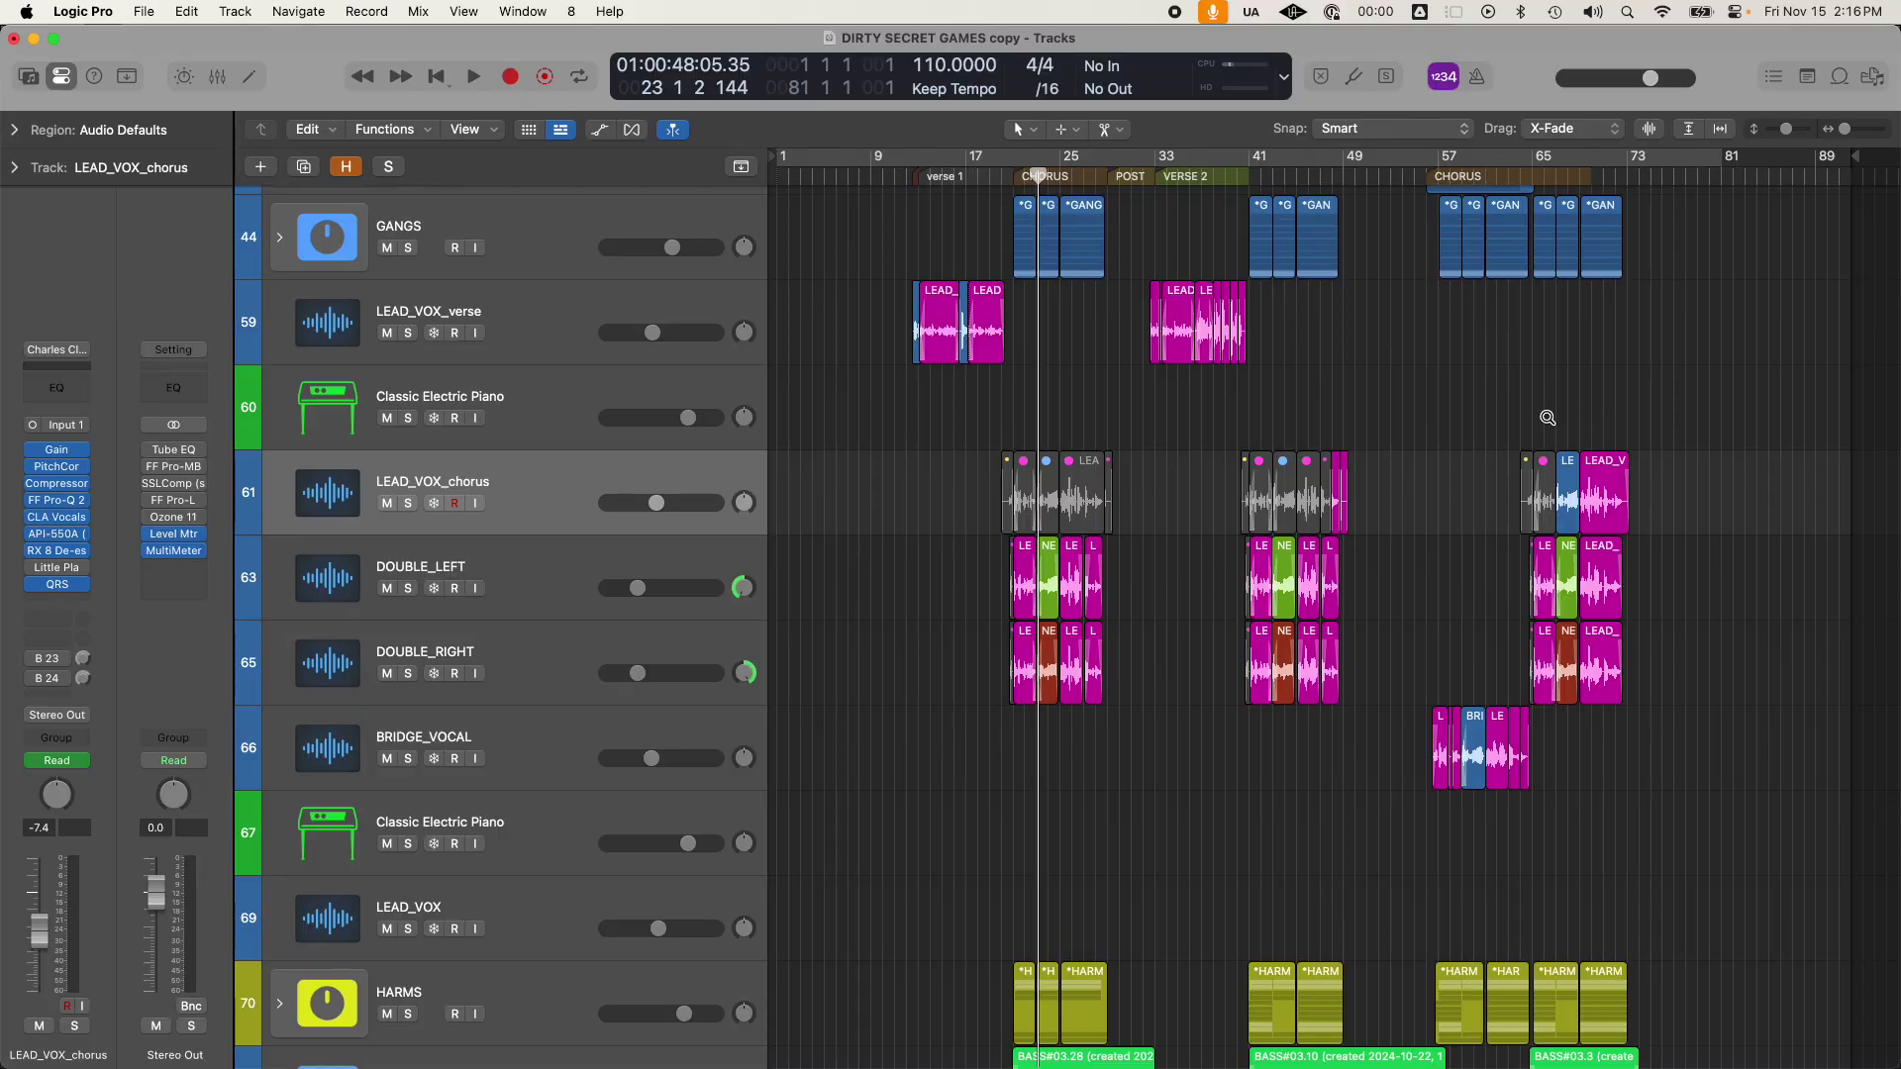
Zoom into the last chorus and select the Comp A.20 and Take 2.20 regions to read their dates.
{"action": "left_click_drag", "start_coordinate": [1547, 418], "coordinate": [1705, 644]}
{"action": "left_click", "coordinate": [1236, 492]}
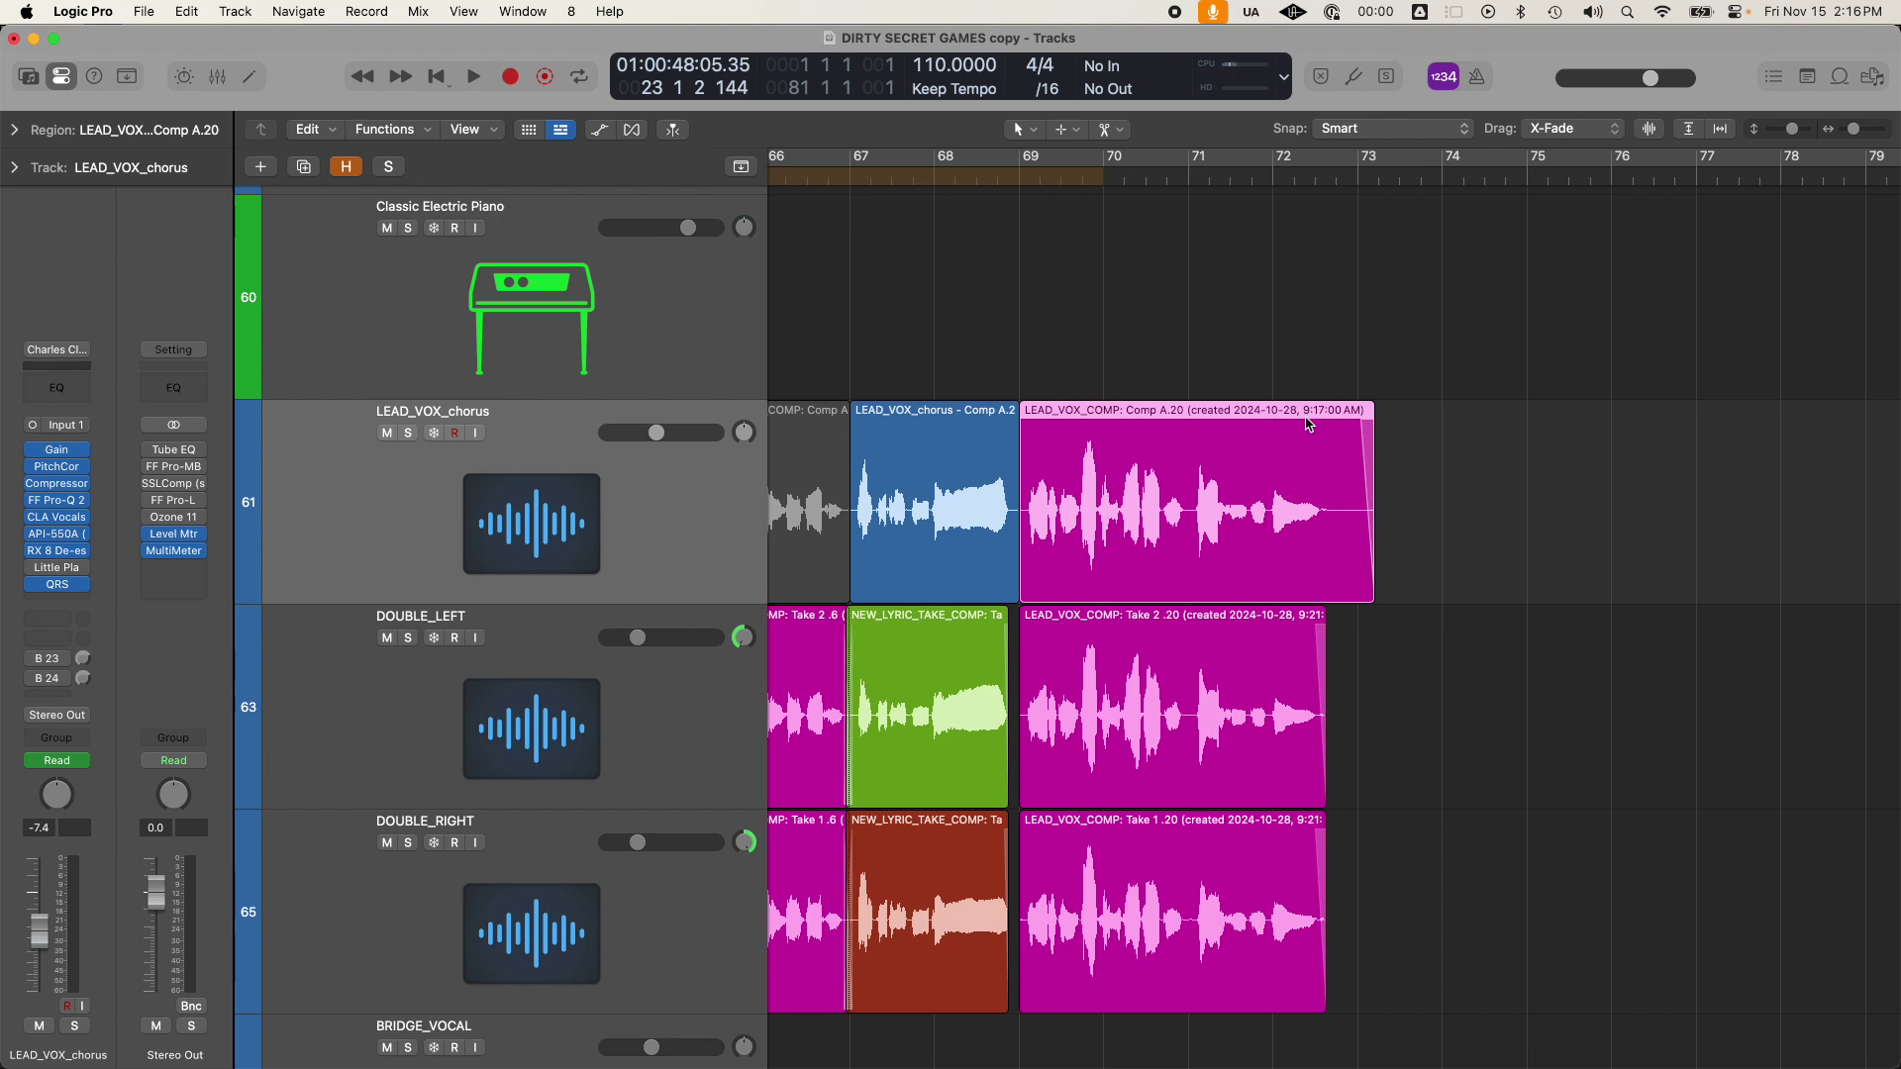
{"action": "left_click", "coordinate": [1288, 378]}
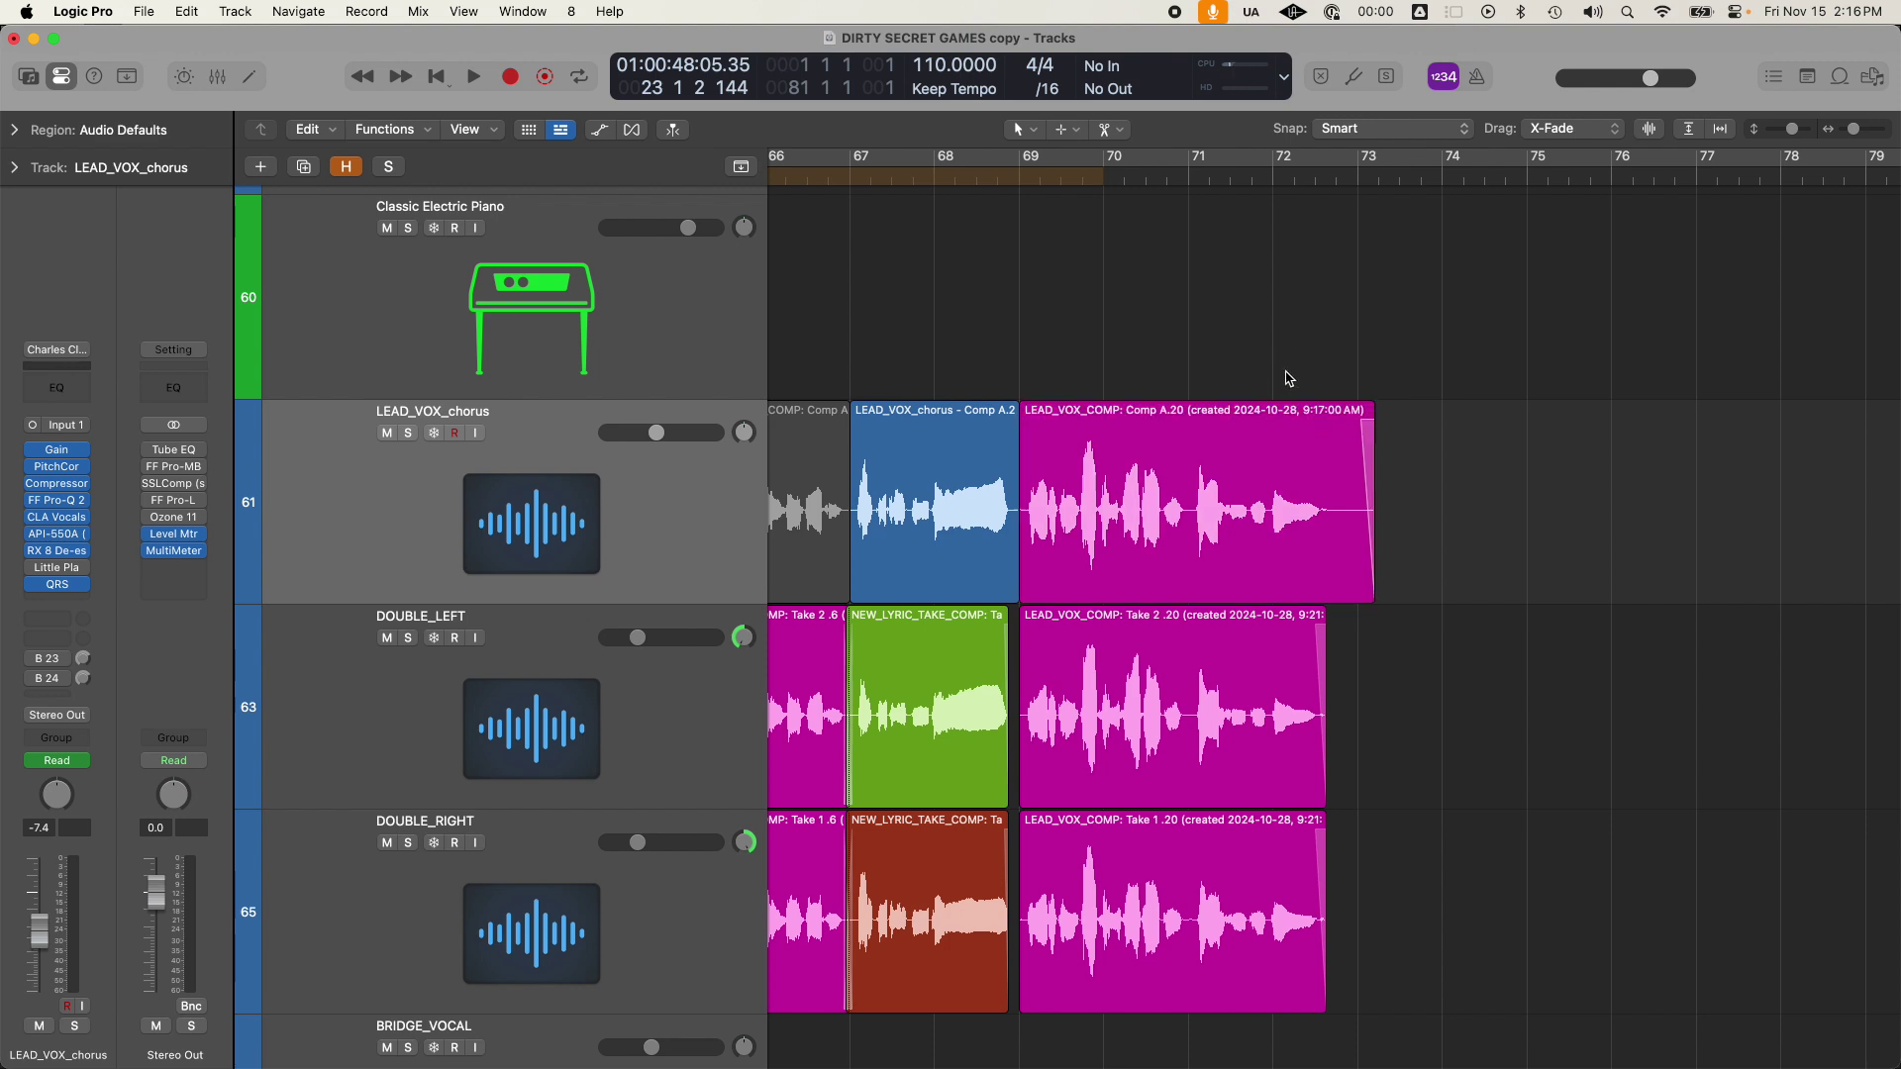
{"action": "left_click", "coordinate": [1196, 732]}
{"action": "scroll", "coordinate": [1196, 732], "scroll_direction": "up", "scroll_amount": 3}
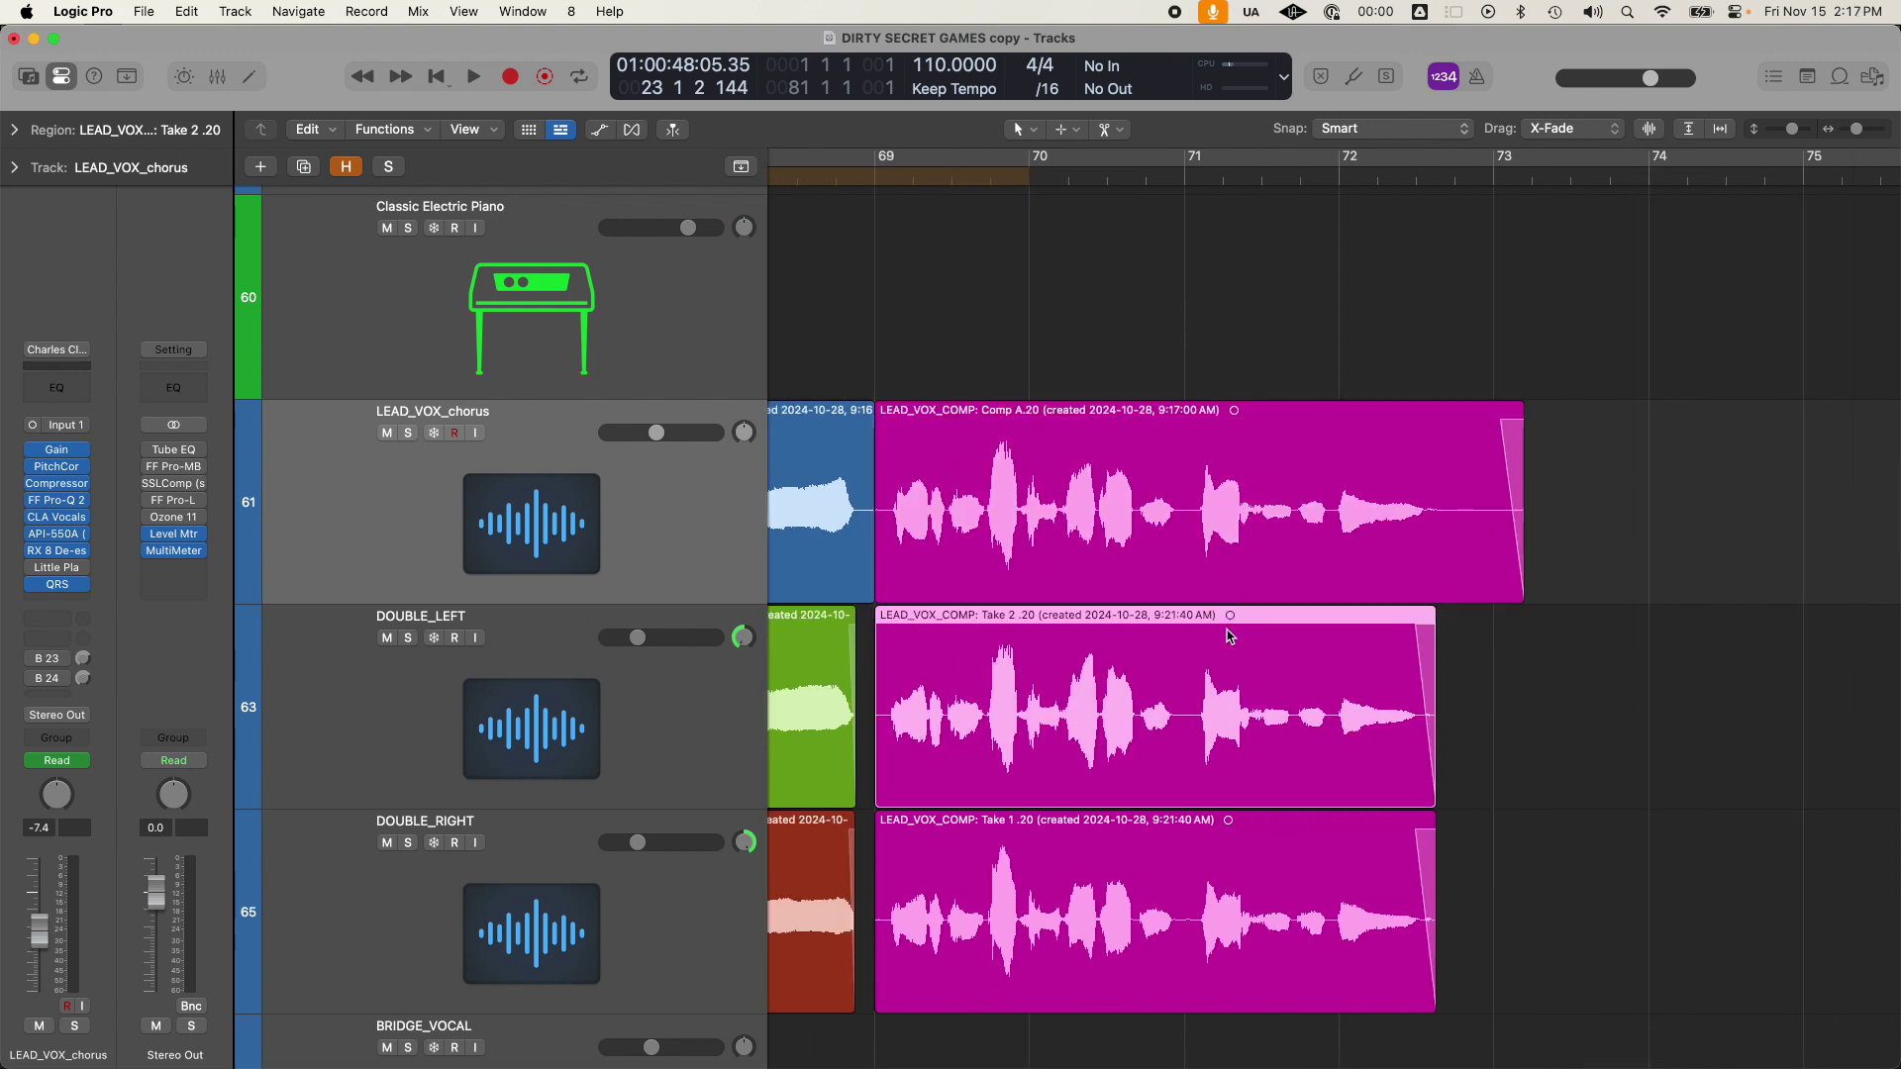
{"action": "left_click", "coordinate": [1230, 483]}
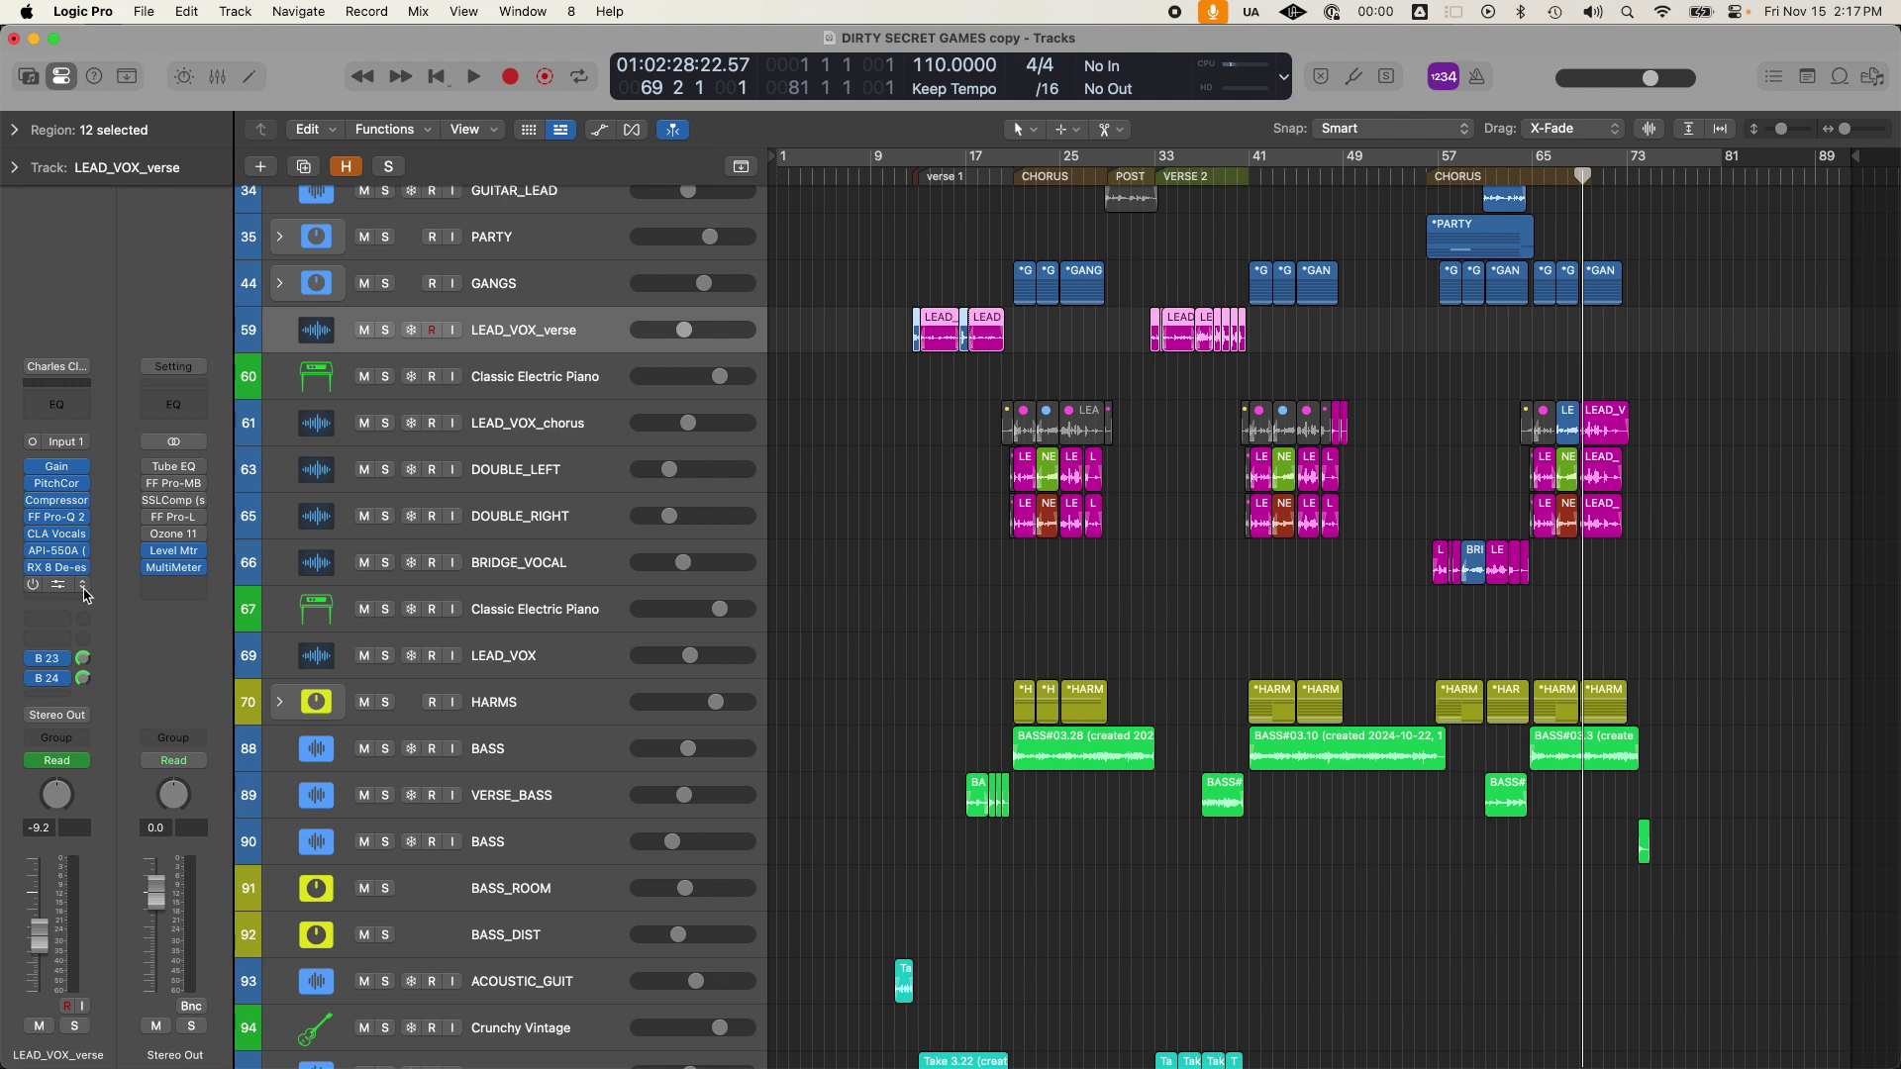
Set LEAD_VOX_verse's Little Plate slot to No Plug-in and delete its Bus 23 and Bus 24 sends.
{"action": "left_click", "coordinate": [86, 594]}
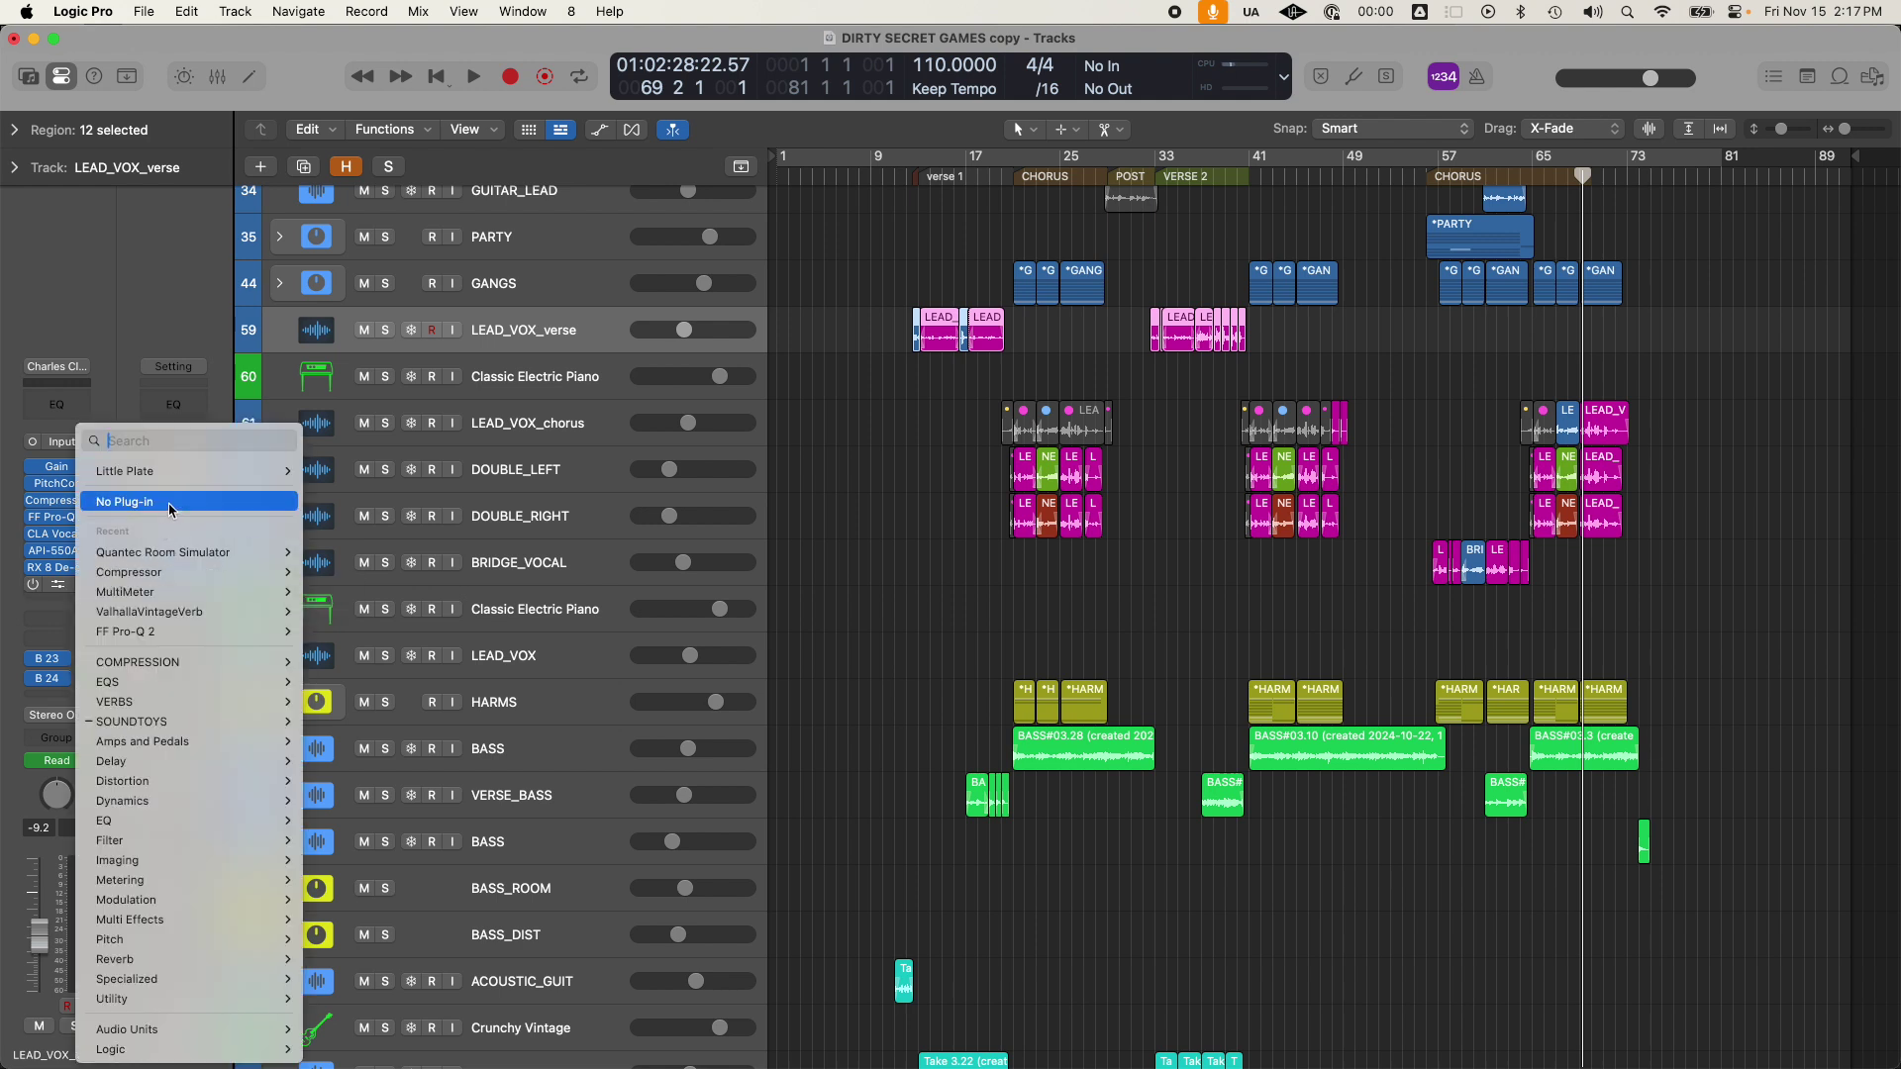
{"action": "left_click", "coordinate": [128, 371]}
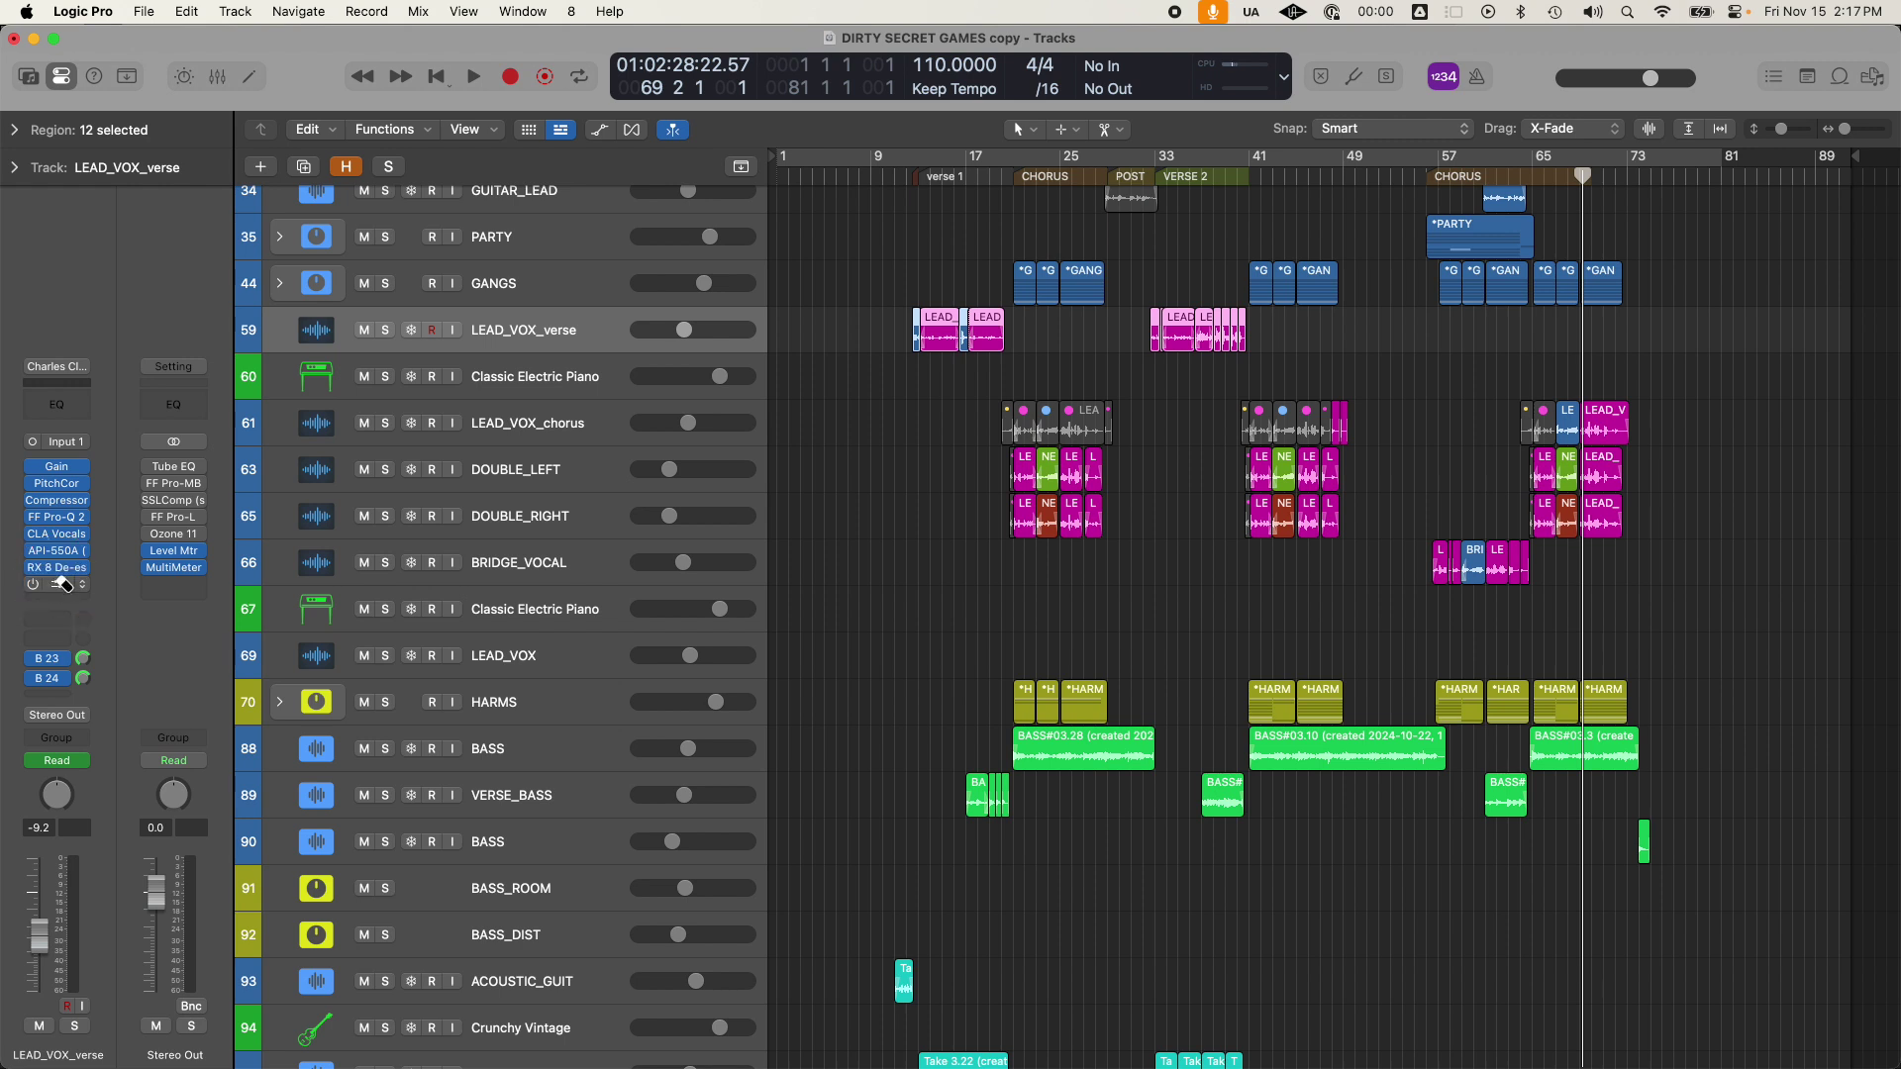
{"action": "left_click", "coordinate": [66, 663]}
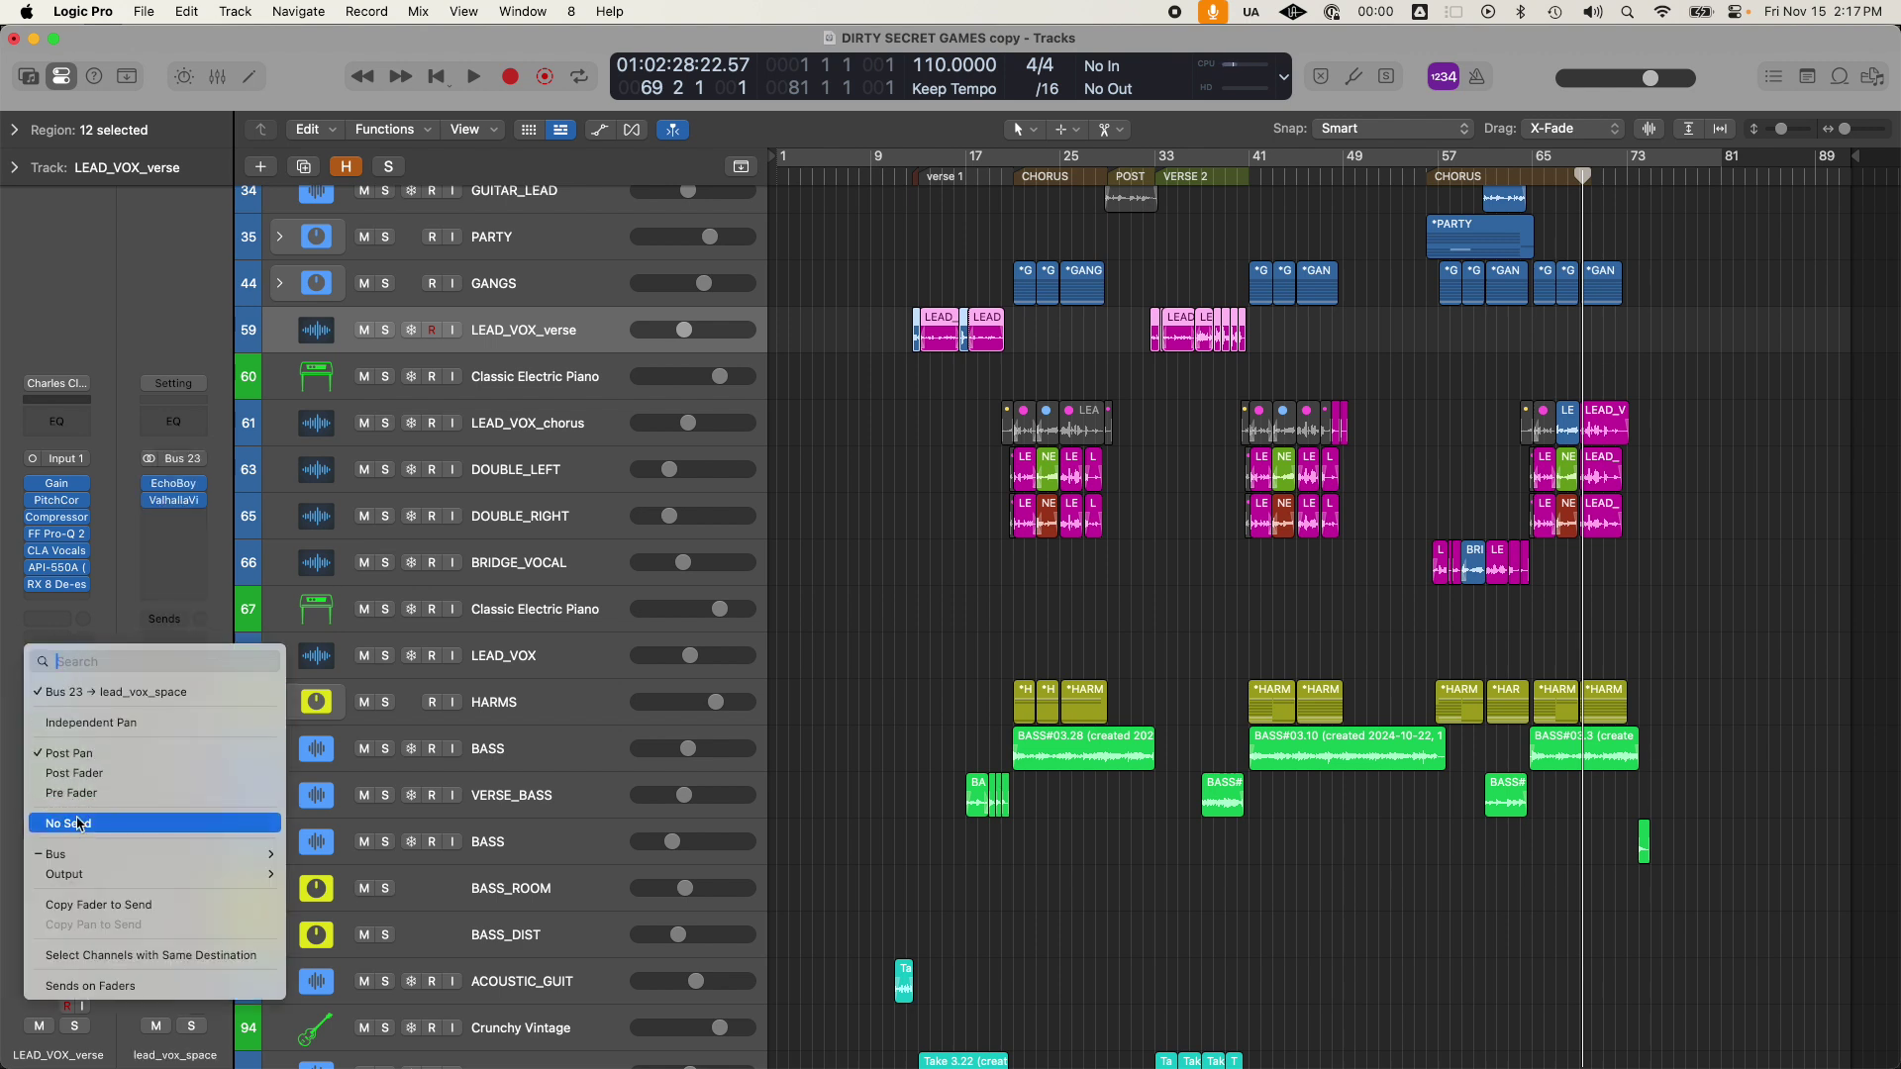
{"action": "left_click", "coordinate": [109, 592]}
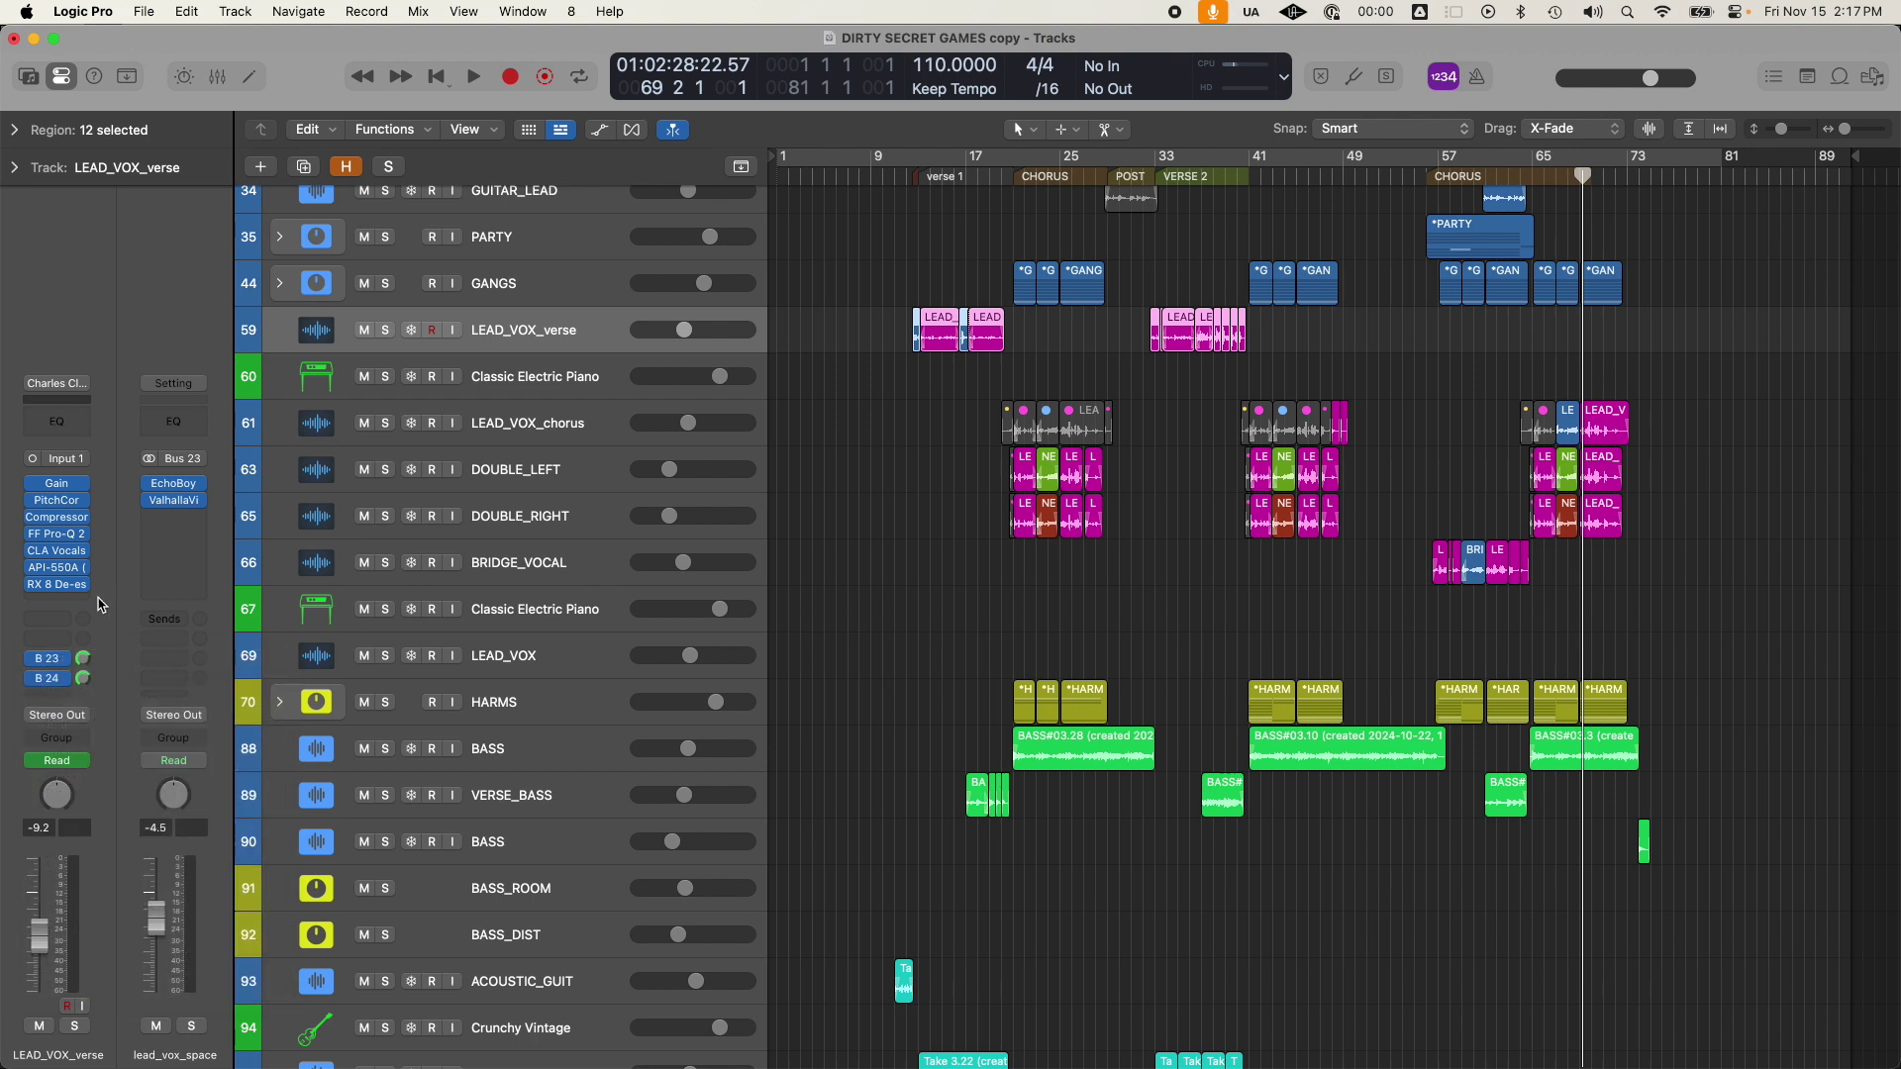
{"action": "left_click", "coordinate": [59, 658]}
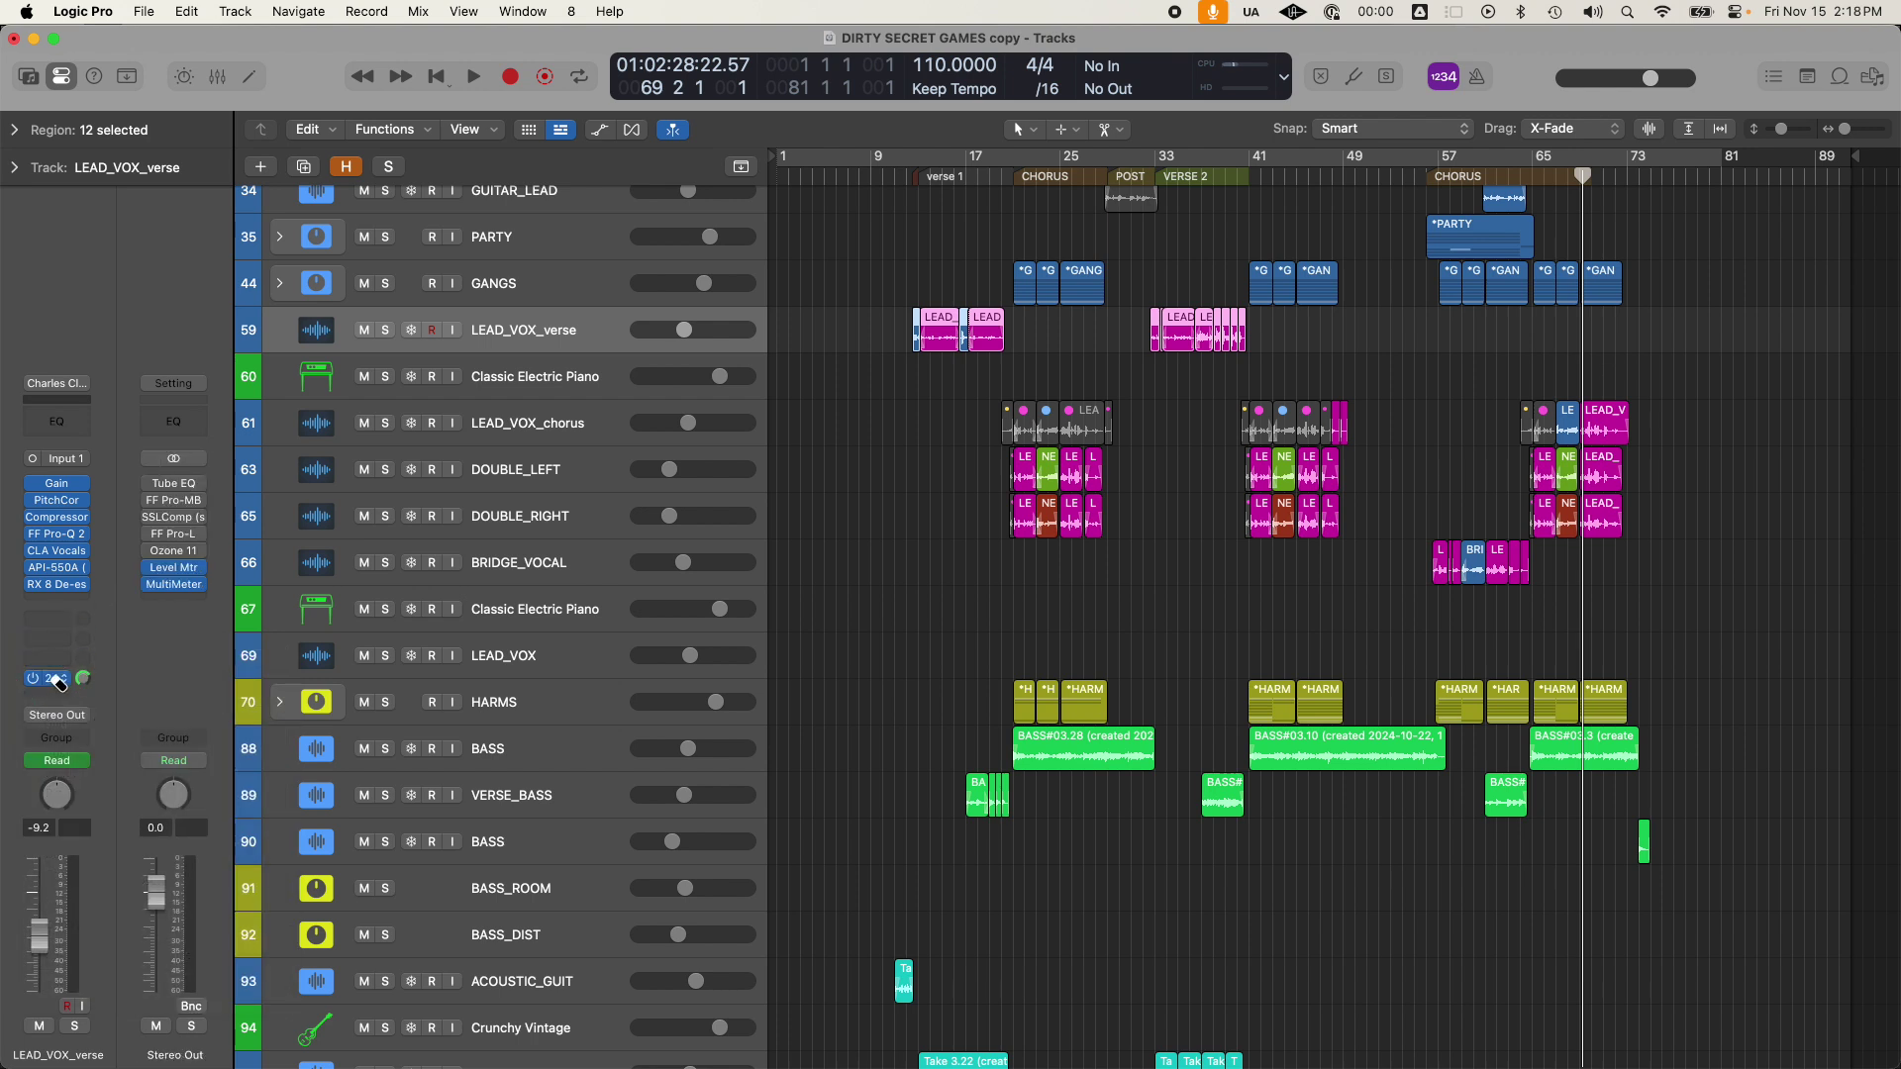
{"action": "left_click", "coordinate": [61, 681]}
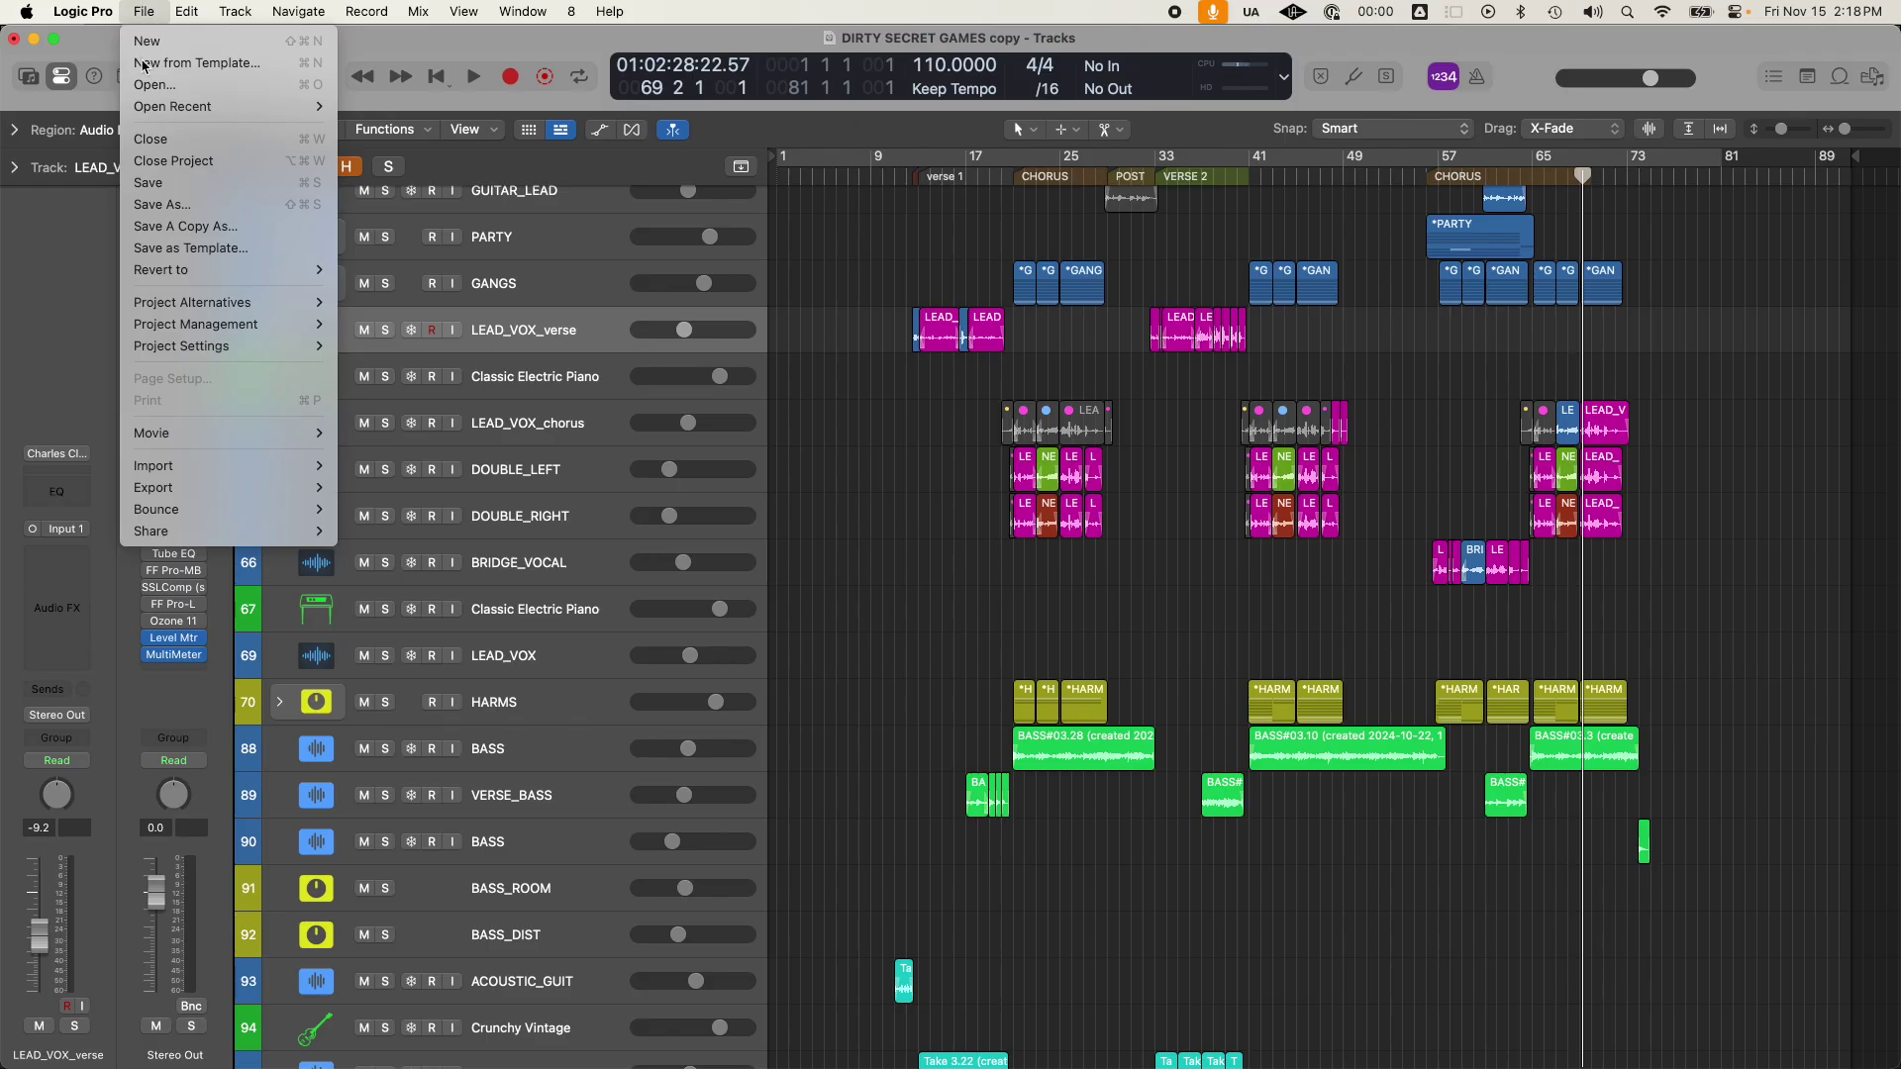
Look through File > Bounce options, then bring up the project Bounce dialog with Cmd-B.
{"action": "mouse_move", "coordinate": [193, 509]}
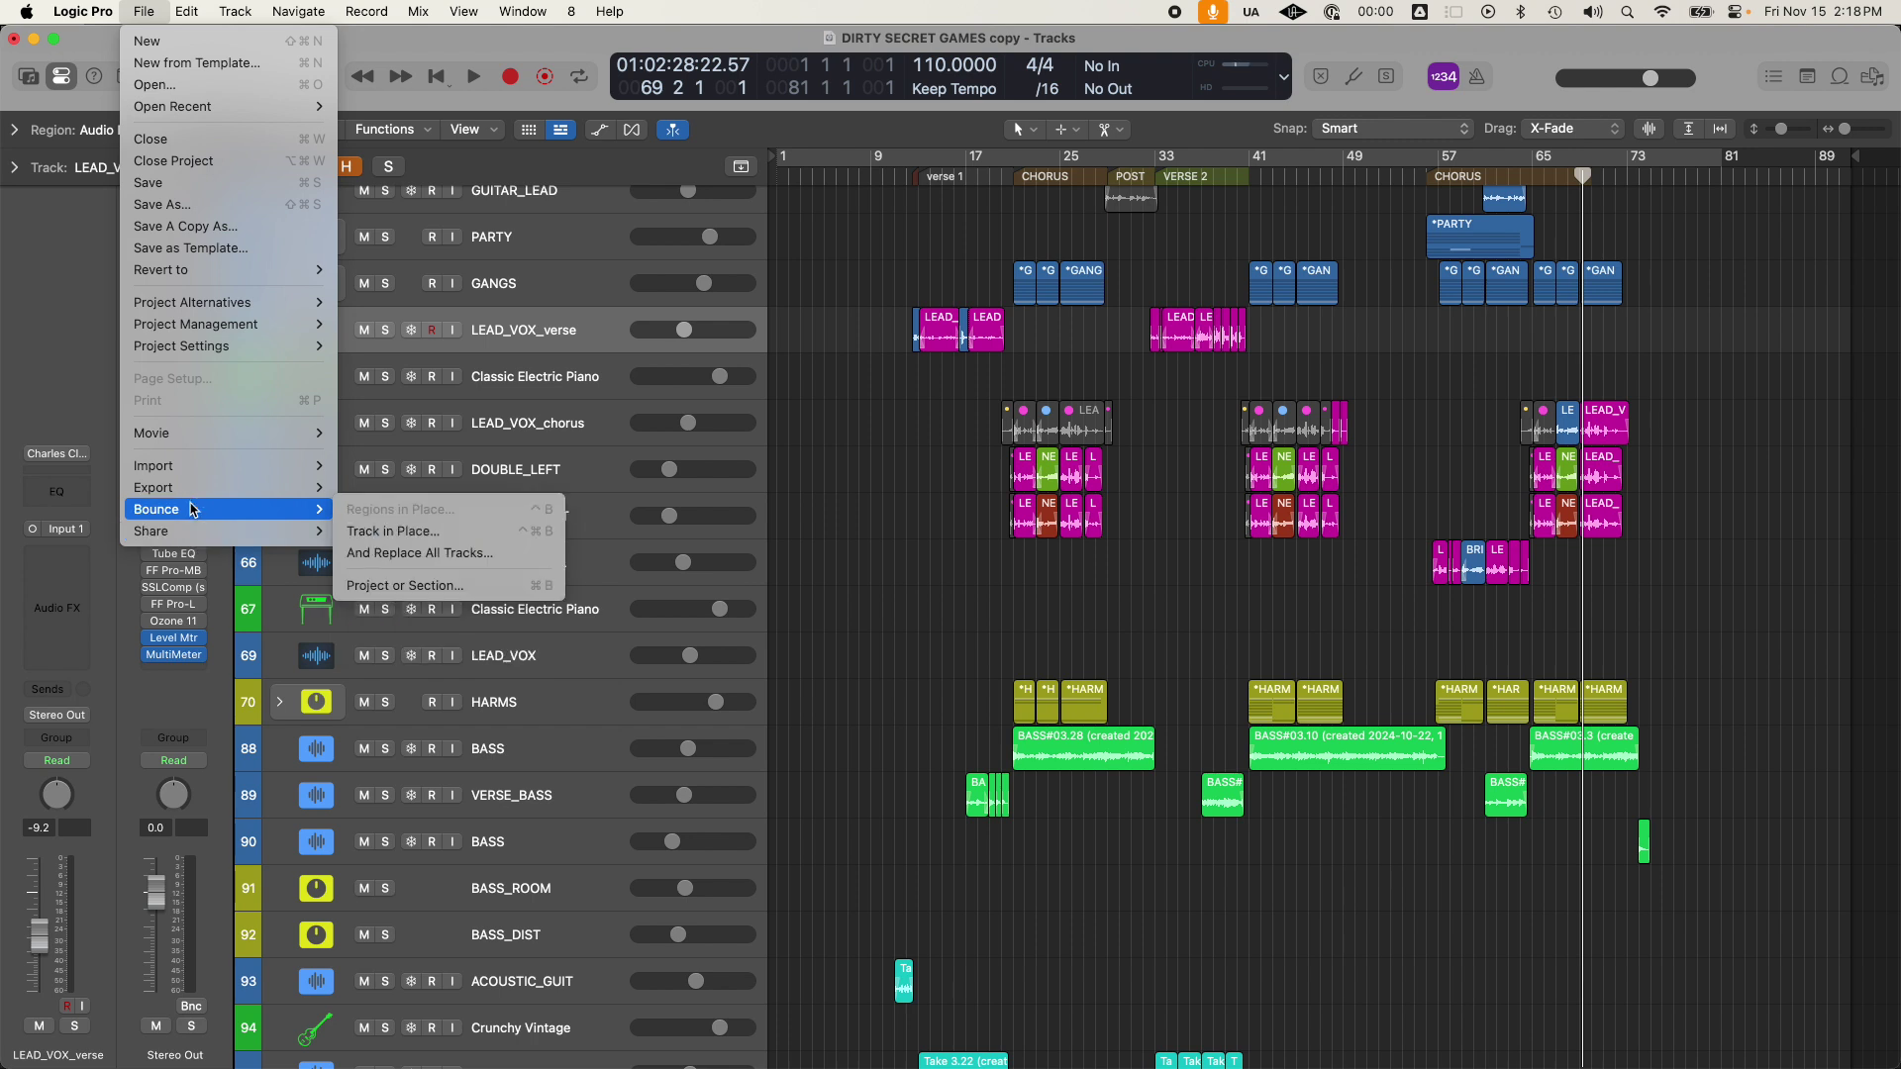
{"action": "left_click", "coordinate": [429, 554]}
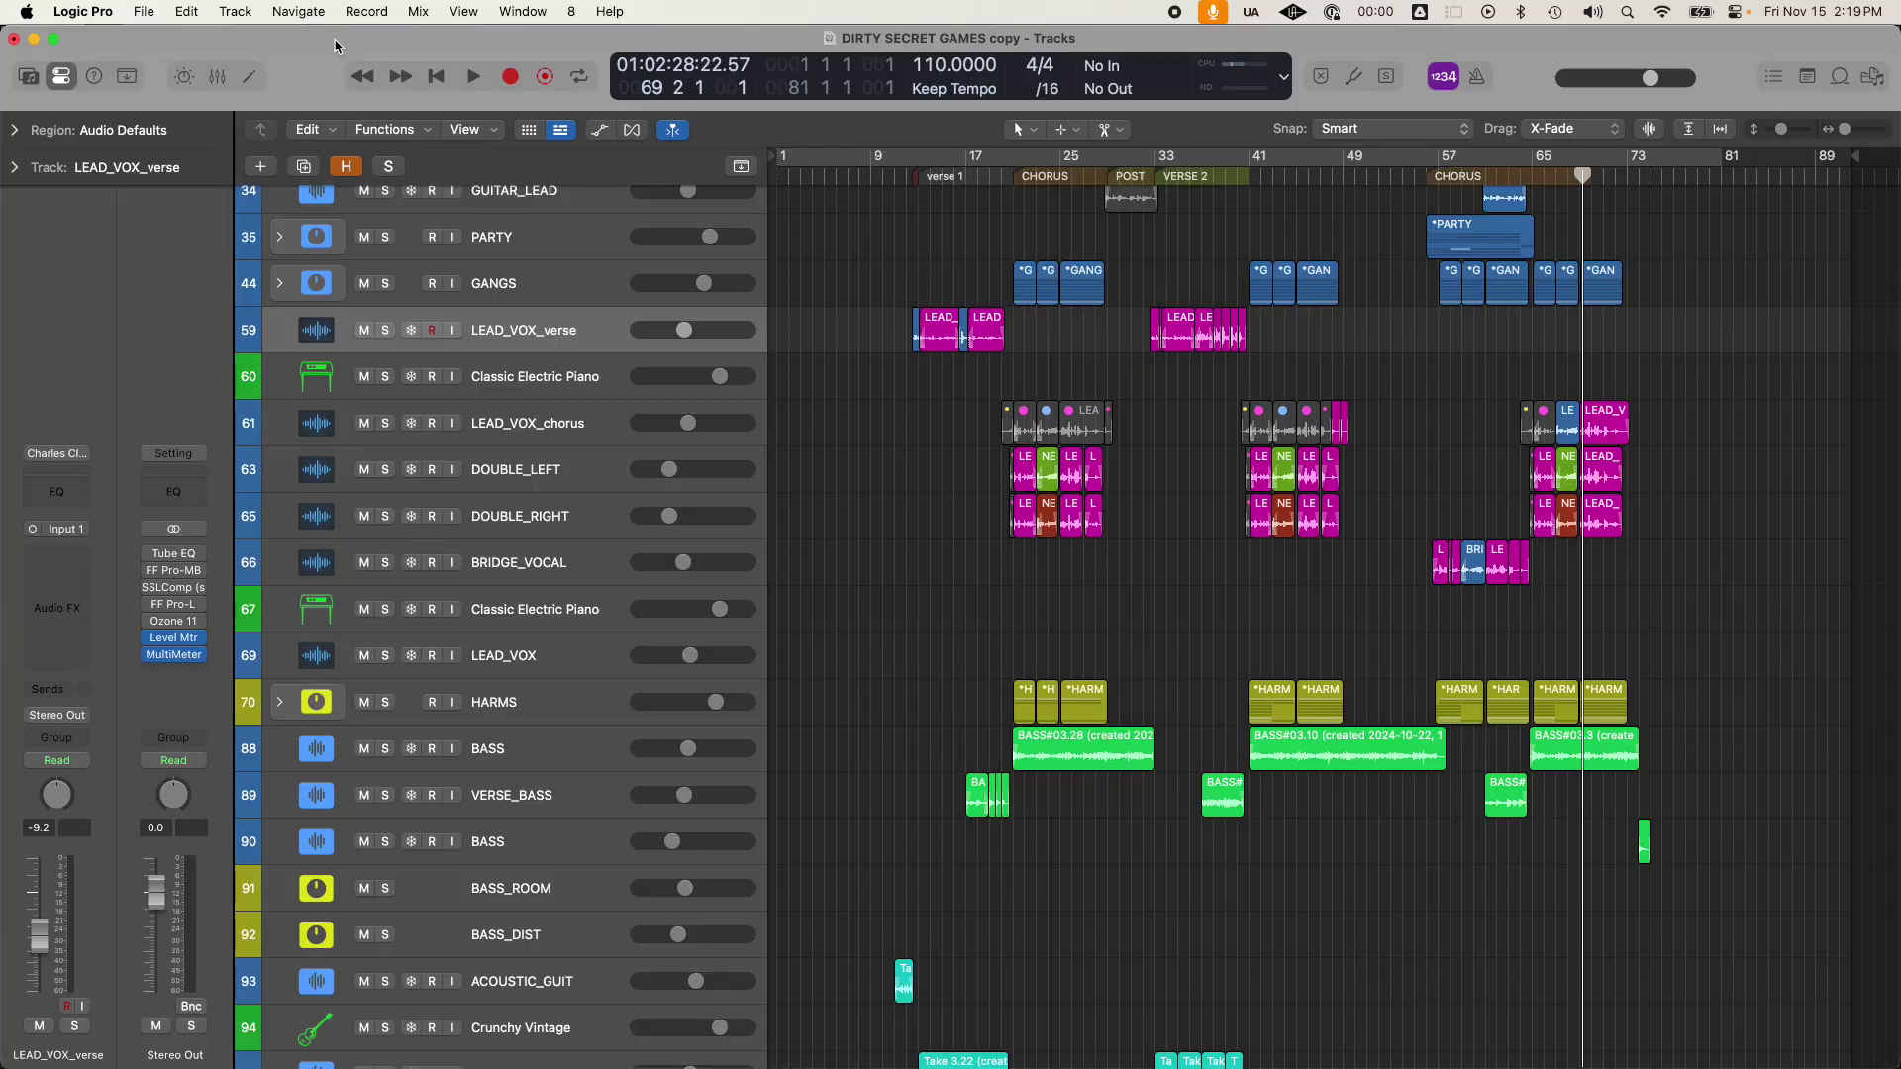
{"action": "key", "text": "super+b"}
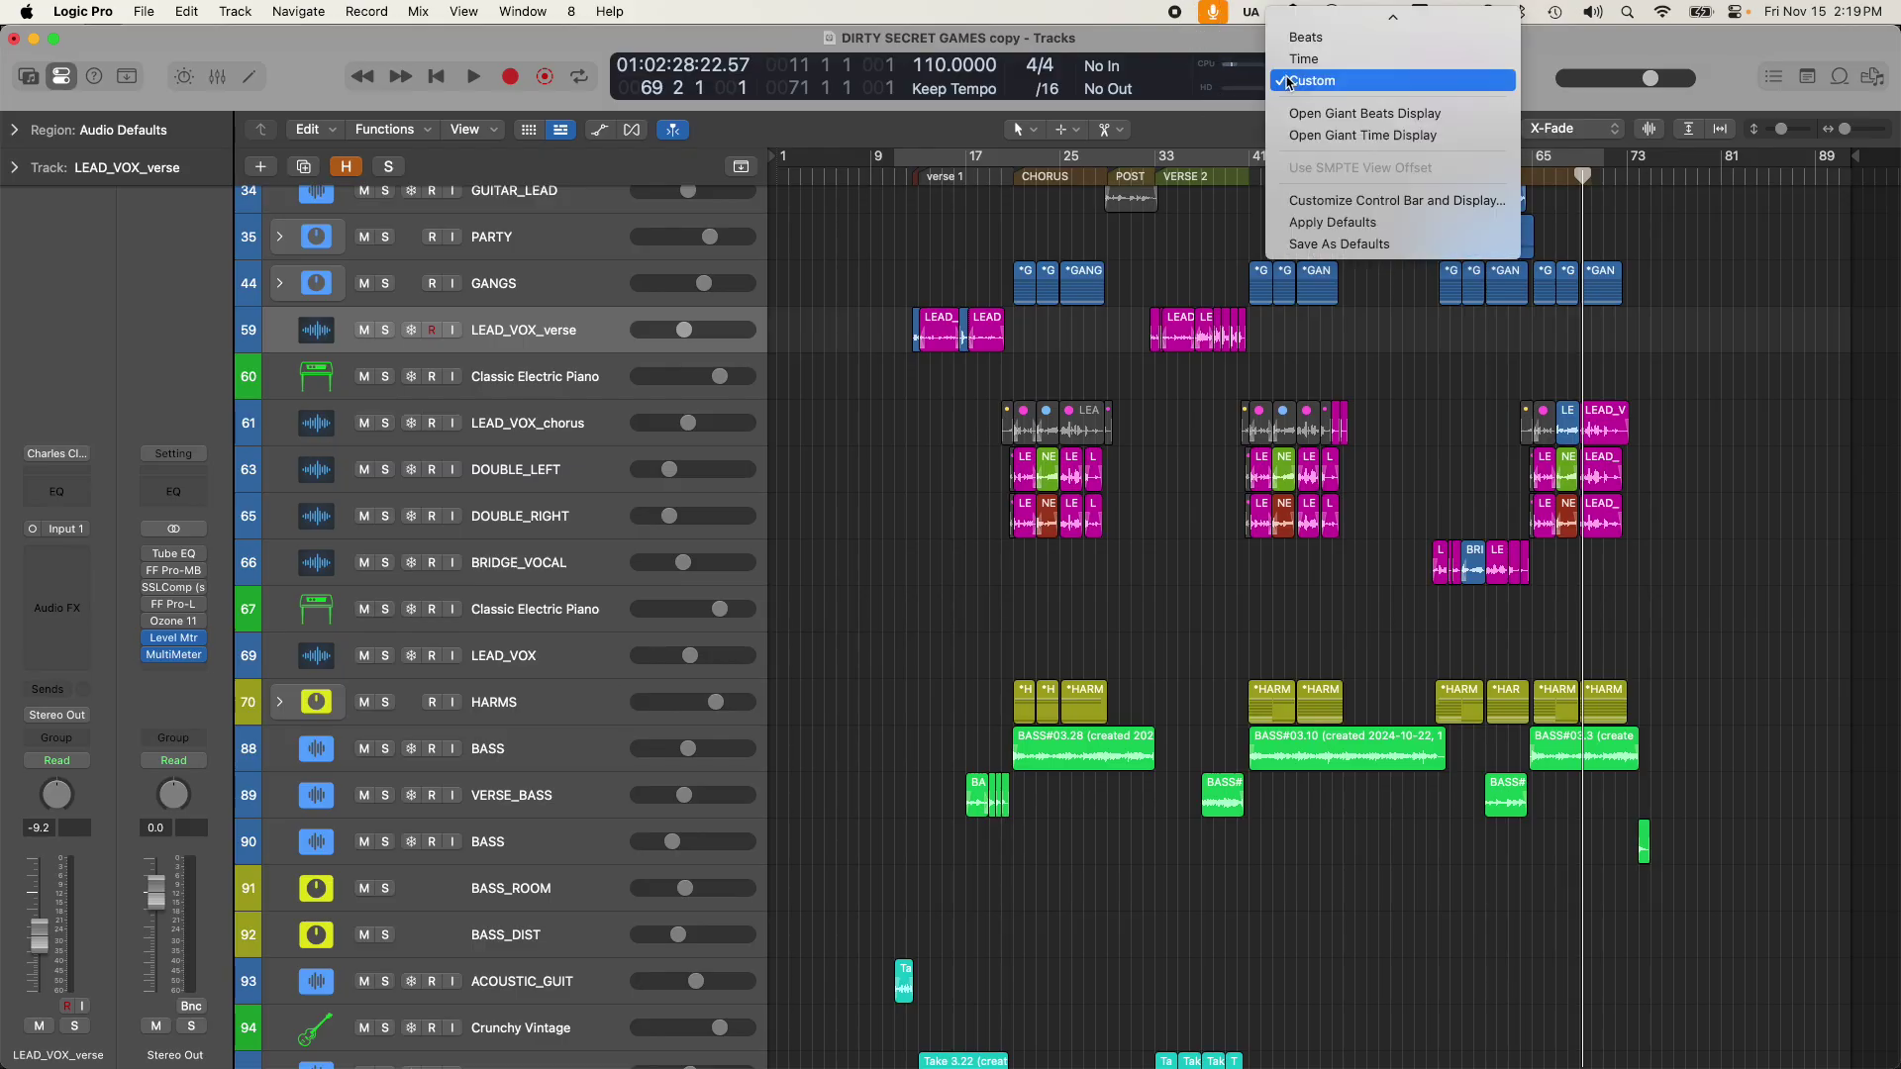
Add Sample Rate / Buffer Size to the control bar display, showing 44.1 kHz and 1,024.
{"action": "left_click", "coordinate": [1307, 201]}
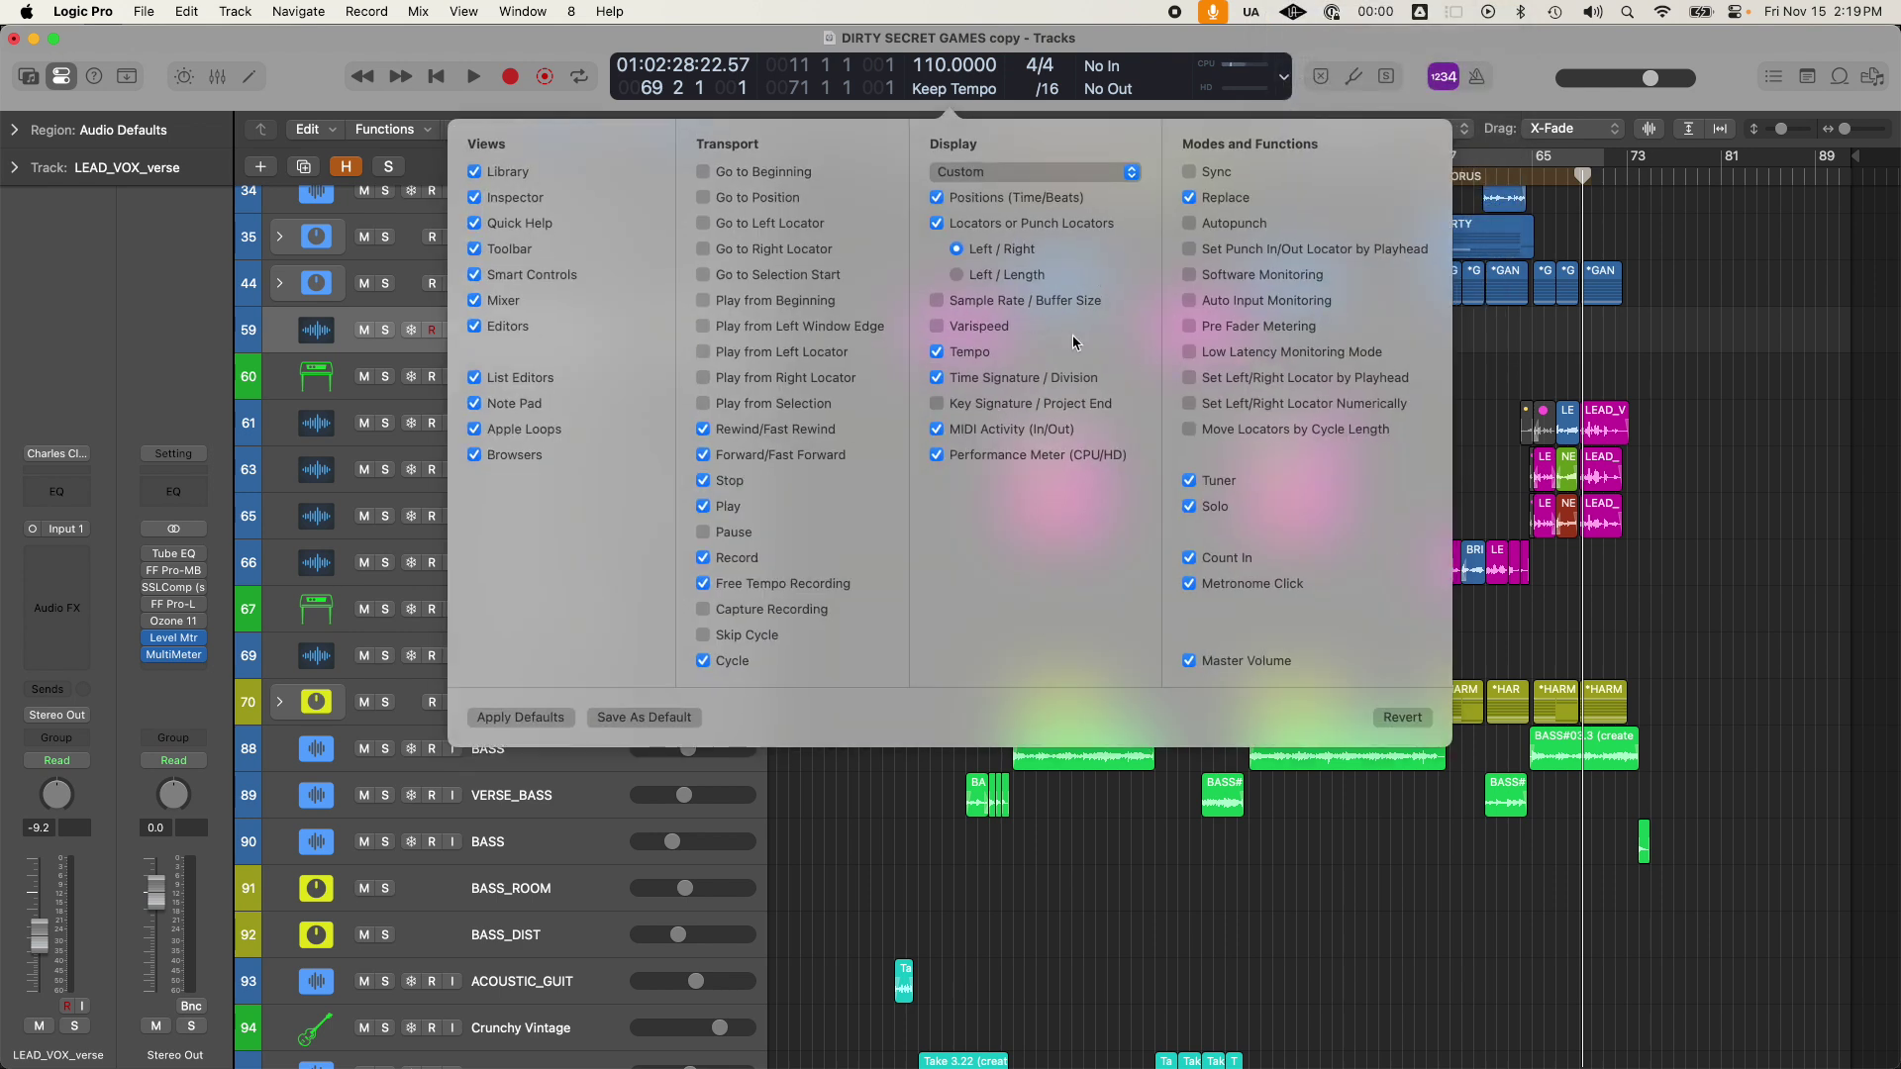
{"action": "left_click", "coordinate": [936, 301]}
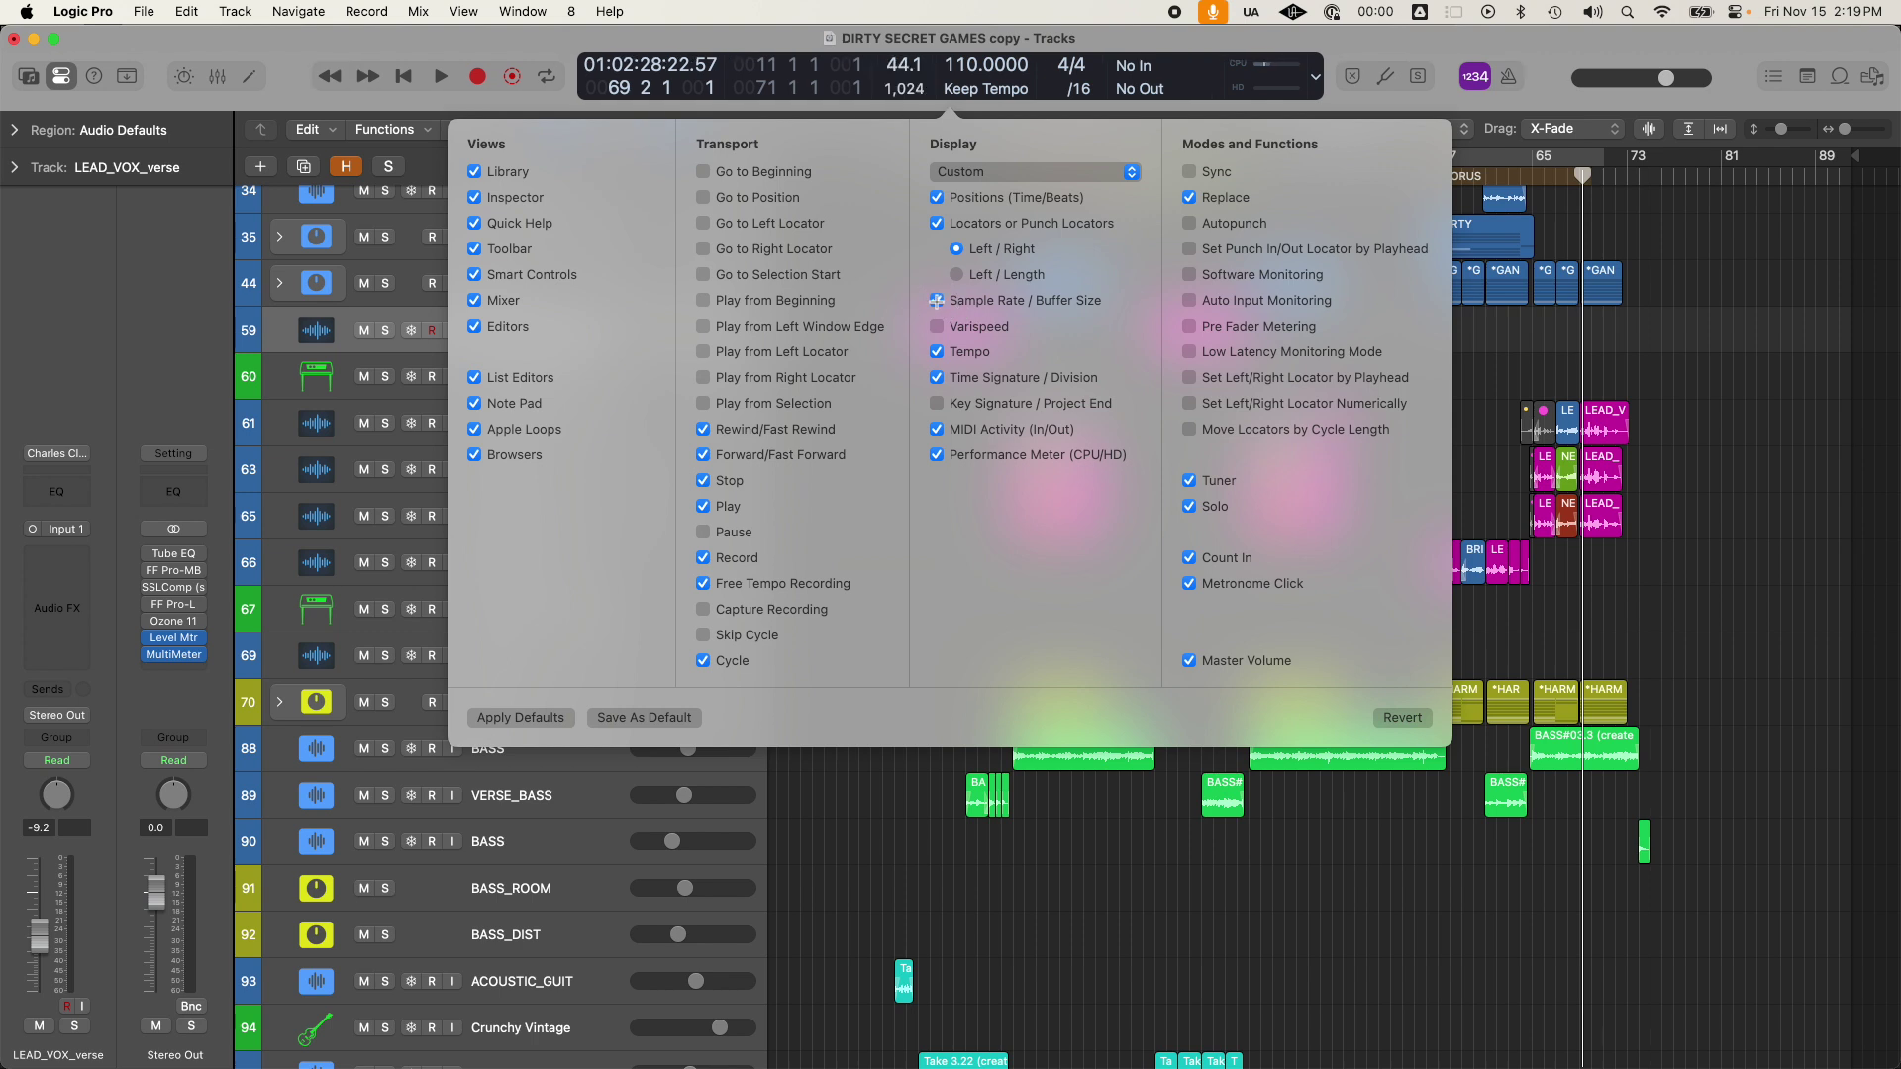
{"action": "left_click", "coordinate": [916, 46]}
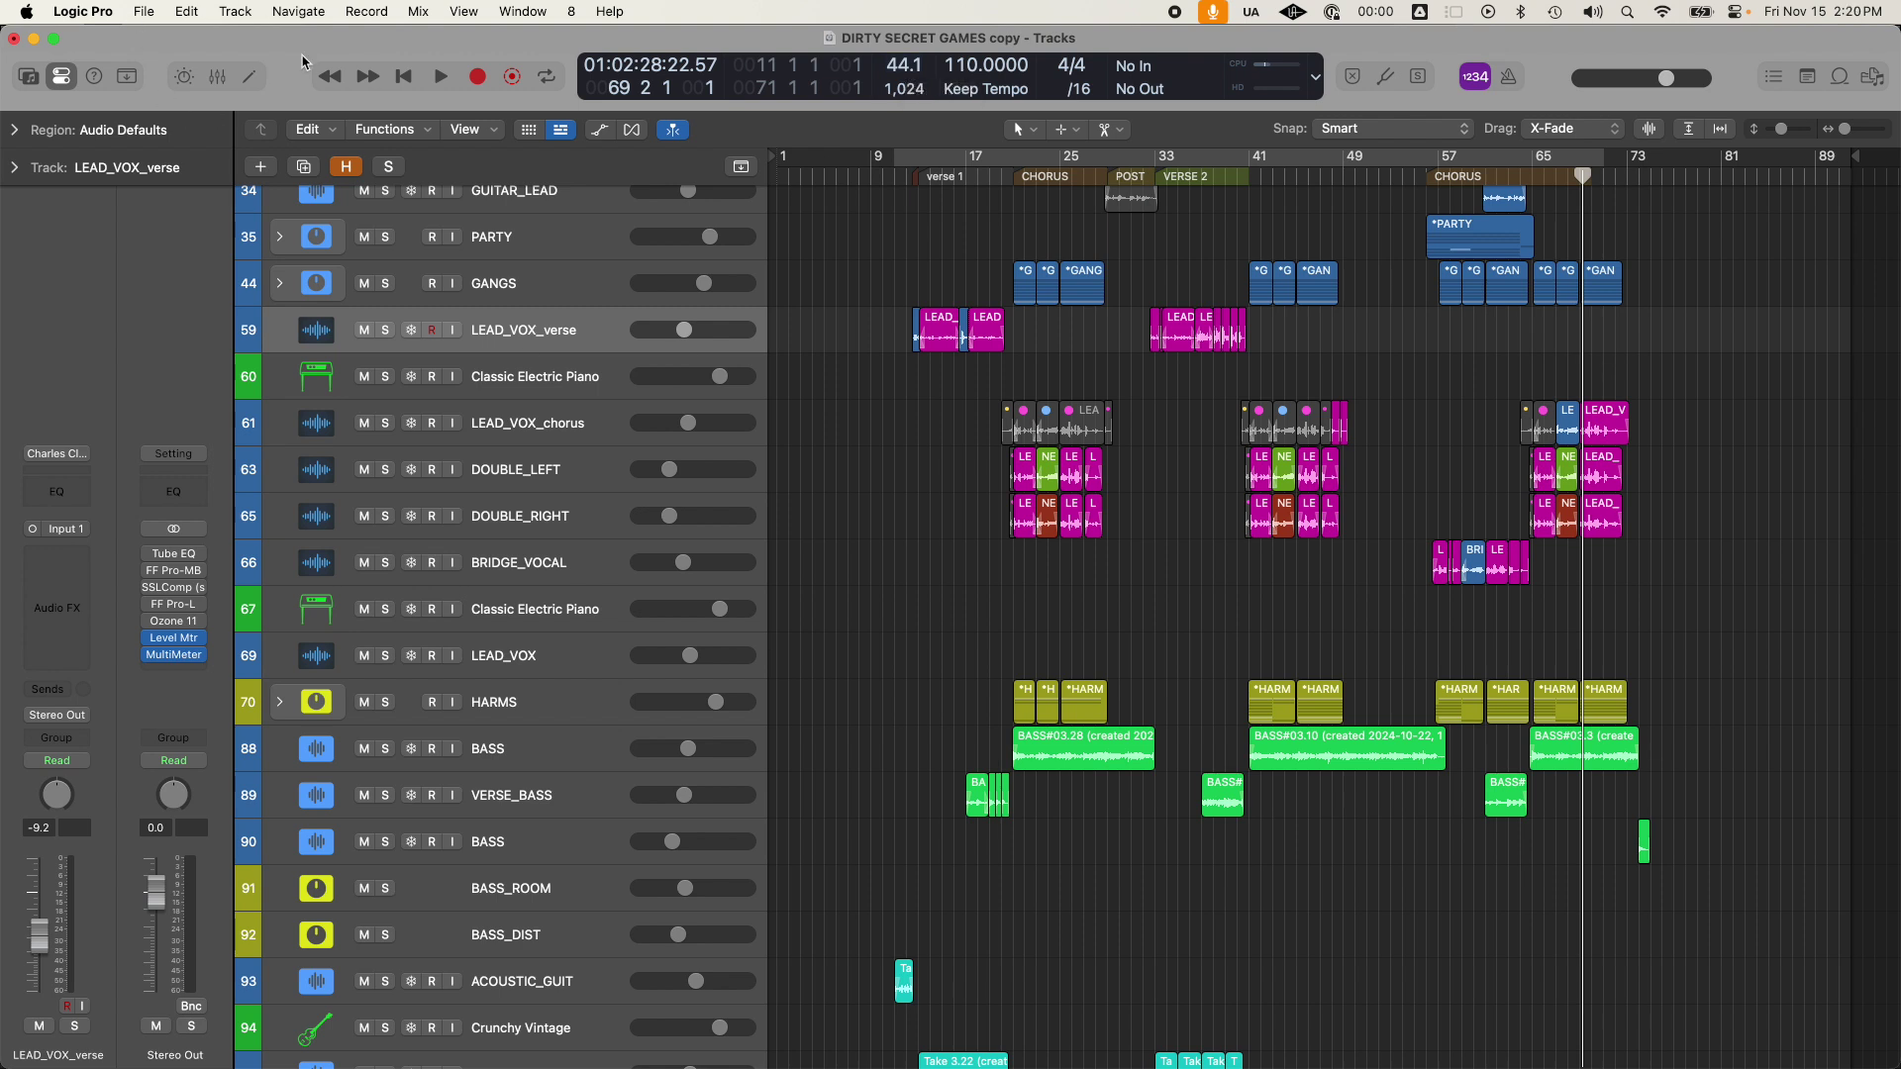
Show the I/O Buffer Size choices on the Audio Devices settings page, currently 1,024 samples.
{"action": "key", "text": "super+comma"}
{"action": "left_click", "coordinate": [693, 278]}
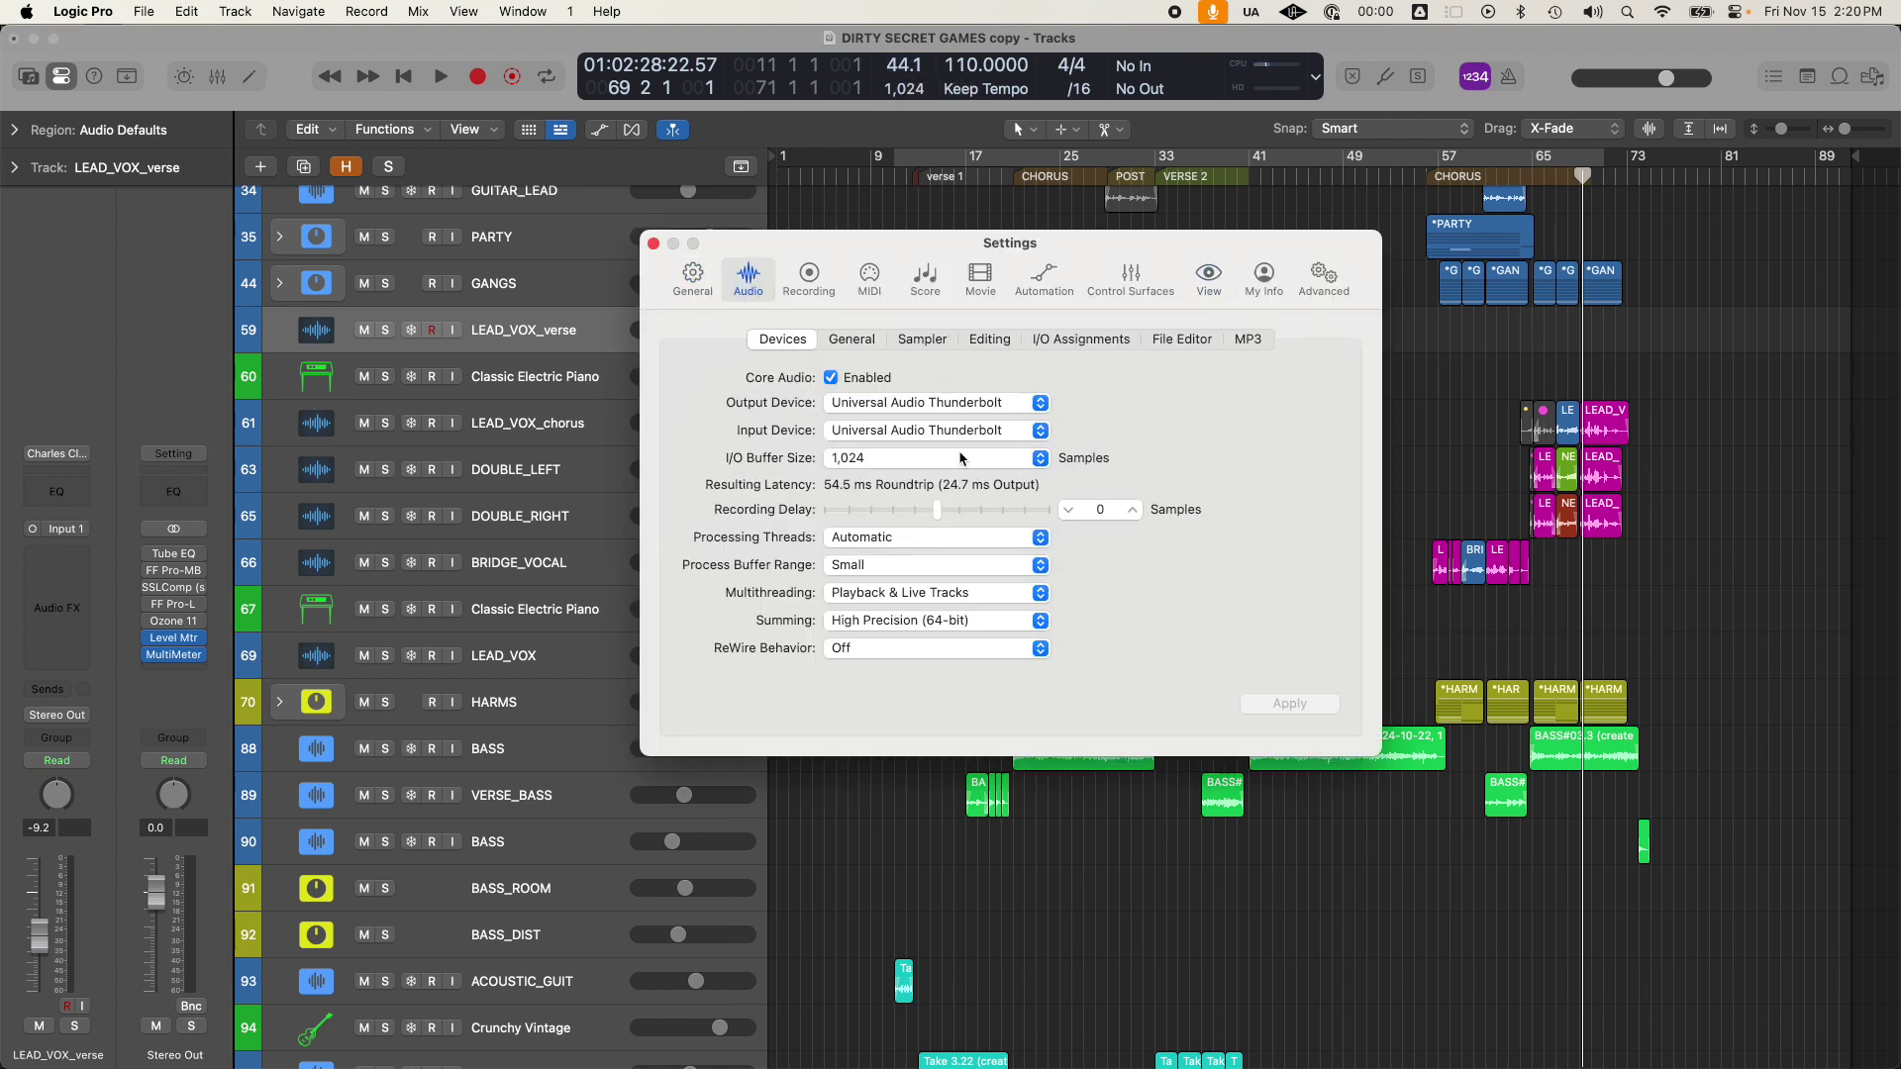
{"action": "left_click", "coordinate": [965, 454]}
{"action": "left_click", "coordinate": [967, 449]}
{"action": "left_click", "coordinate": [950, 460]}
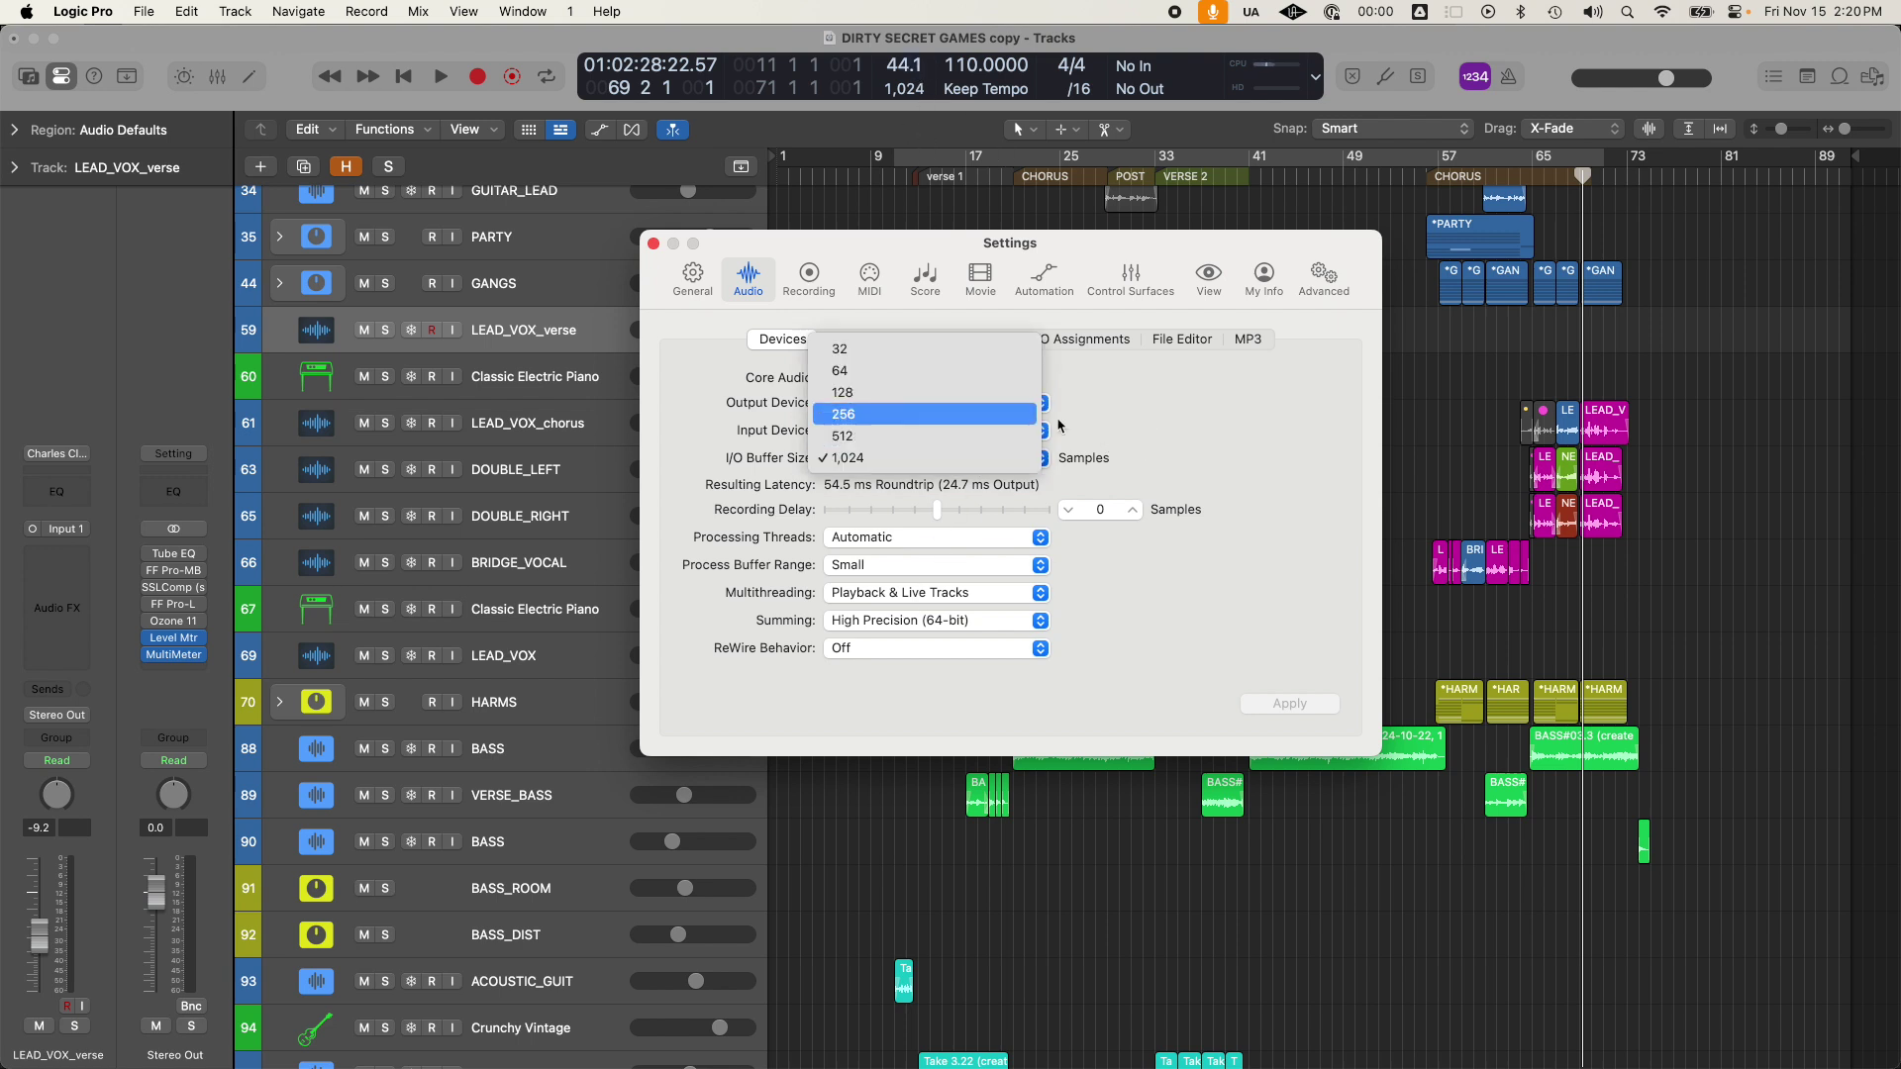